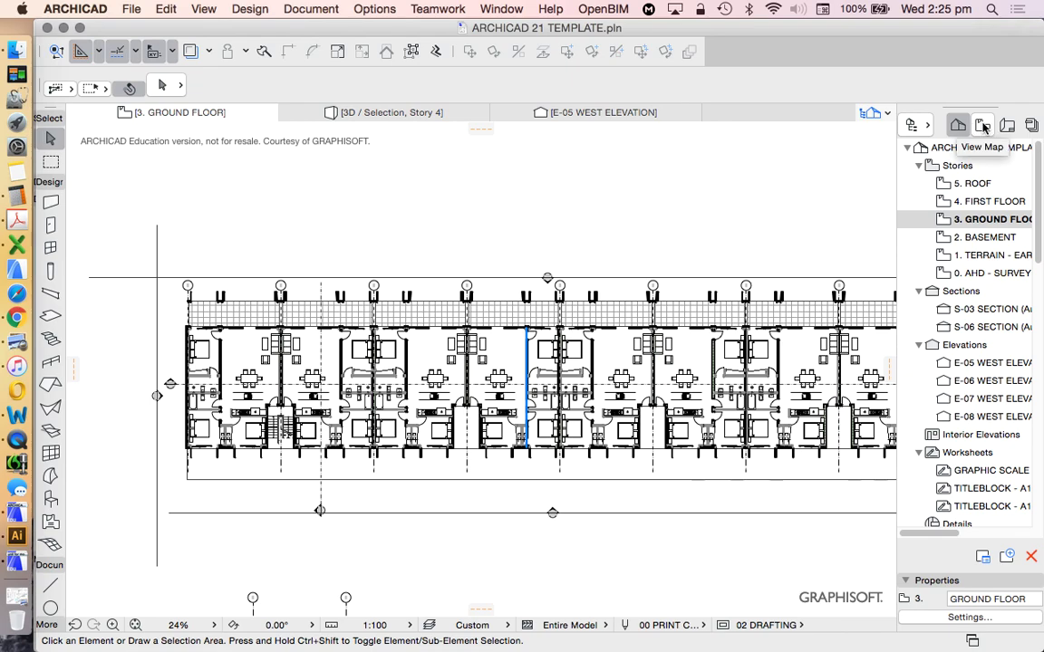
Step: Examine the project's view map, layout book and project map along with the ground floor apartment plan
click(983, 126)
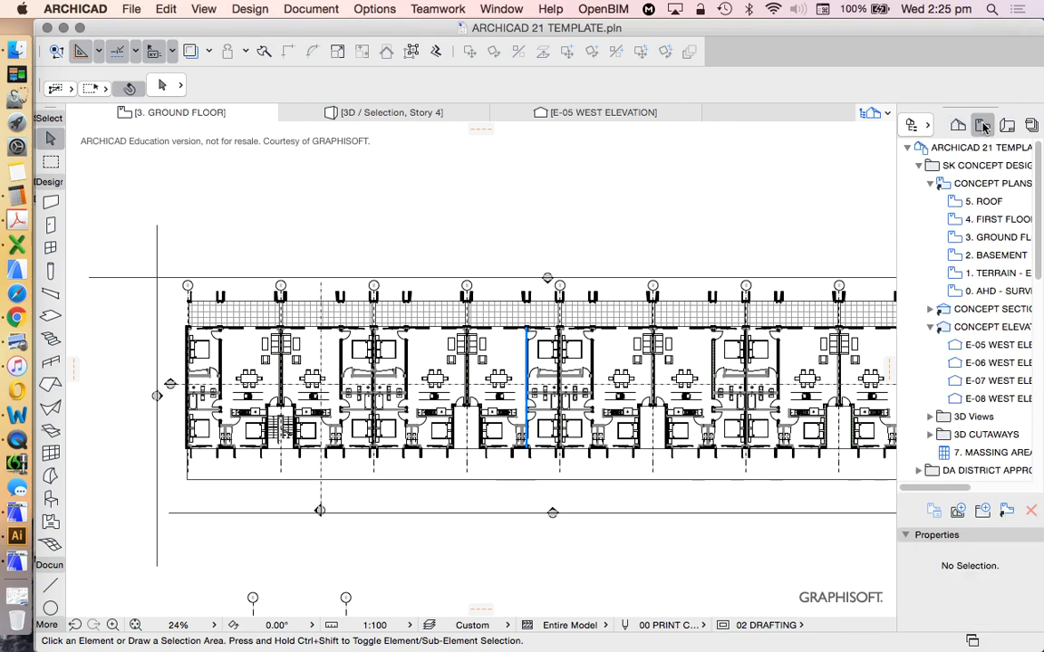
click(1007, 127)
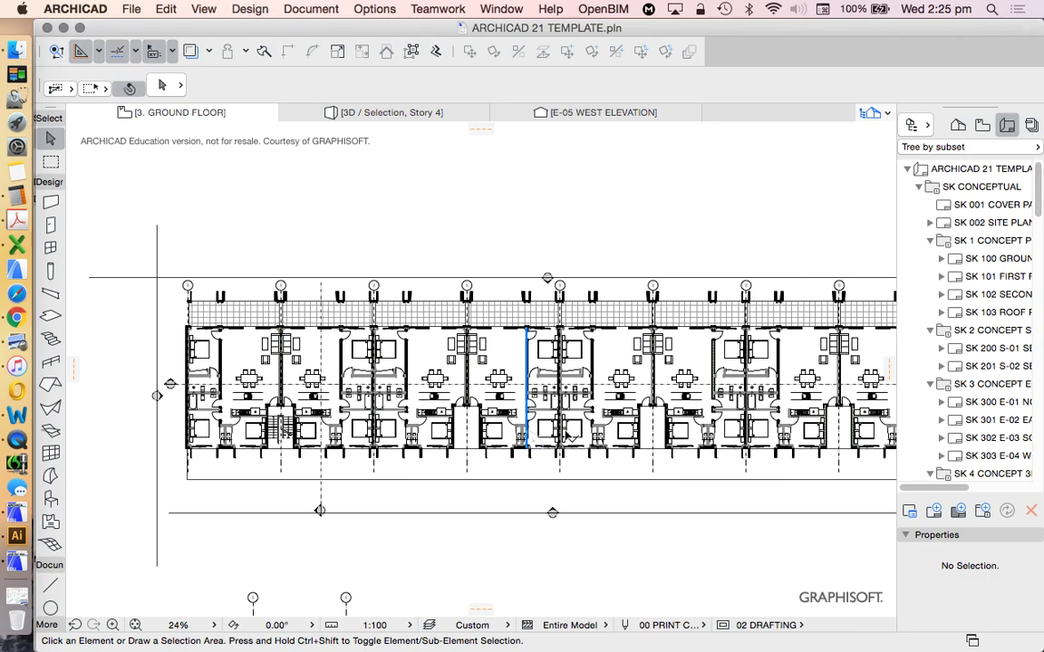
scroll(498, 392, down, 2)
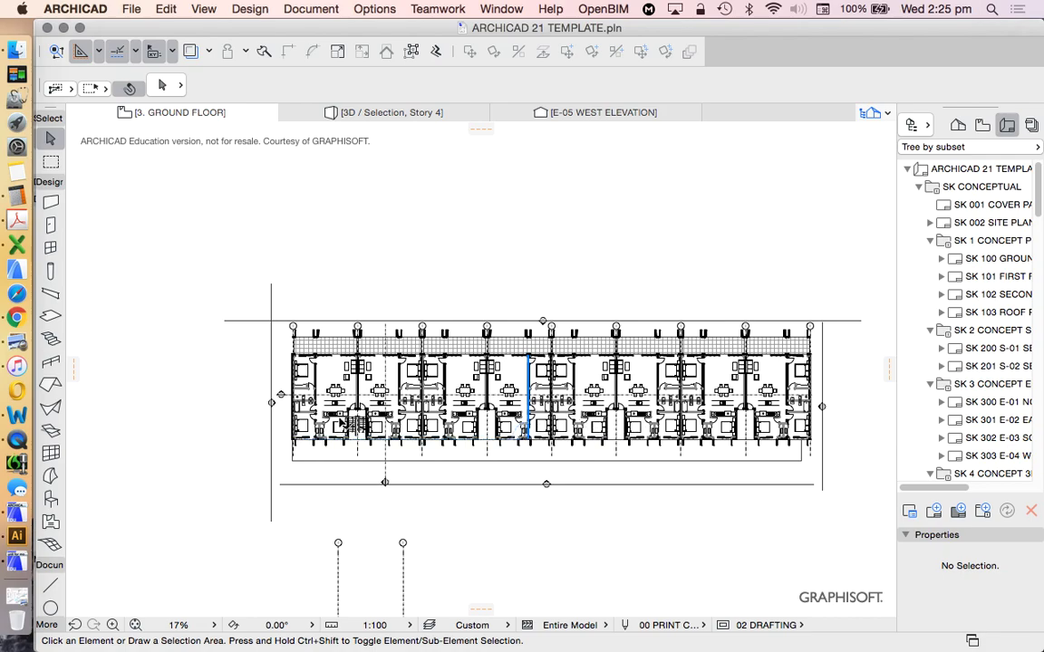
scroll(313, 389, up, 2)
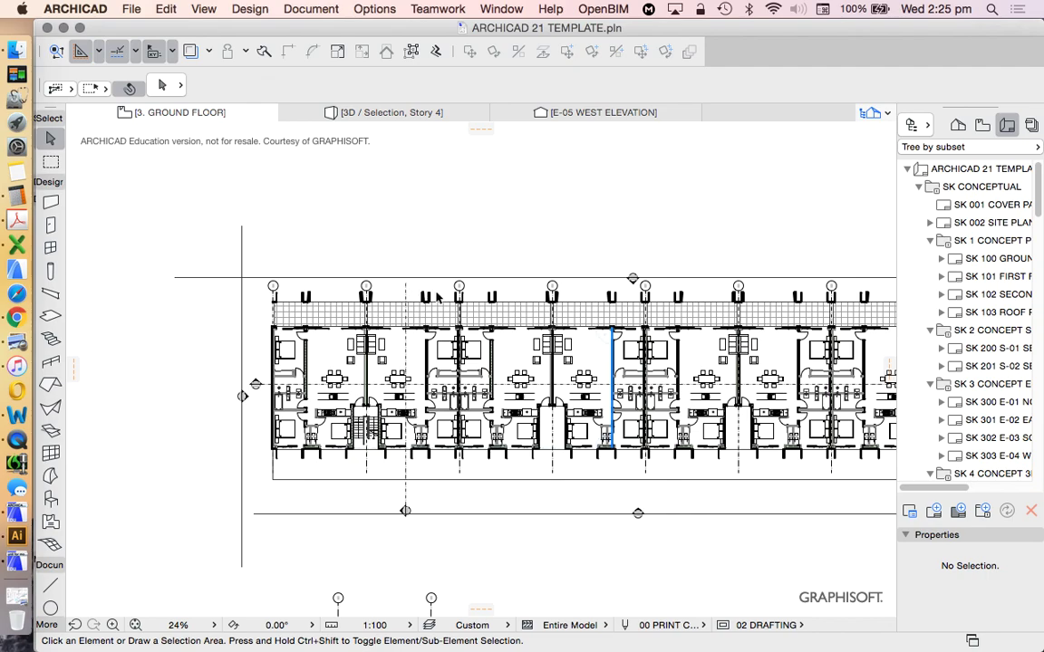
scroll(376, 437, up, 2)
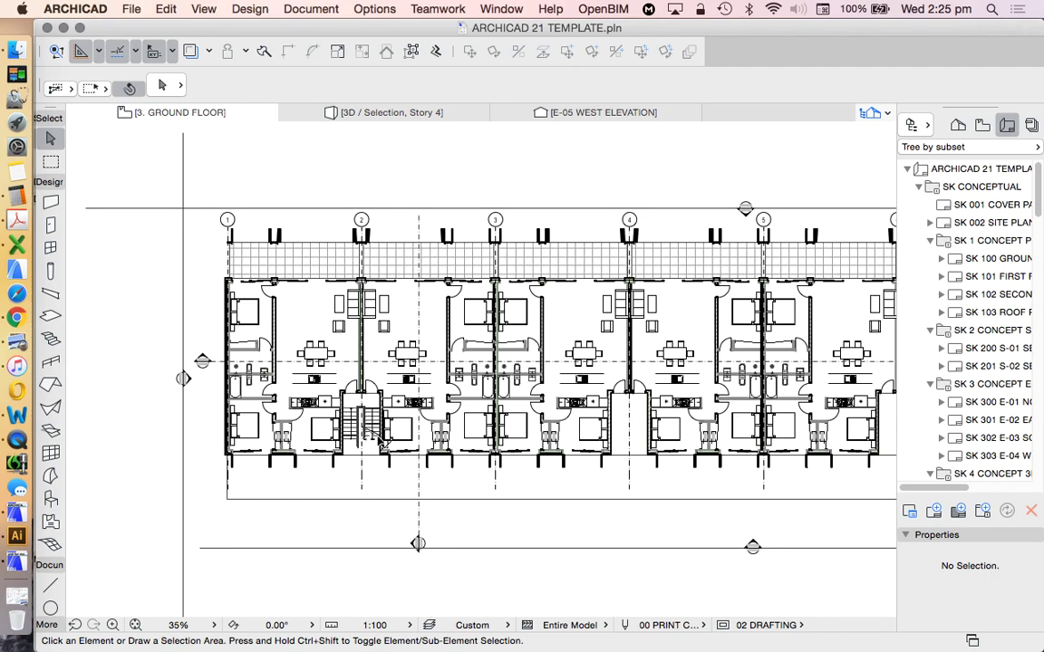
scroll(317, 263, up, 1)
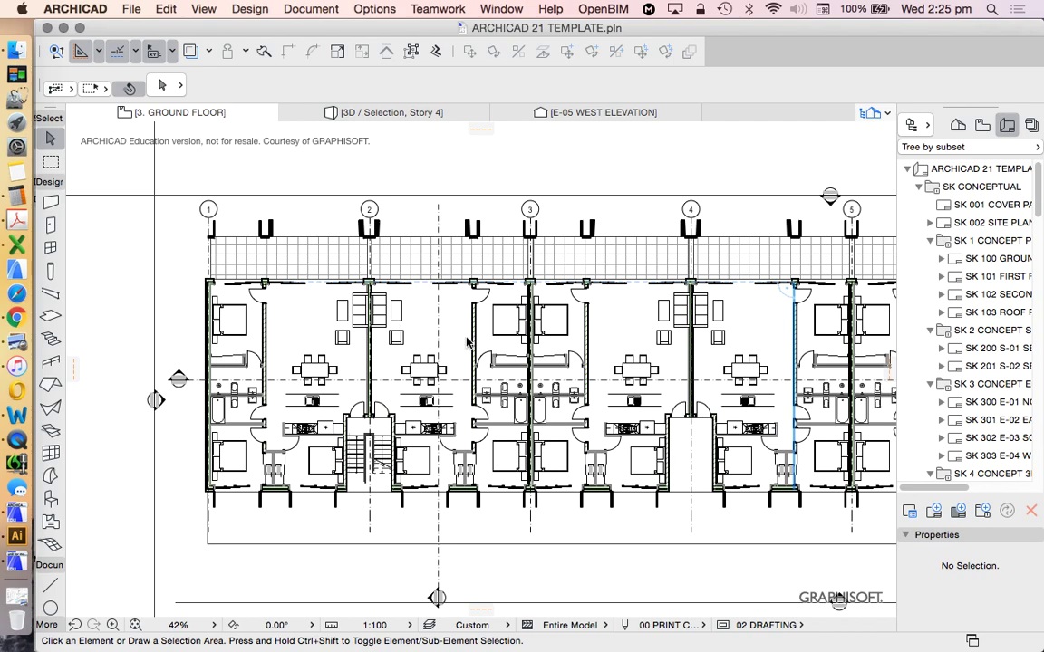
scroll(487, 393, down, 1)
scroll(312, 340, up, 1)
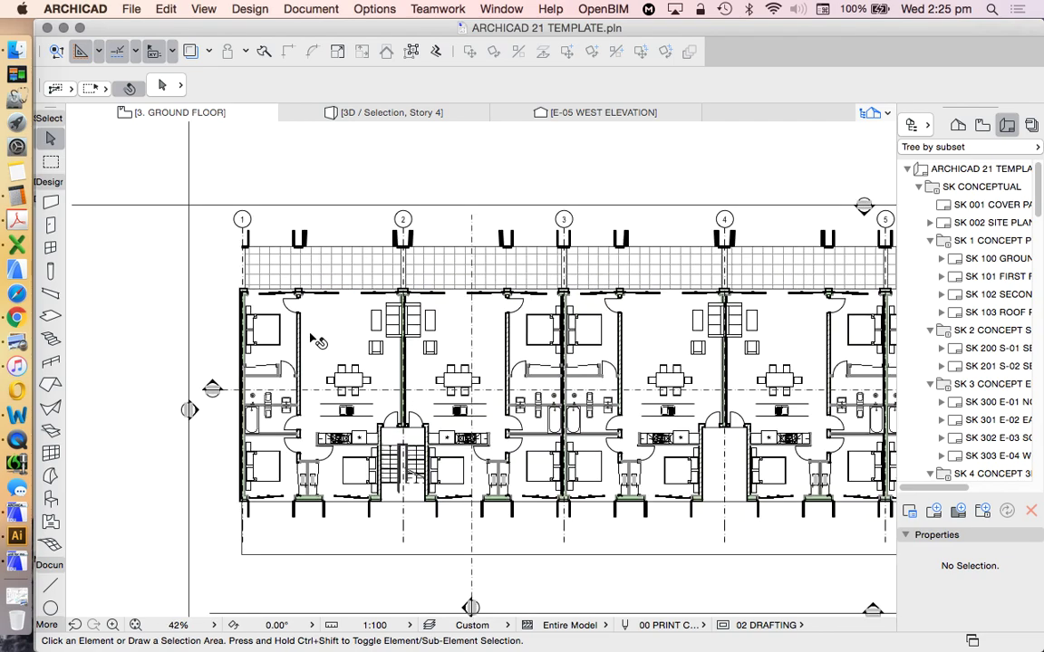
click(982, 125)
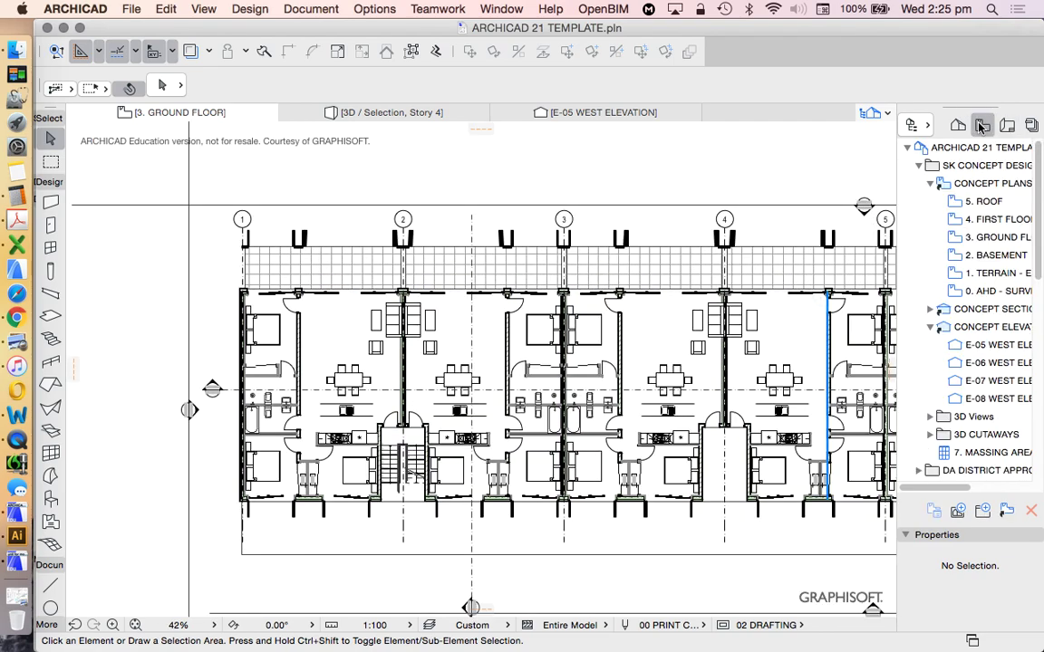
click(958, 125)
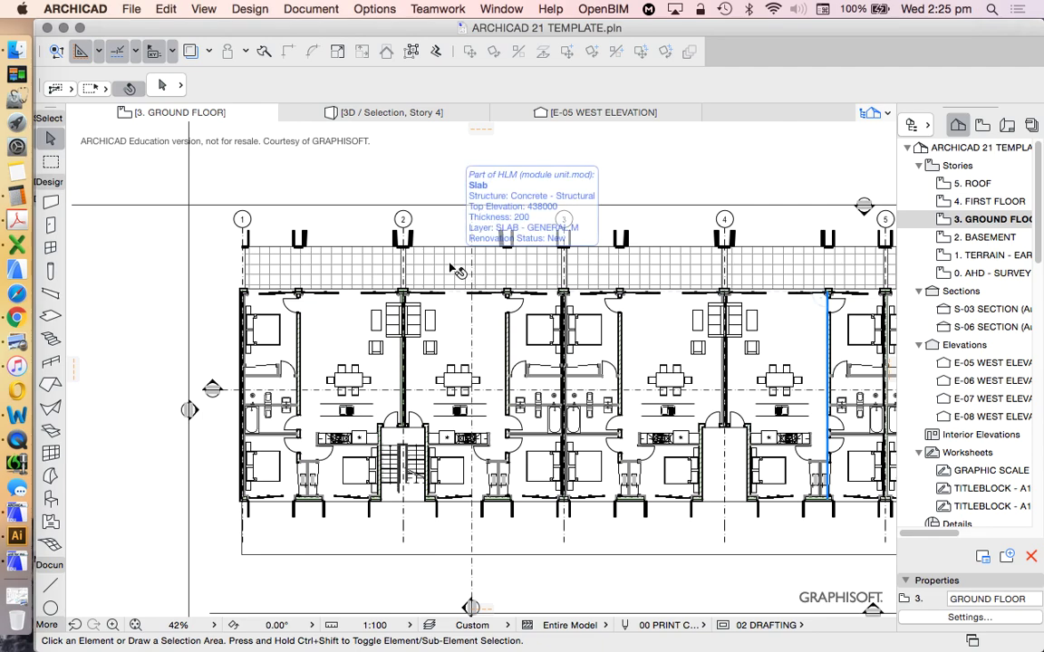
Step: Collapse the SK concept design, CD construction documentation and Drafting Aids folders in the View Map
click(987, 127)
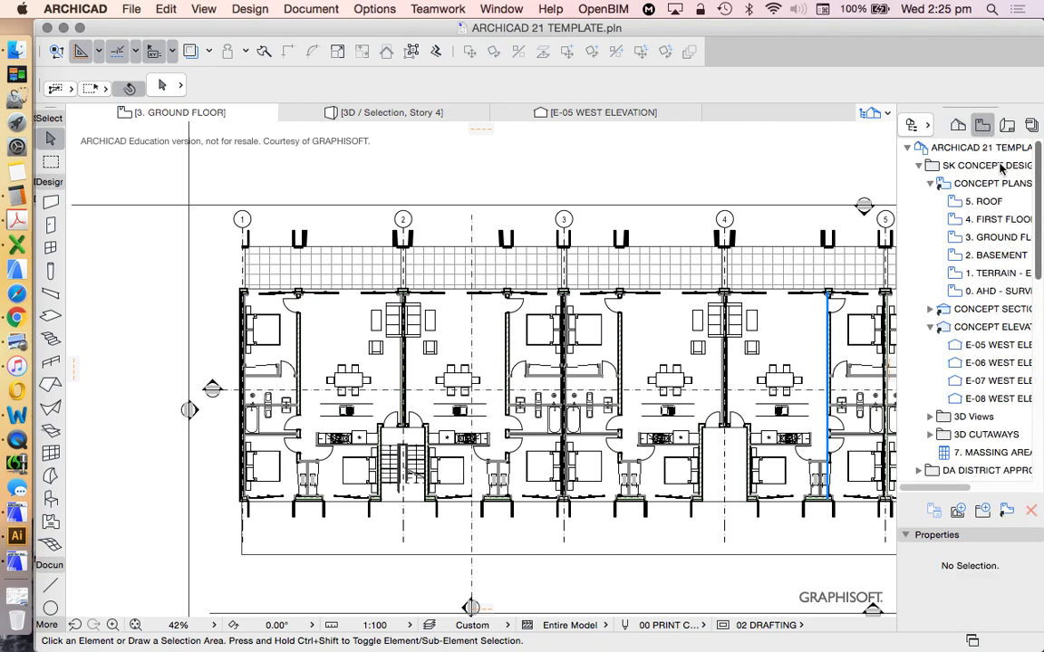
drag(1039, 186, 1038, 154)
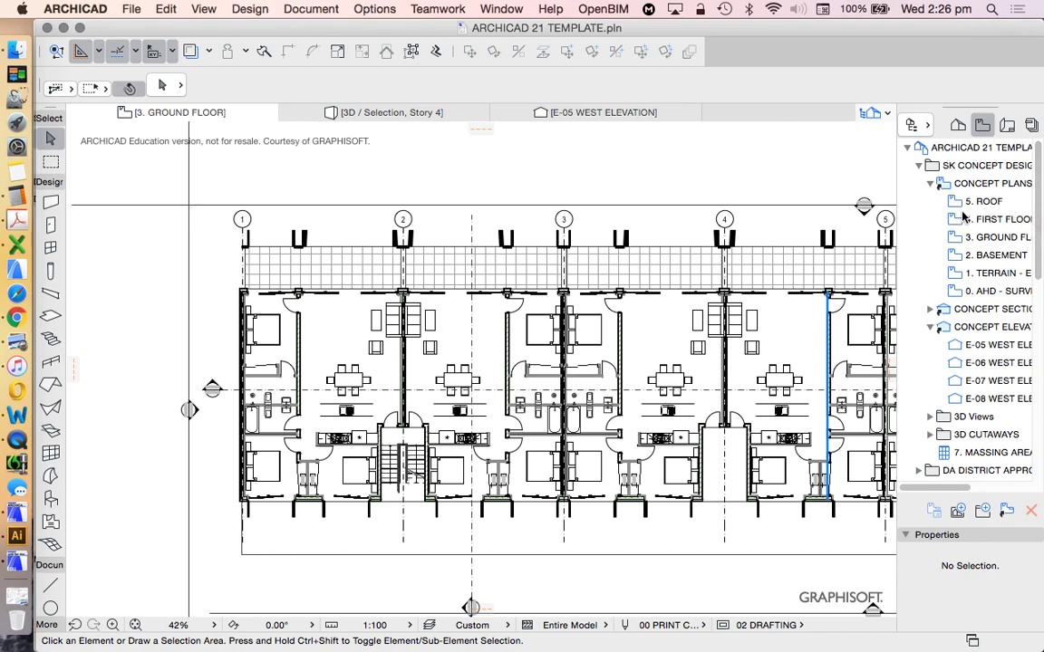
click(920, 165)
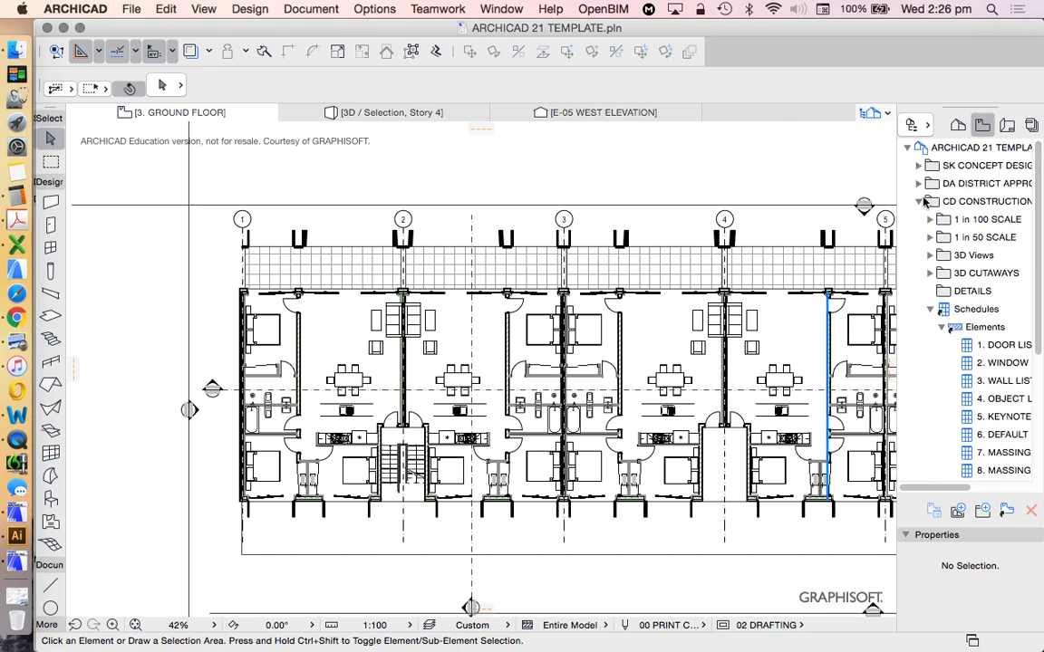
click(919, 202)
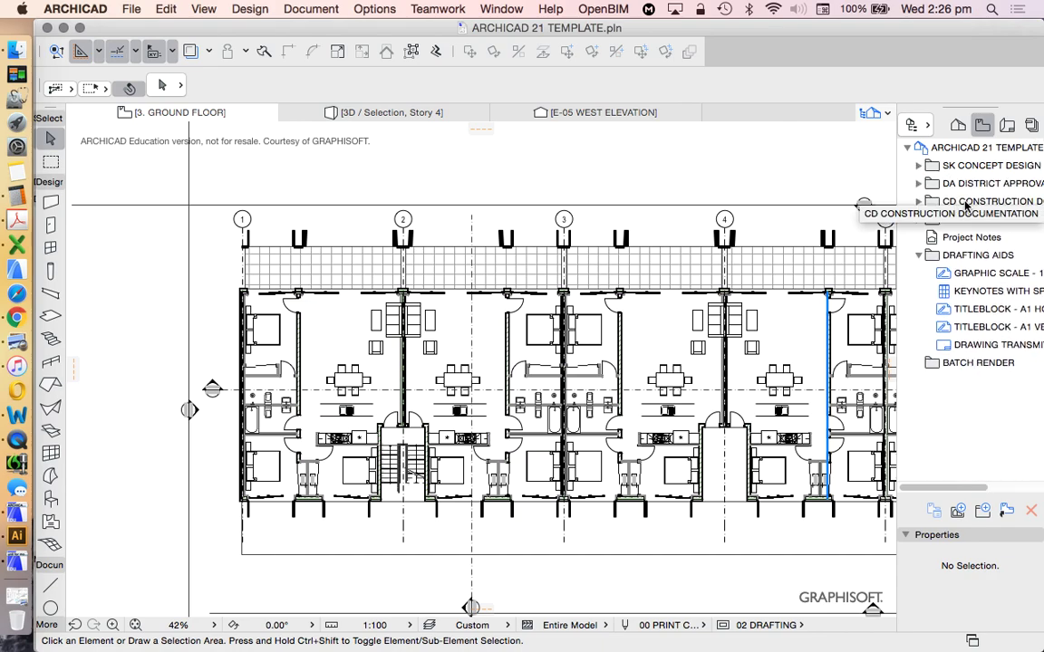
click(919, 255)
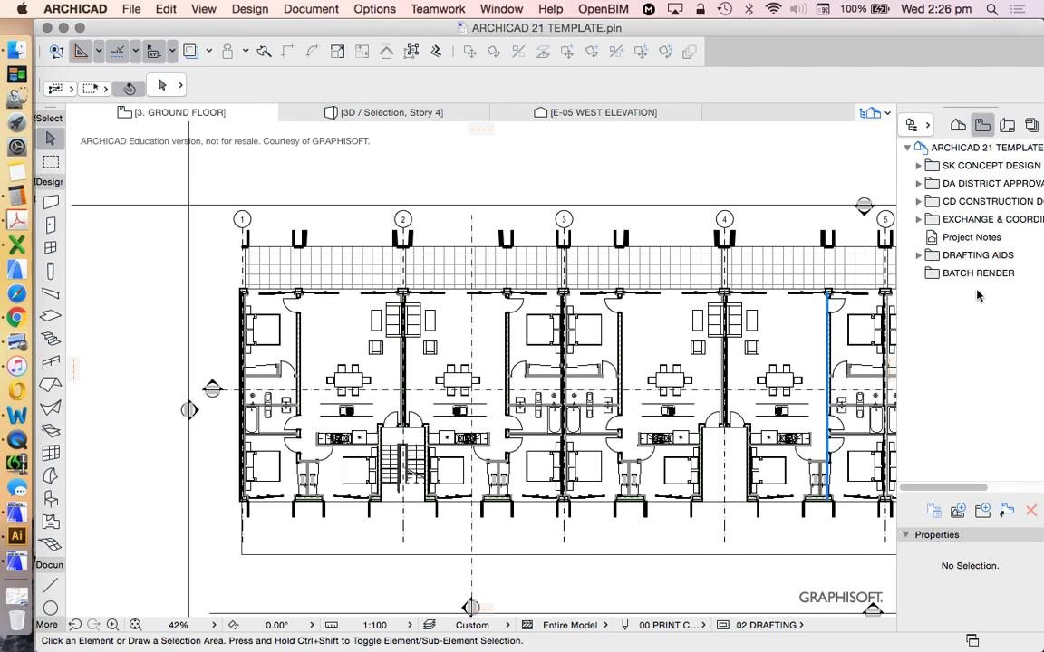
Step: Create a new View Map folder named MULTI-RES
click(984, 515)
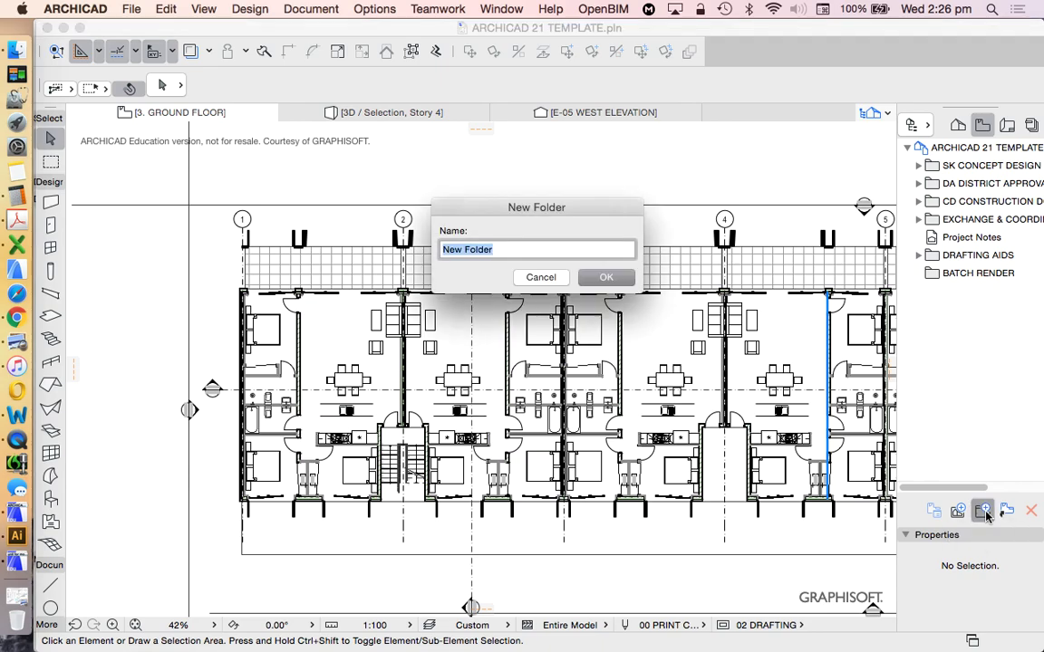
text(MULTI-RES)
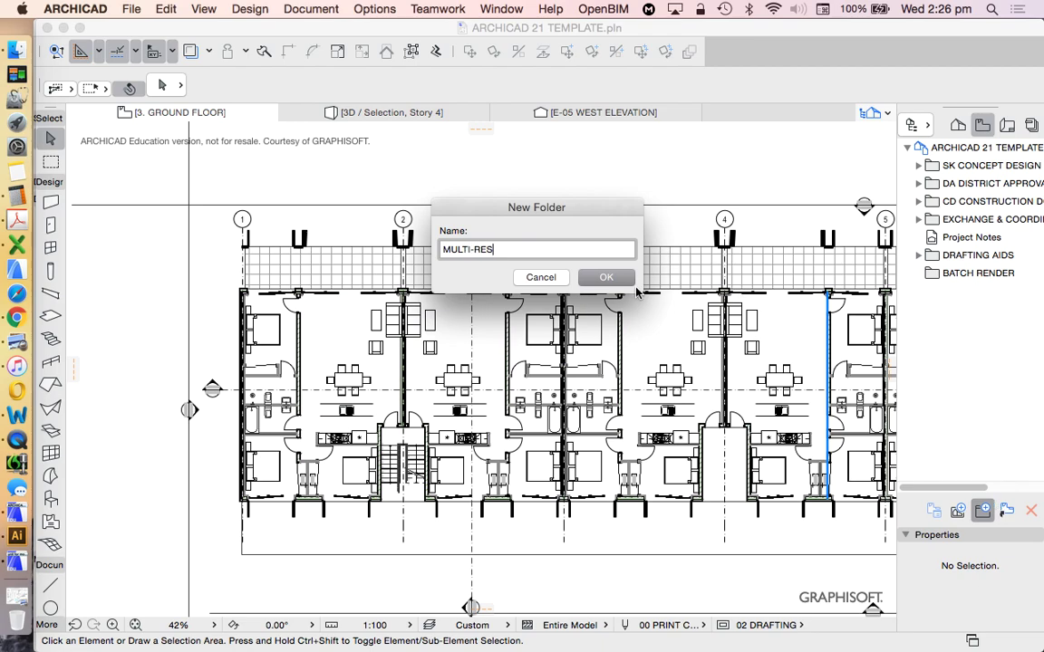
click(593, 277)
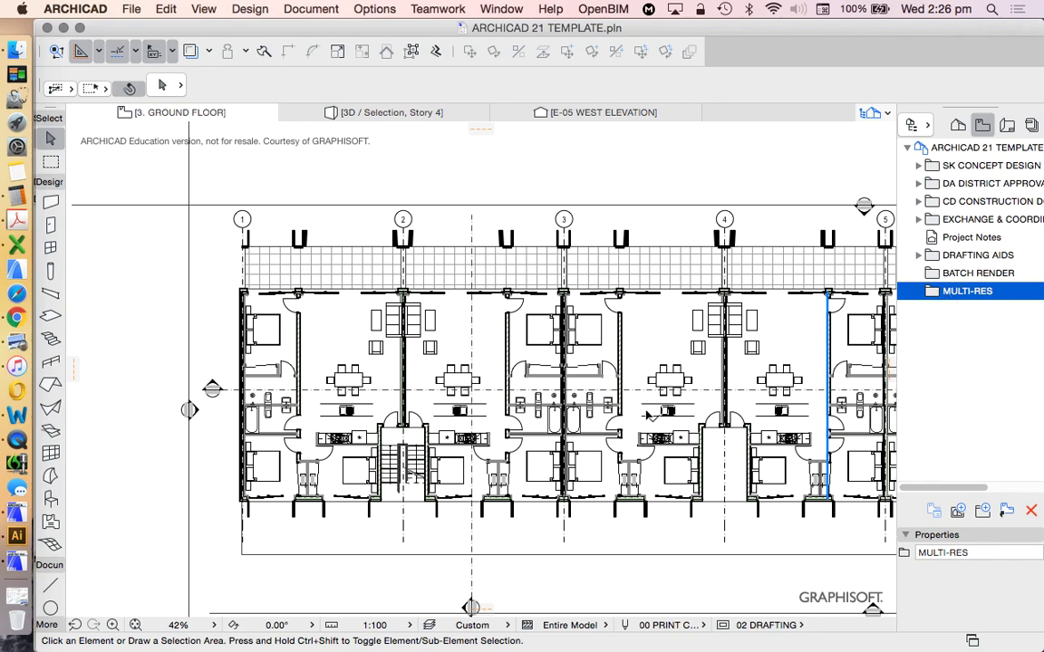
Step: Start saving the current ground floor view into the MULTI-RES folder, with ID set to None and the name By Project Map
scroll(478, 359, down, 3)
scroll(478, 358, up, 2)
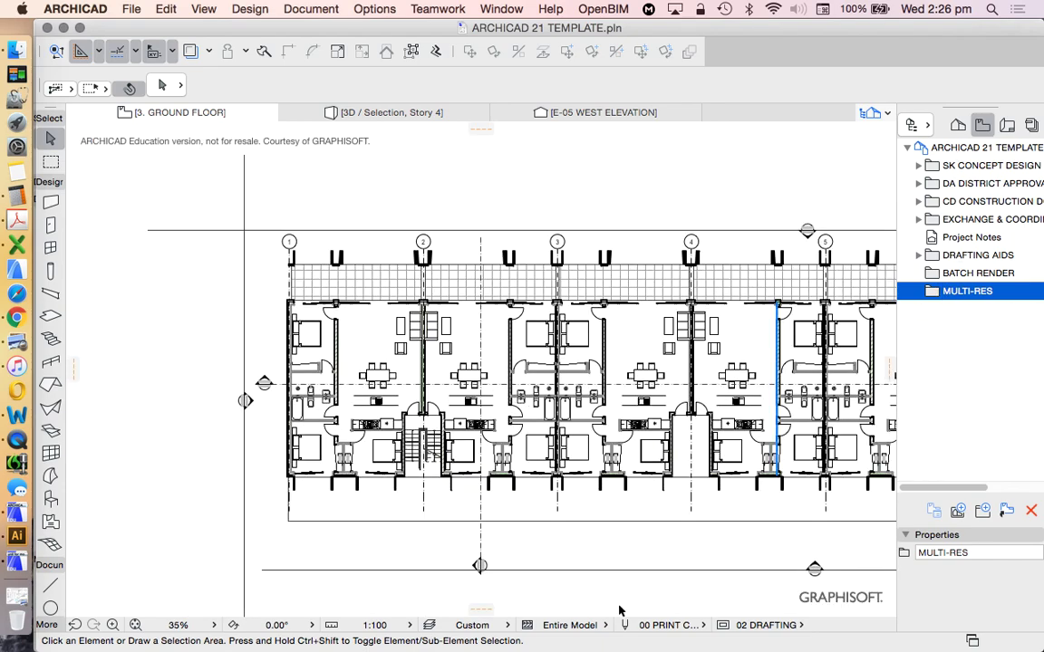
scroll(483, 419, up, 2)
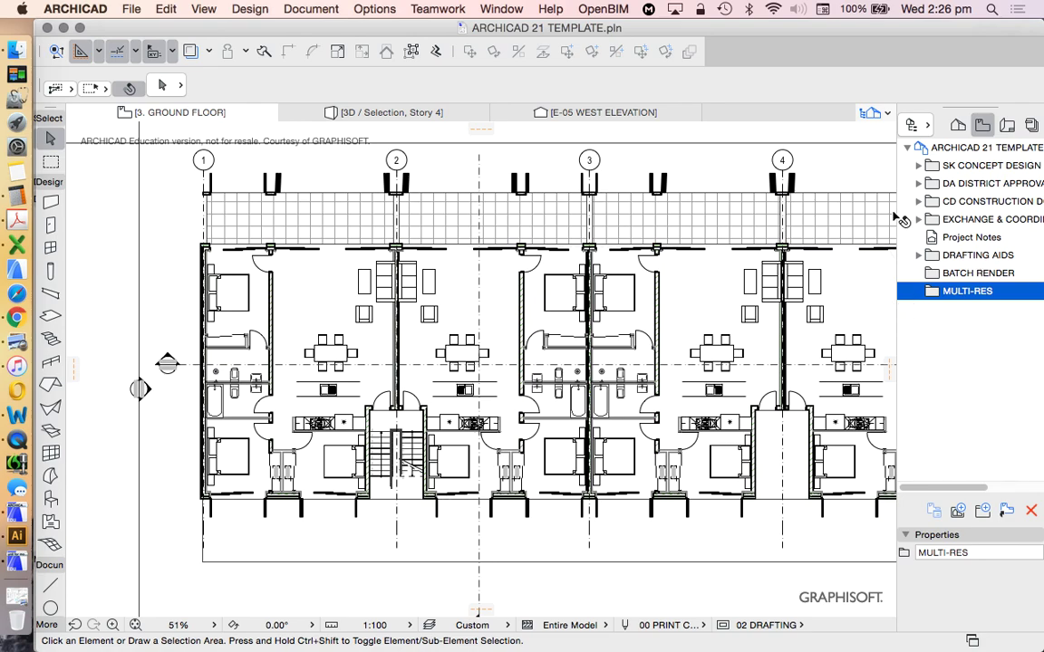
right_click(972, 294)
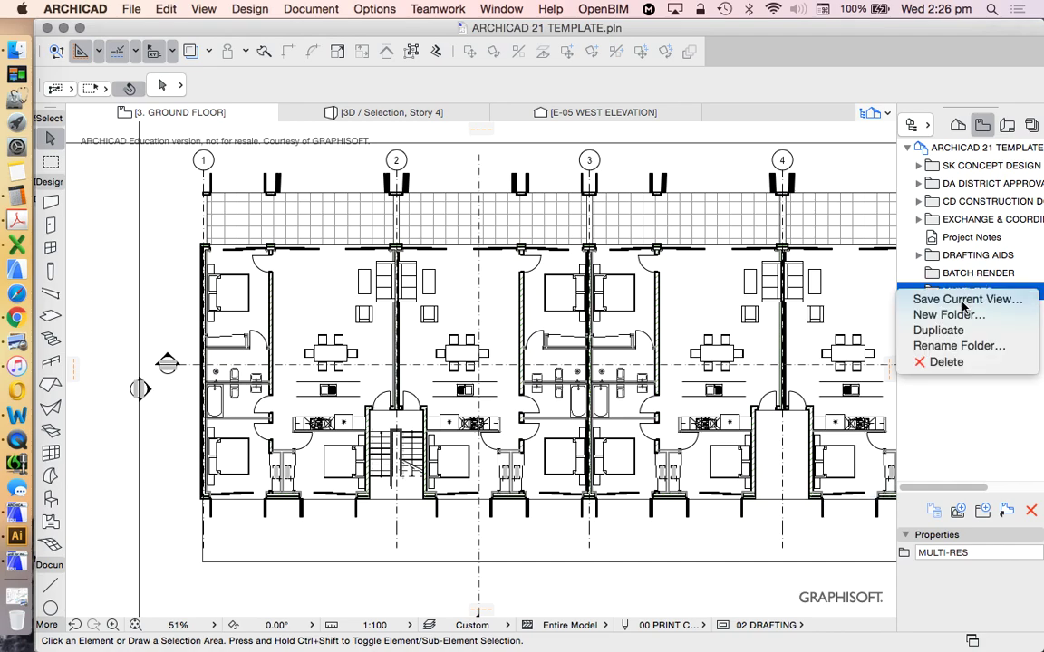
click(963, 304)
drag(529, 73, 699, 85)
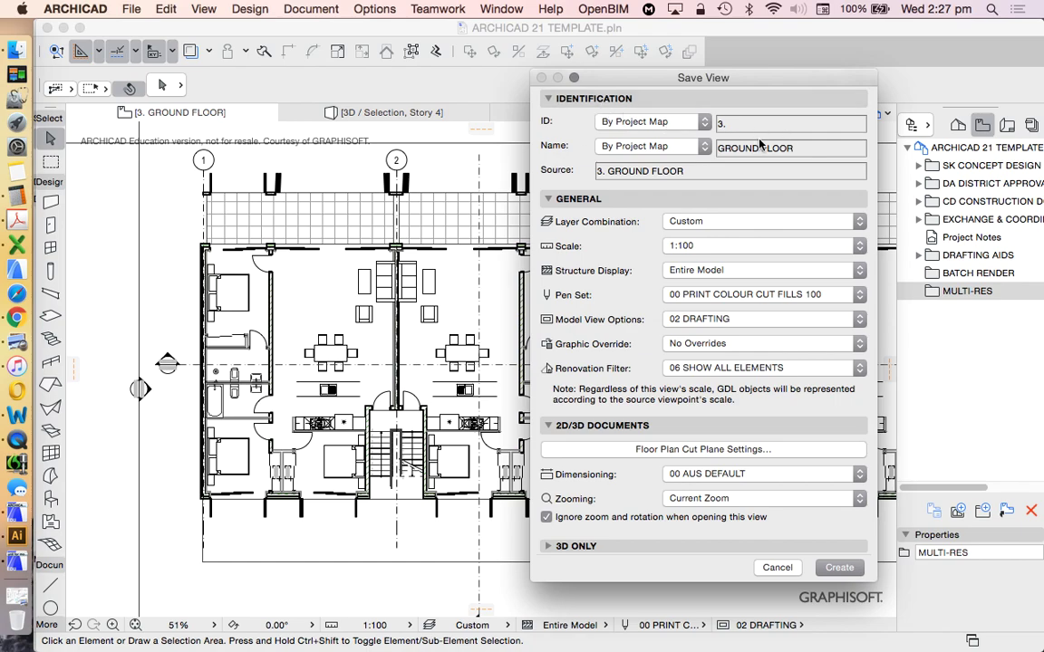
click(681, 127)
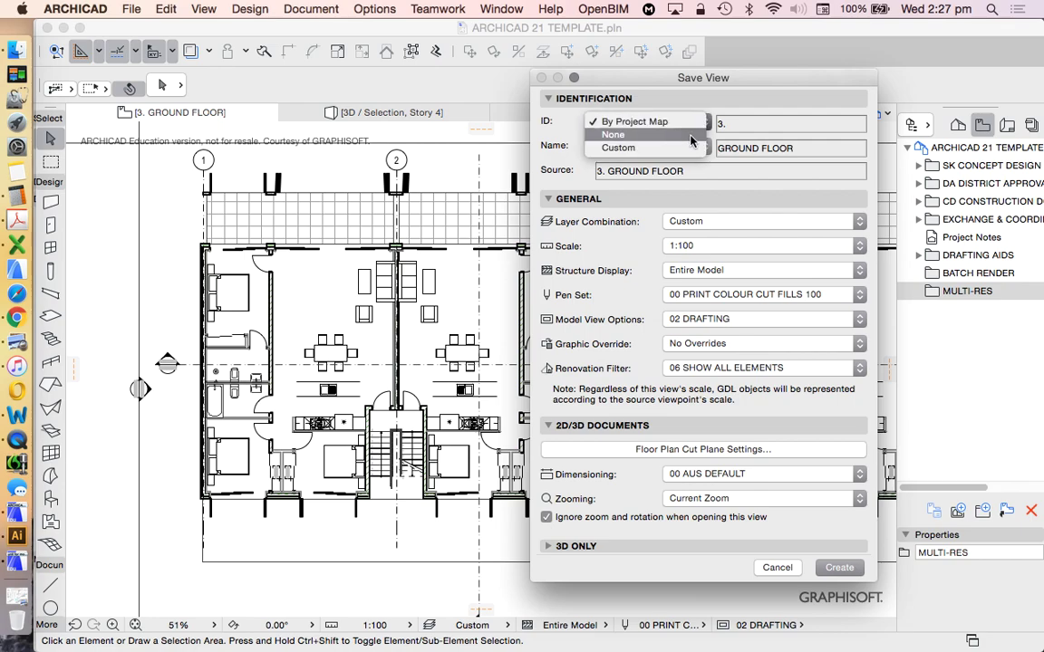
click(690, 136)
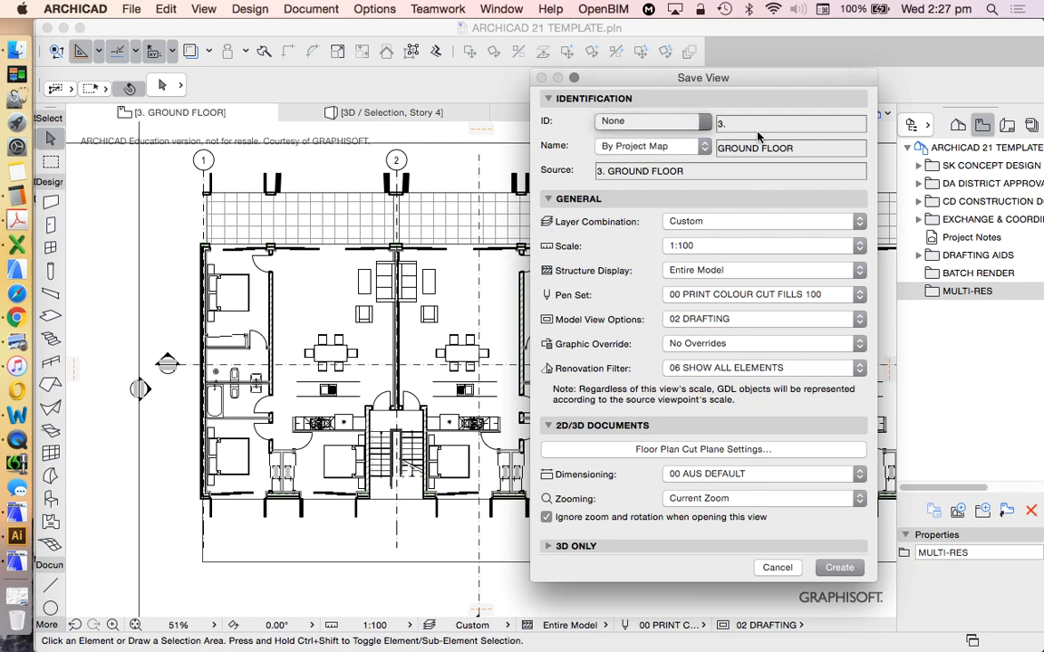
click(678, 148)
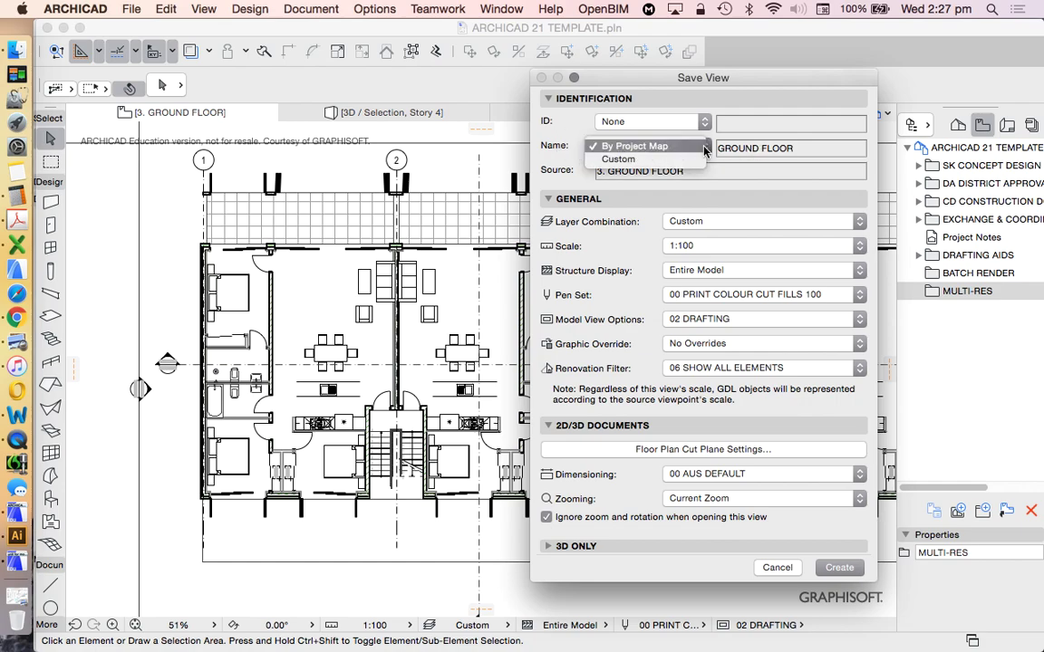
click(634, 146)
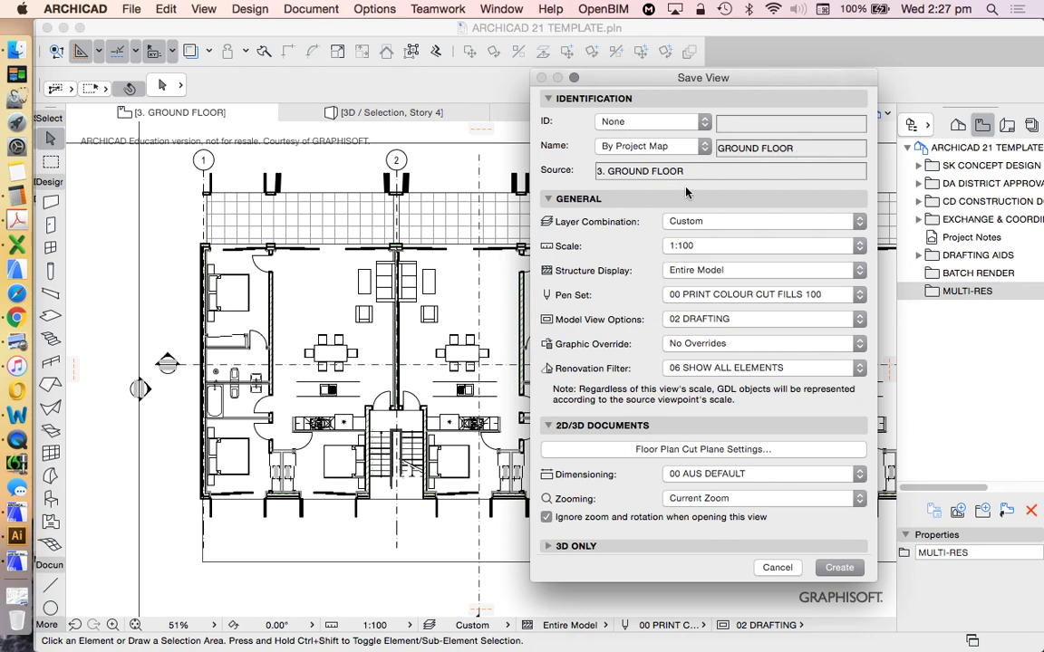
Step: Set the view's layer combination to 110 - PLAN - ARCHITECTURAL and create the view
click(699, 221)
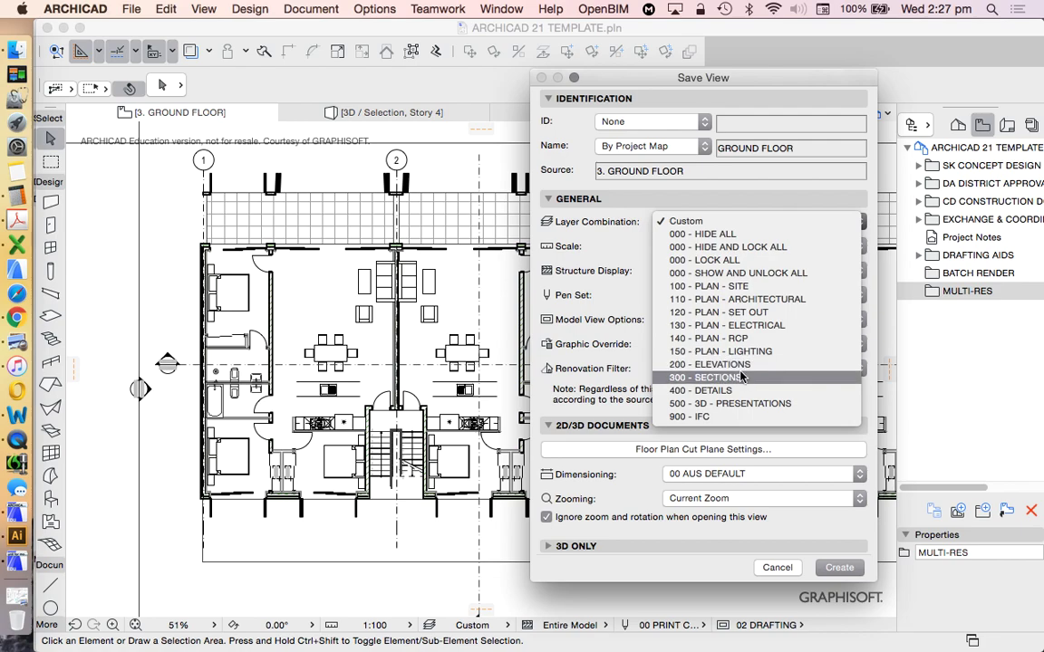
click(741, 302)
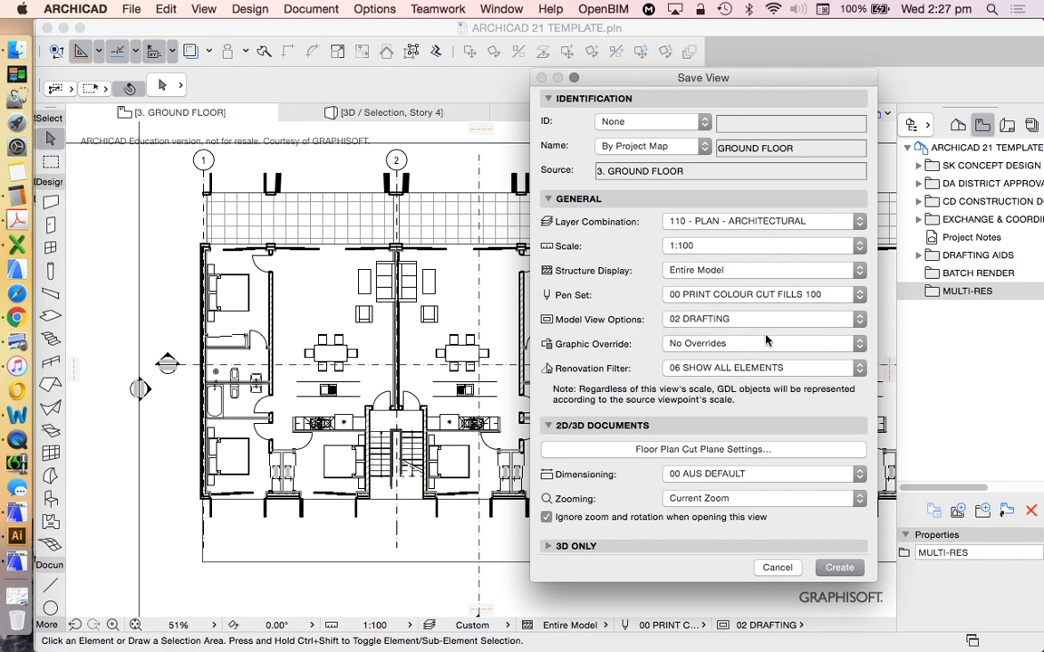
click(840, 568)
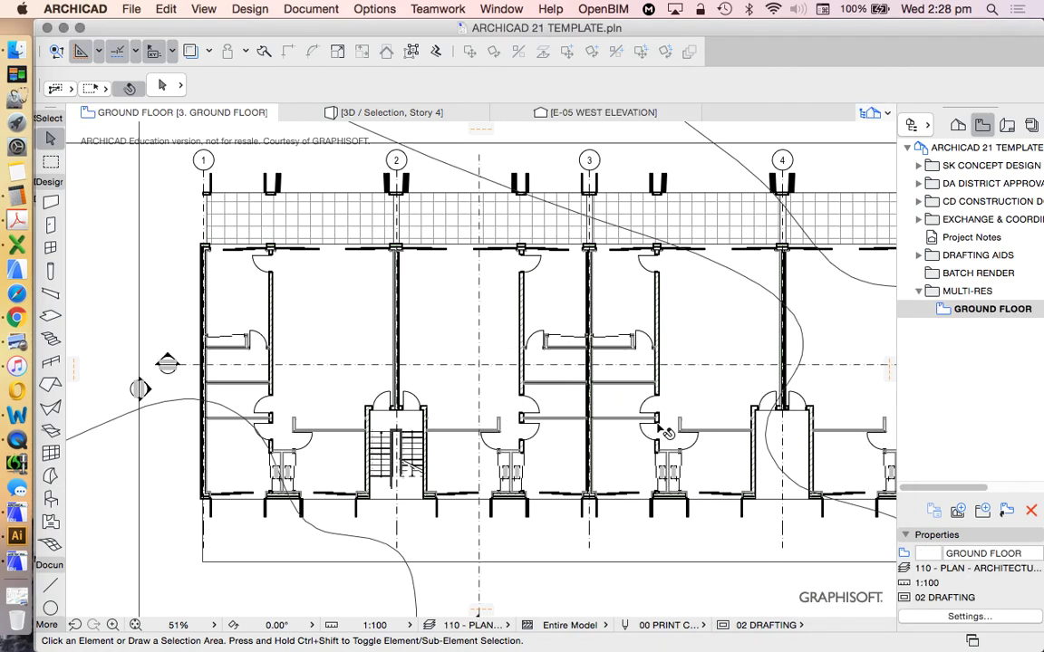
Step: Review the model view layer settings, checking which layers are shown or hidden in the 110 - PLAN - ARCHITECTURAL combination
mouse_move(714, 341)
click(374, 8)
mouse_move(413, 28)
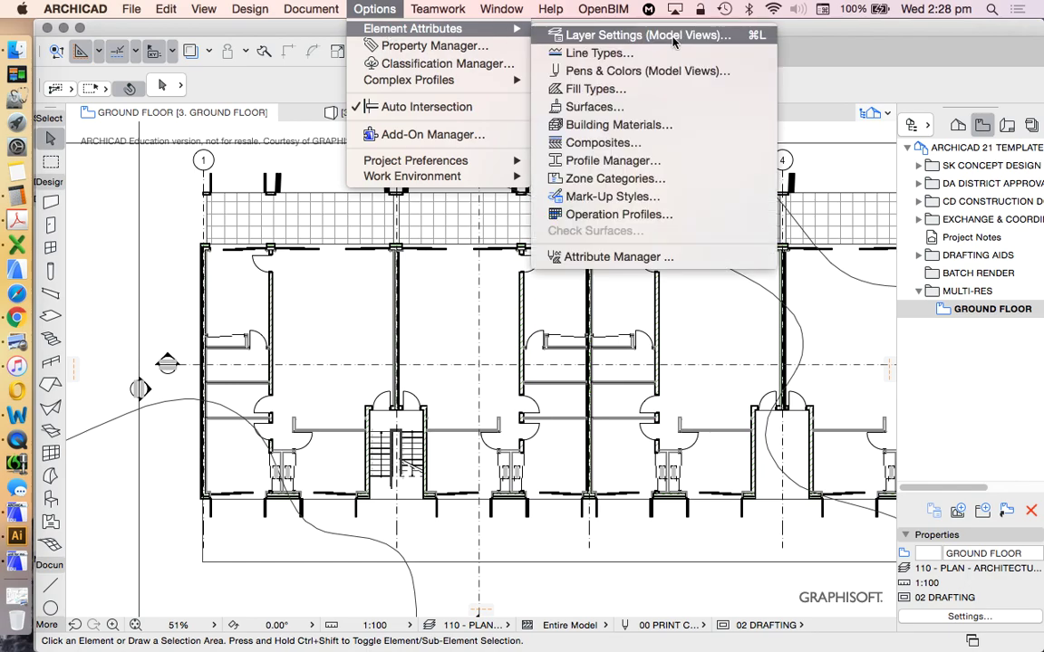
click(632, 36)
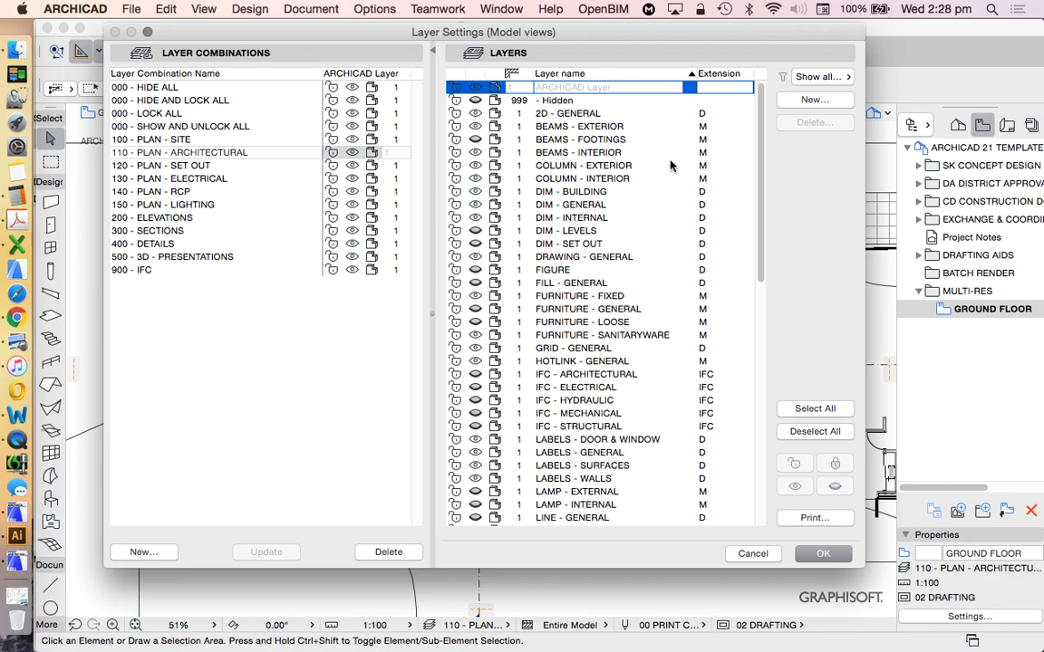
scroll(607, 184, down, 1)
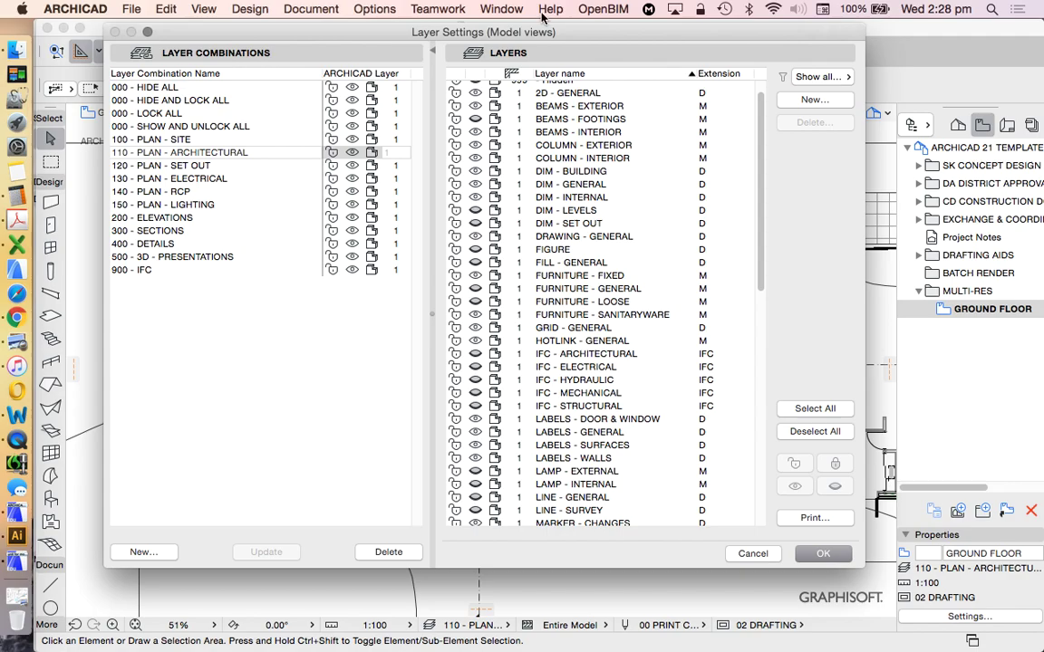
drag(354, 37, 411, 70)
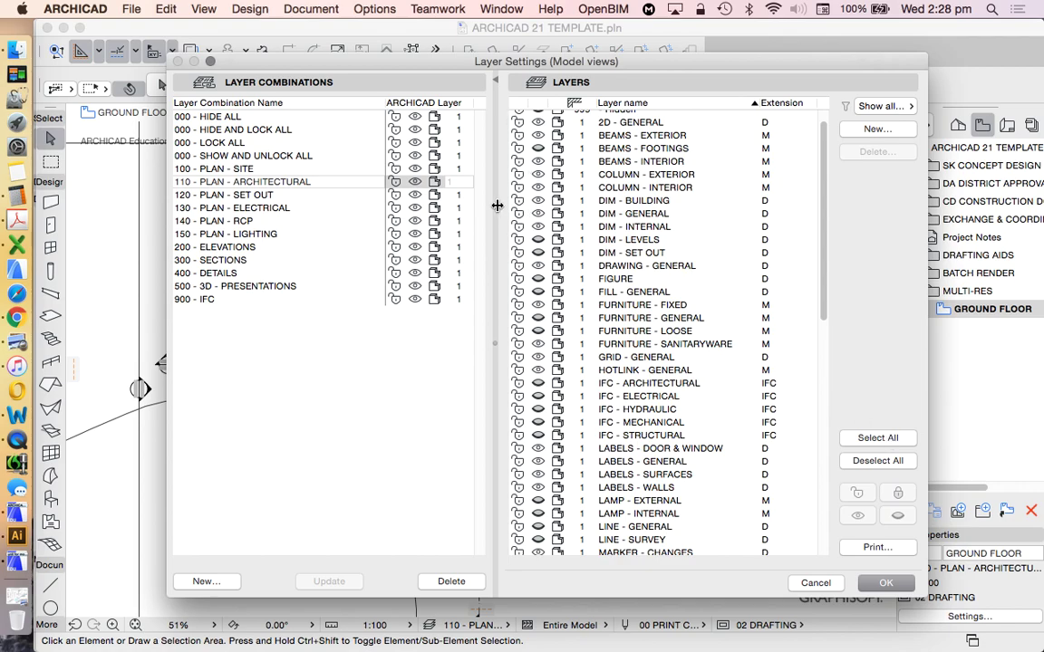
drag(820, 193, 825, 272)
click(885, 582)
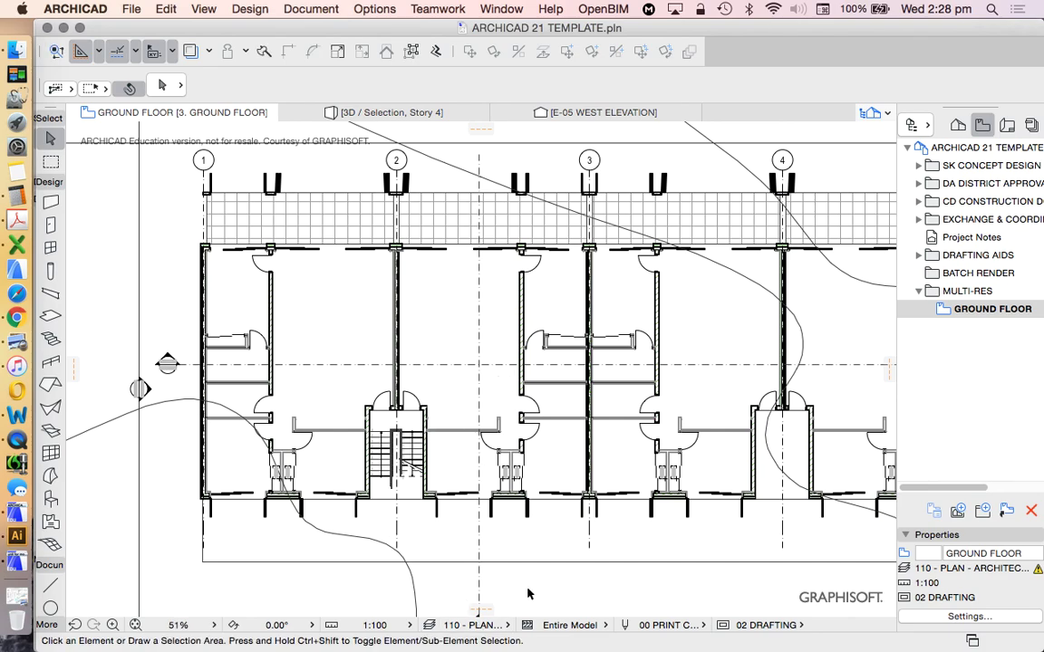
Step: Make all layers visible in the model view layer settings and apply the change to the ground floor plan
click(319, 517)
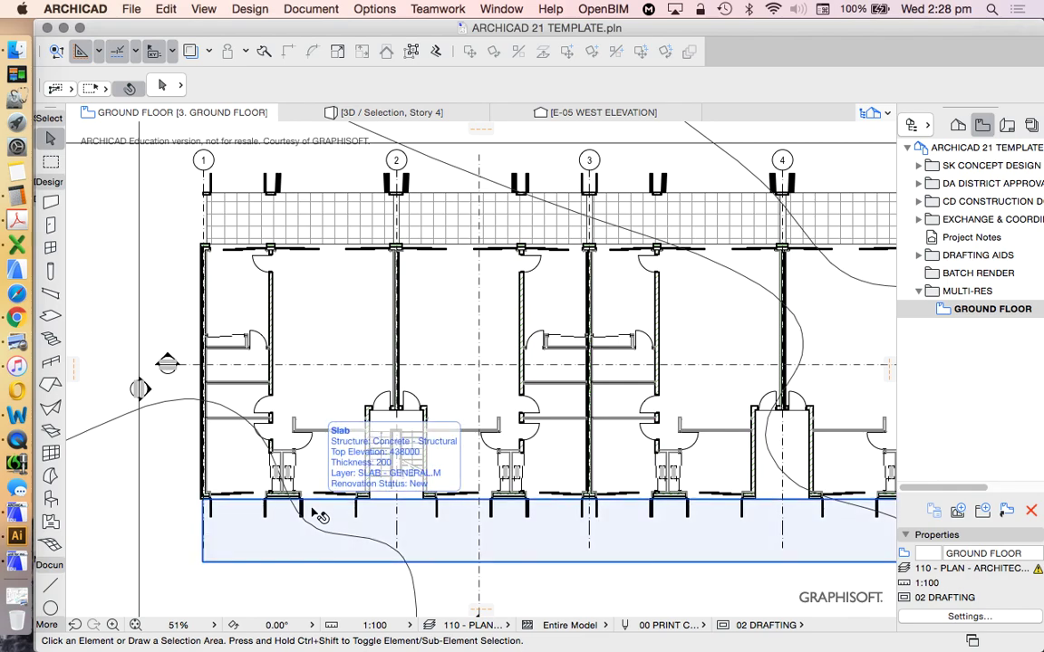
key(Escape)
click(374, 9)
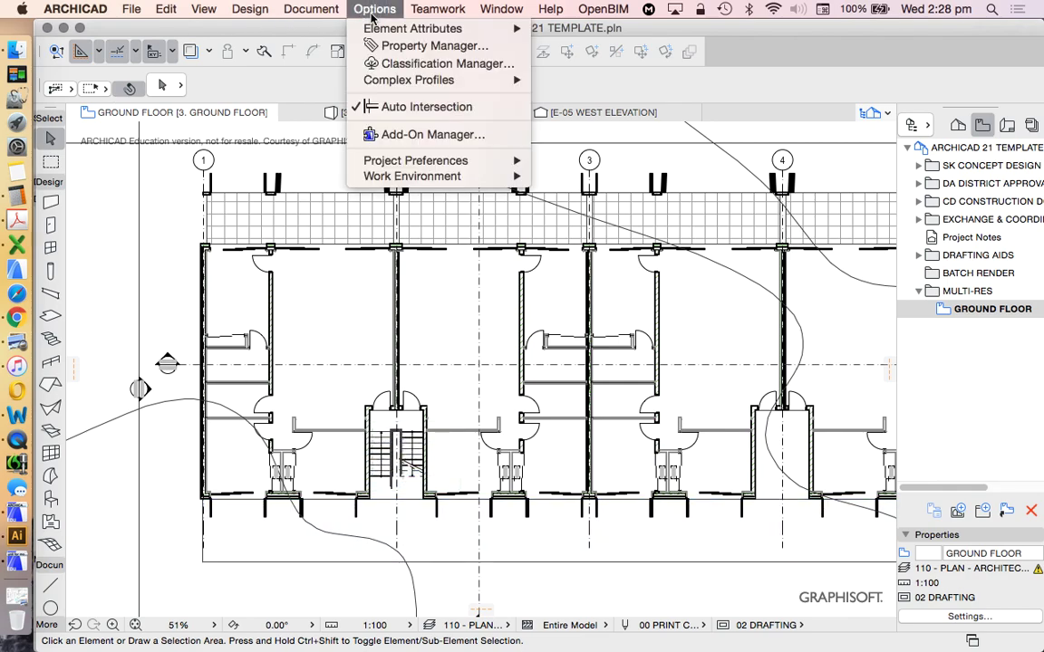
mouse_move(395, 33)
click(602, 35)
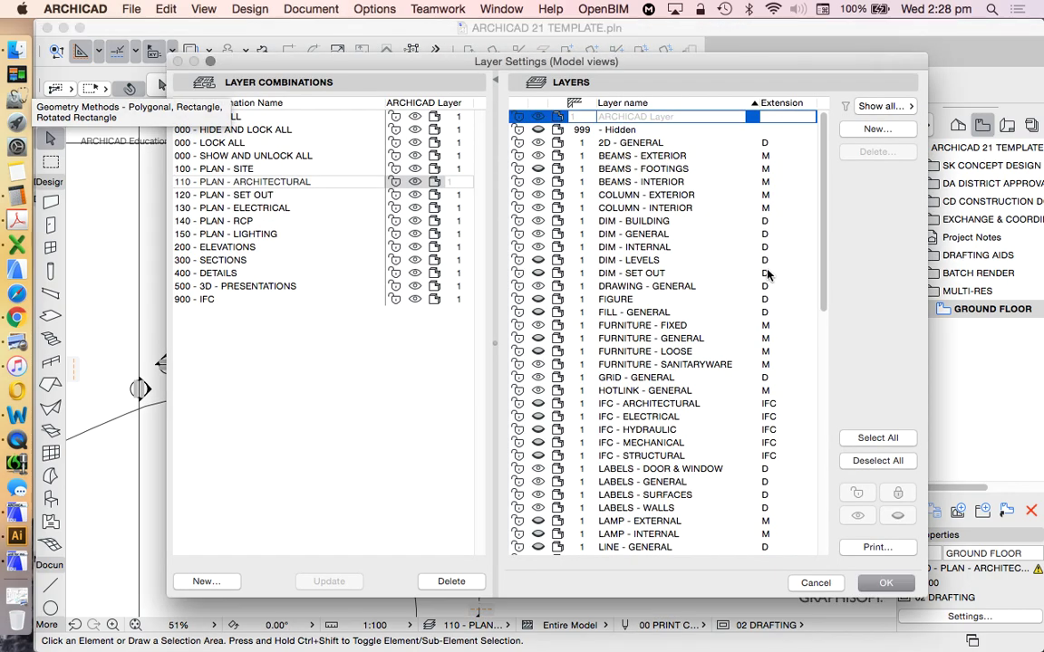
key(super+a)
click(538, 272)
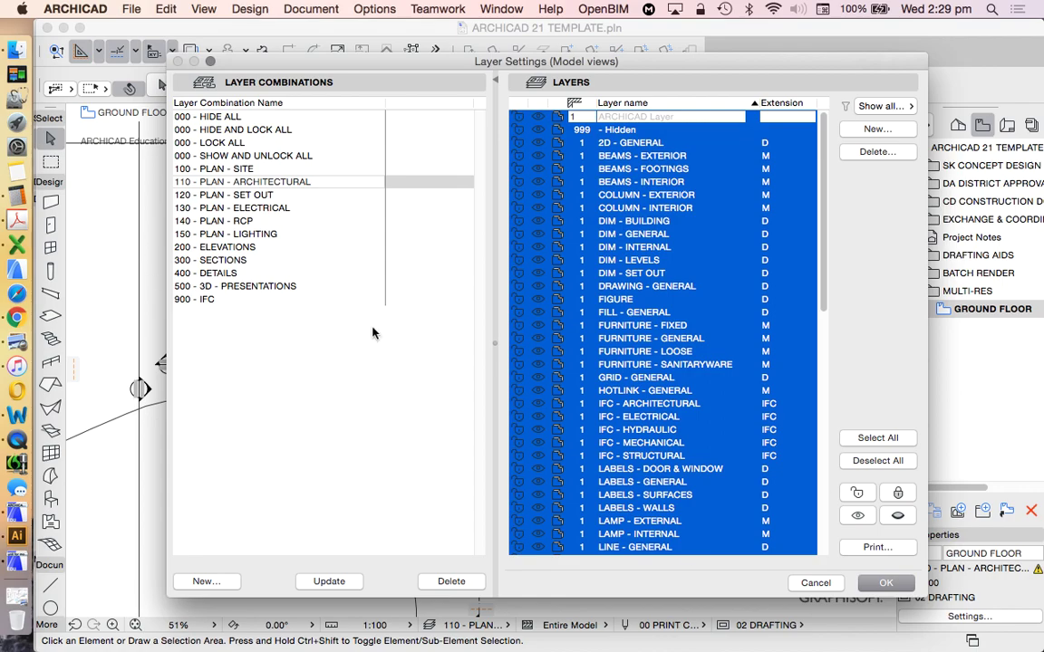
click(897, 582)
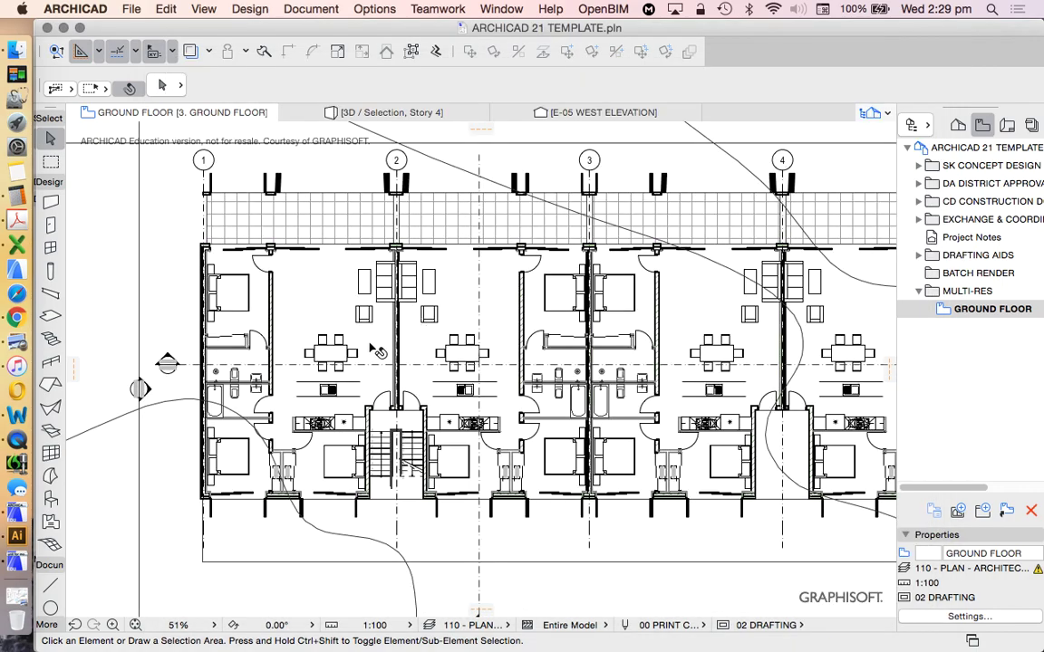
Step: Select the dining table in the first apartment and check its assigned layer against the layer list
click(344, 349)
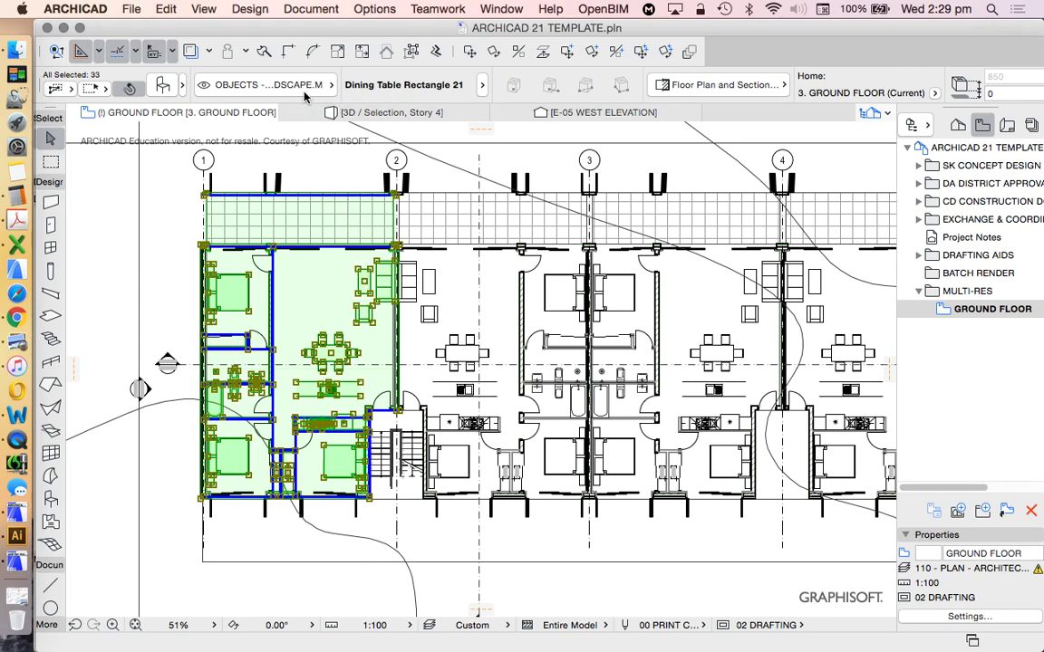
click(270, 85)
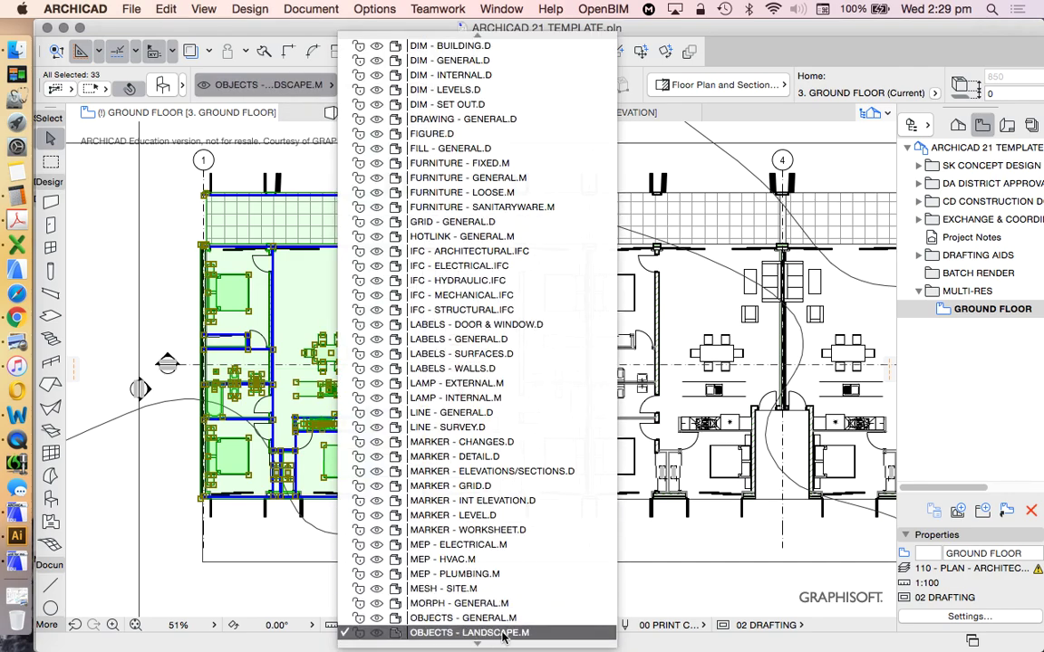
scroll(503, 638, down, 2)
click(180, 255)
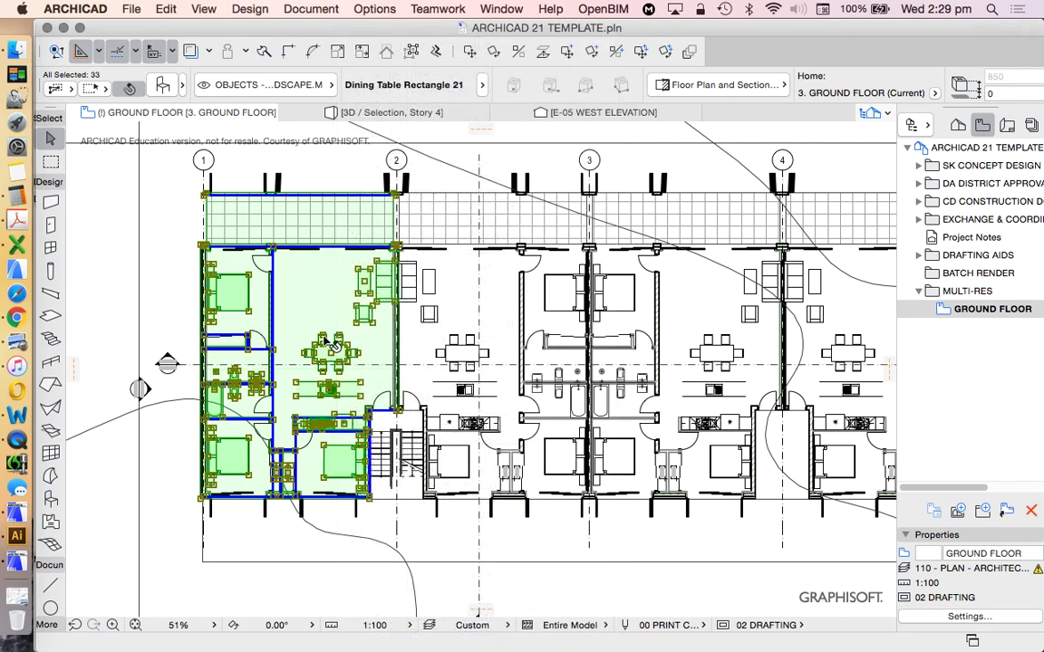
click(270, 85)
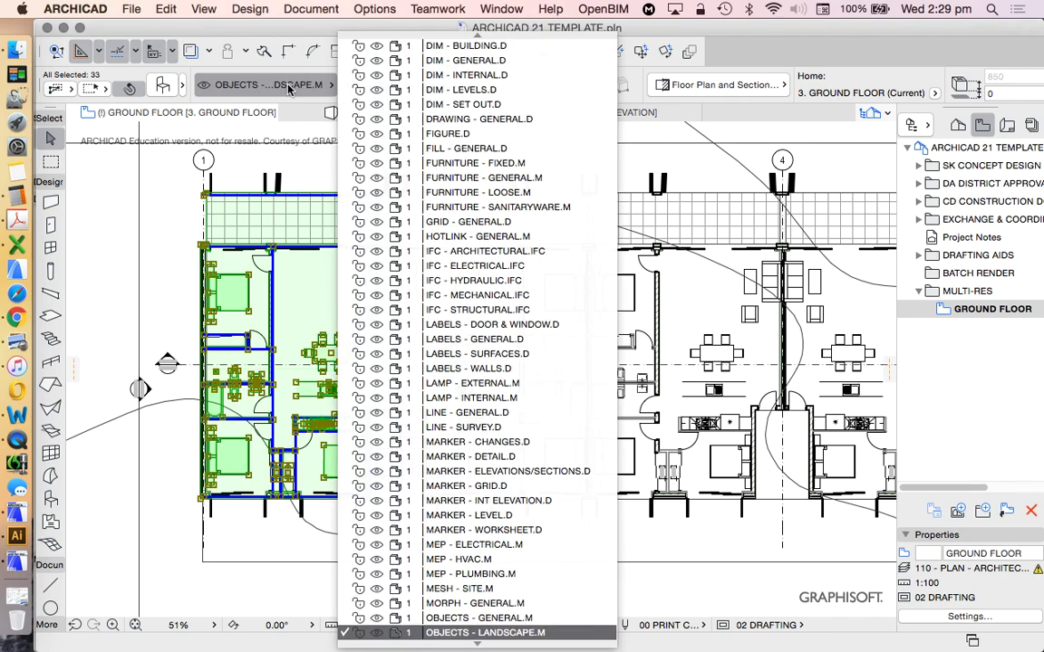
scroll(524, 640, down, 10)
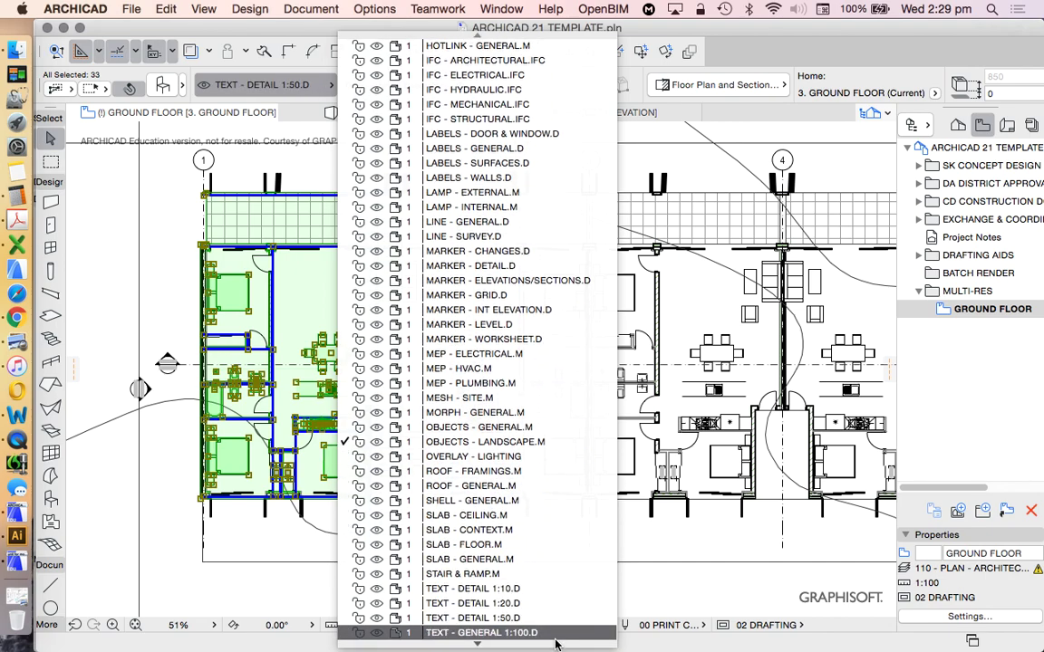
click(485, 426)
click(111, 266)
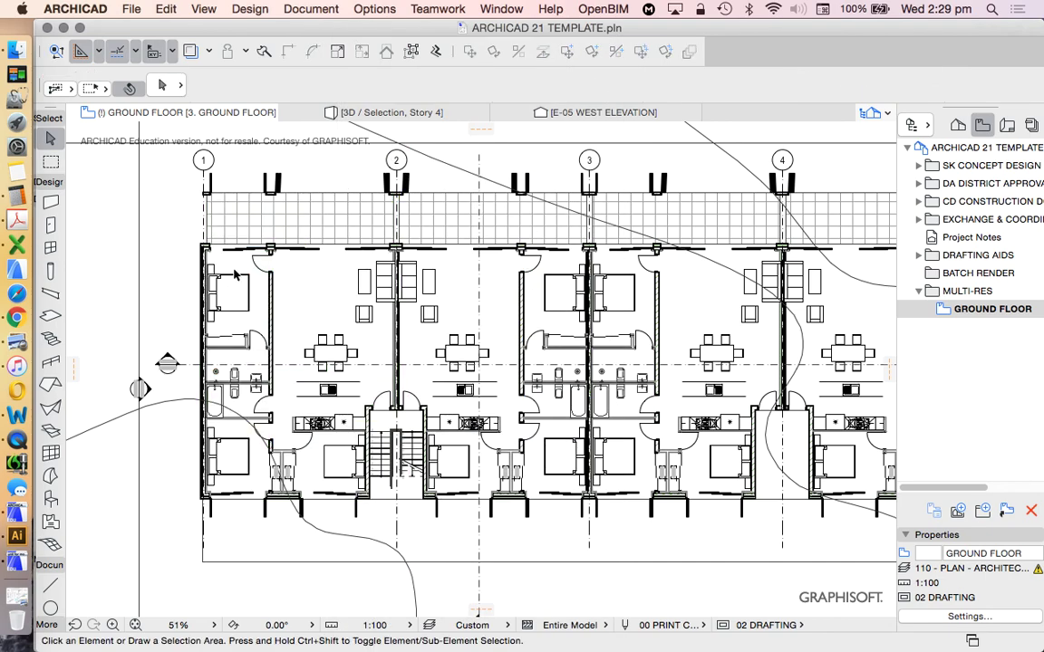
Step: Check the layers assigned to the bed, the kitchen base cabinet and the WC in the first apartment
click(253, 282)
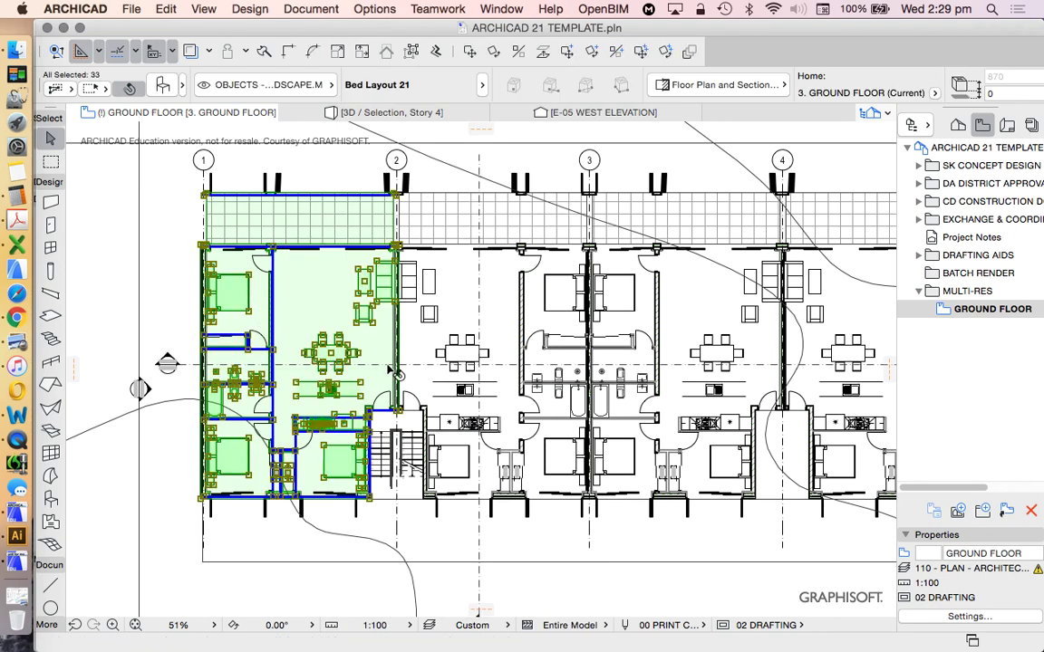
click(278, 379)
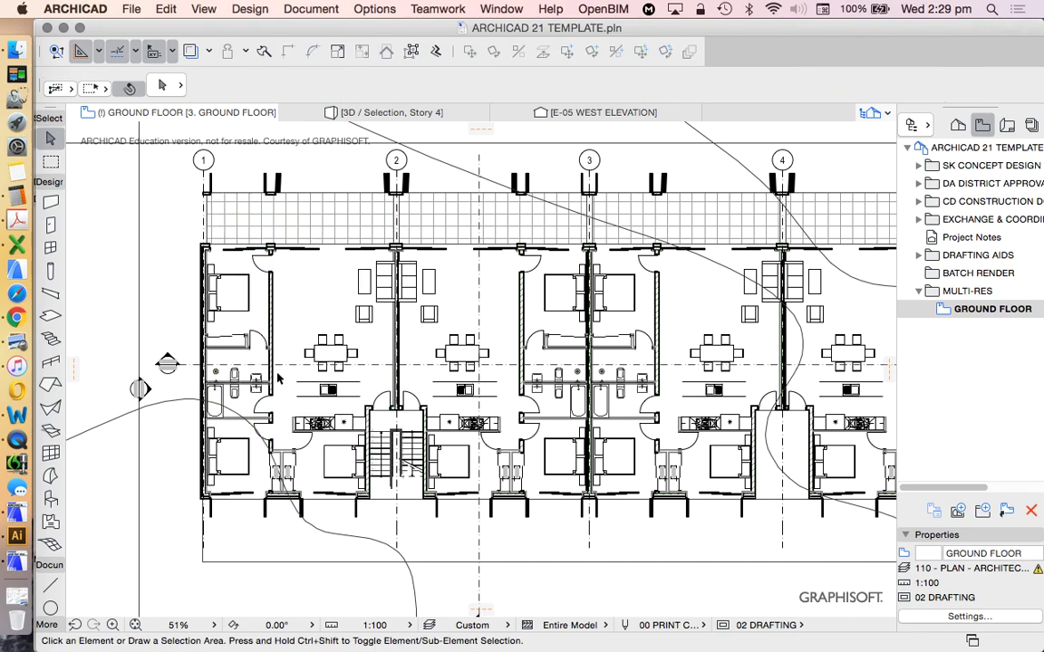
click(324, 397)
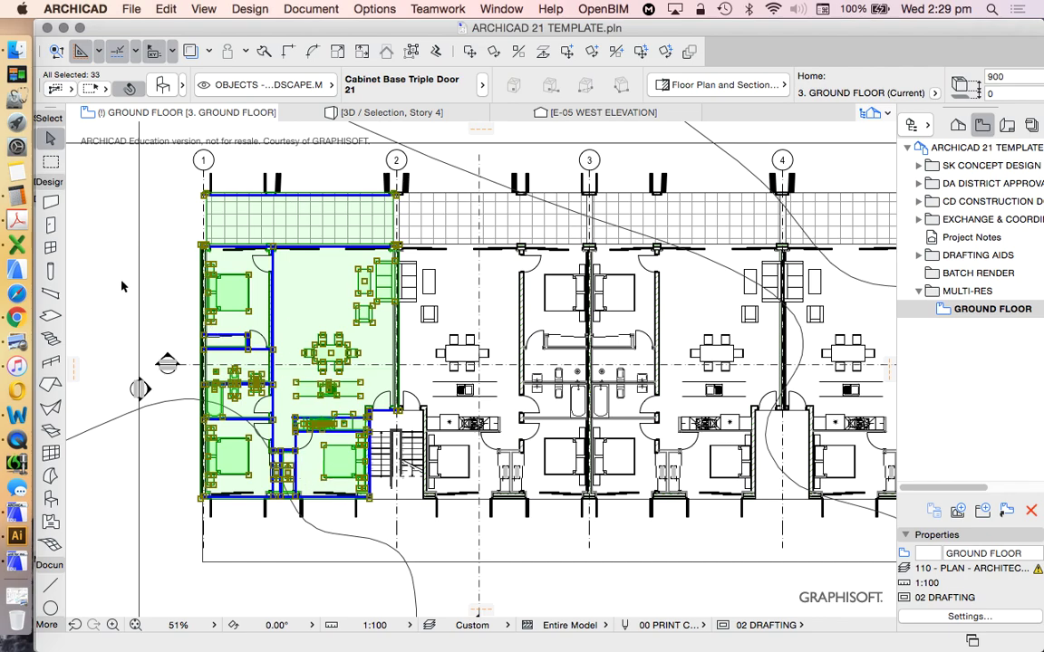
click(104, 254)
click(221, 360)
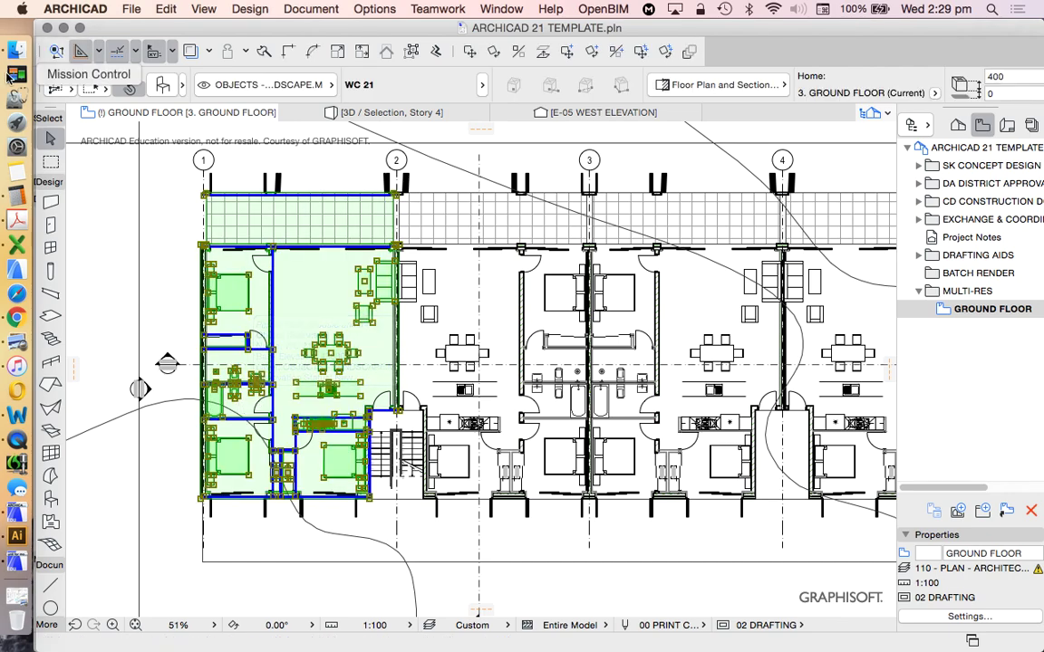
click(205, 163)
Step: Suspend grouping and select the first apartment's dining table on its own to check its layer
click(411, 50)
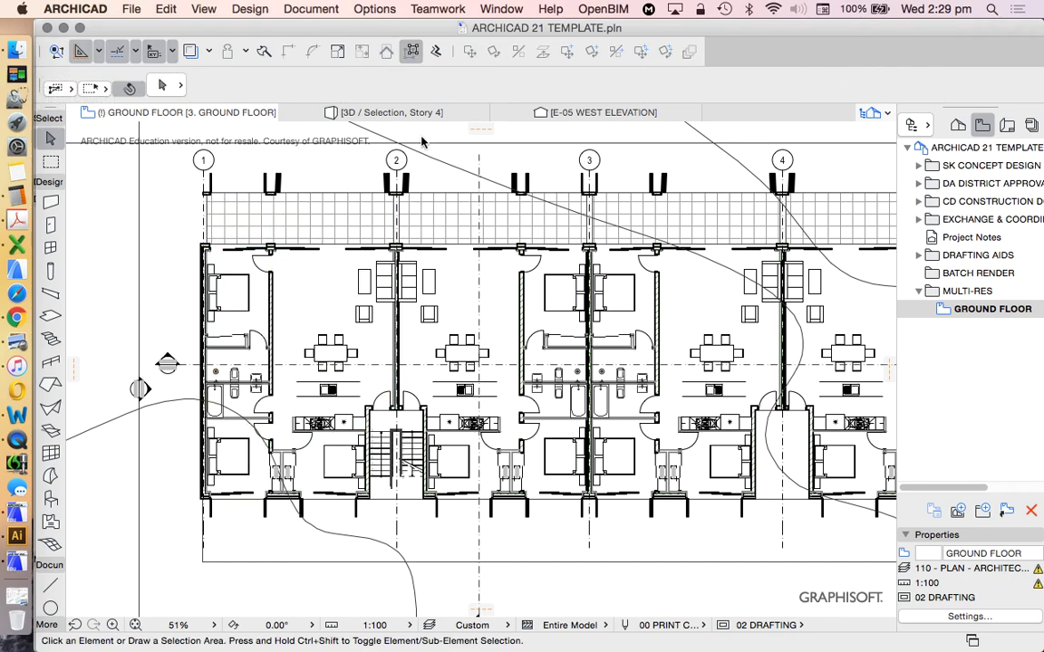
click(233, 391)
click(232, 395)
click(331, 351)
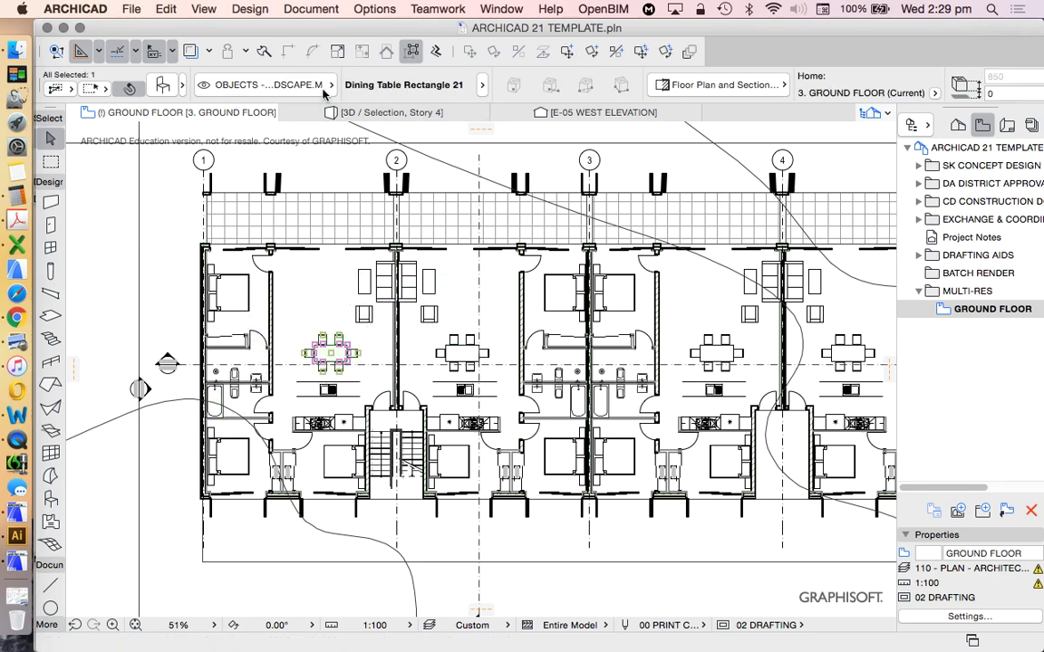
click(154, 218)
scroll(161, 249, down, 3)
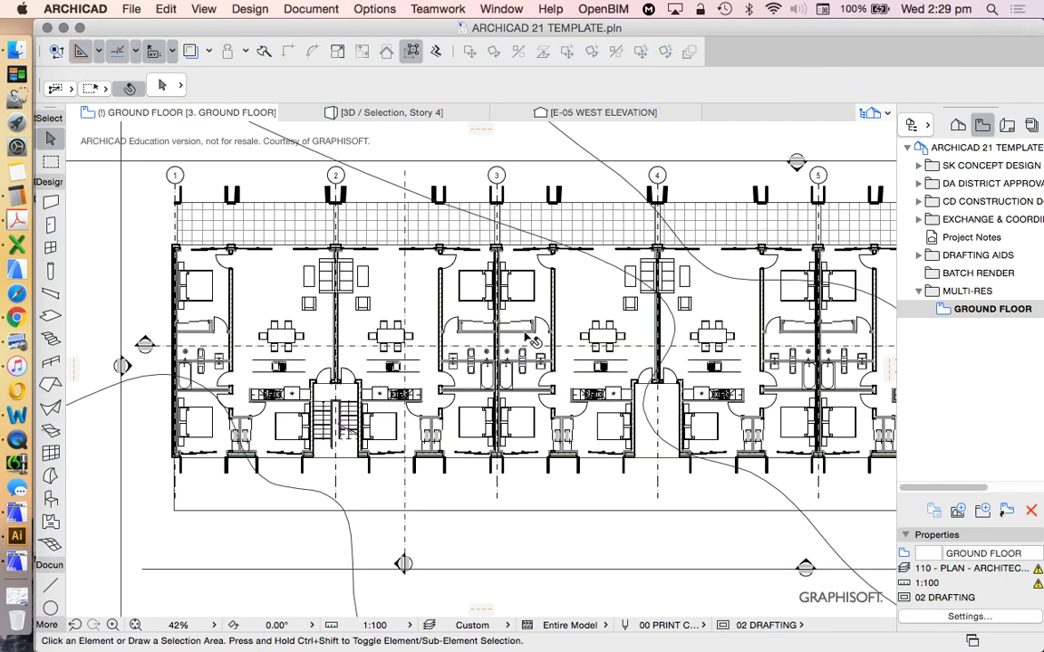
Step: Set the saved GROUND FLOOR view's layer combination to 000 - SHOW AND UNLOCK ALL
right_click(996, 312)
click(851, 515)
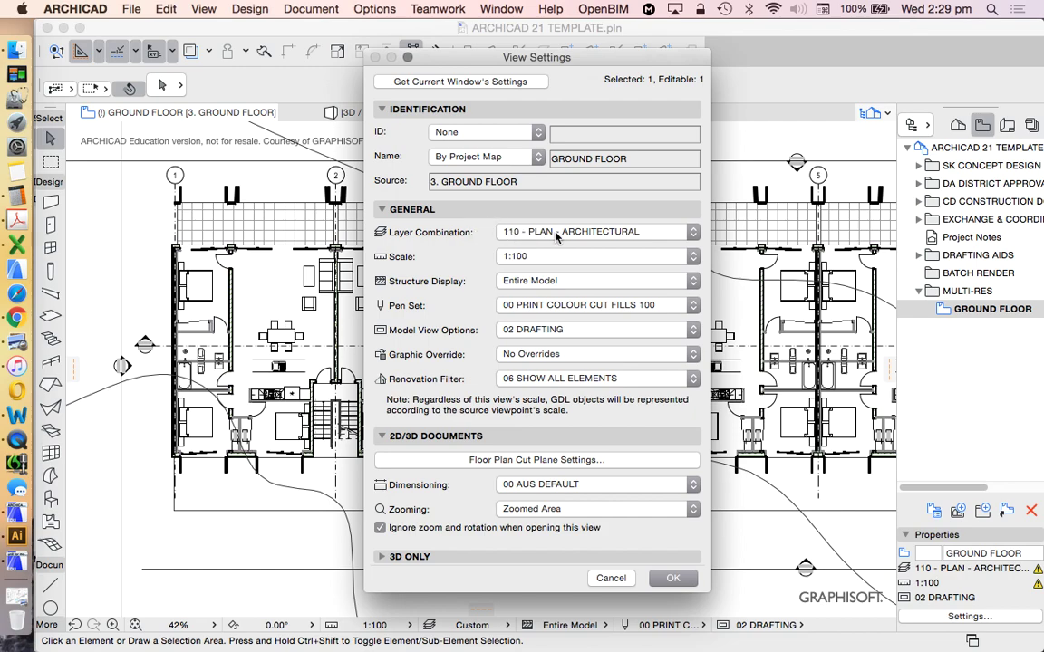
click(543, 234)
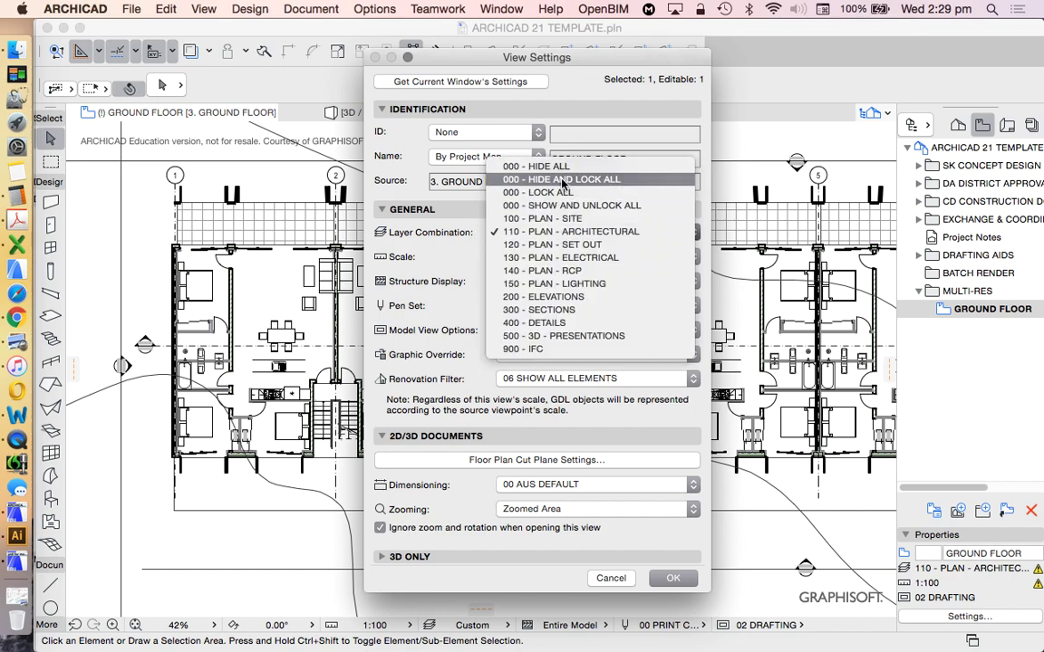
click(577, 207)
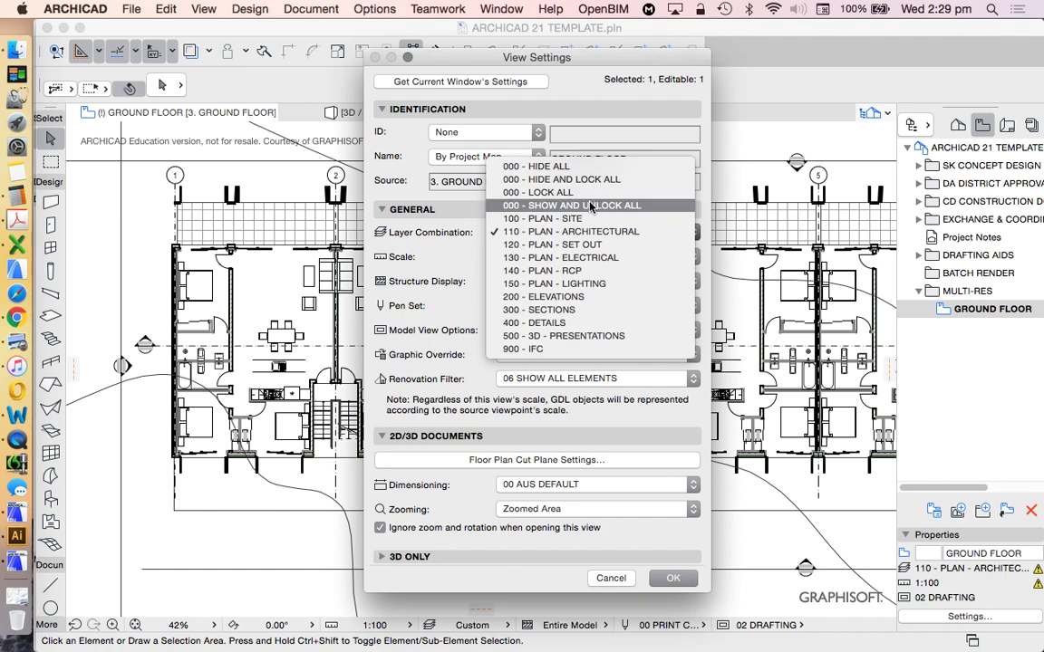
click(672, 578)
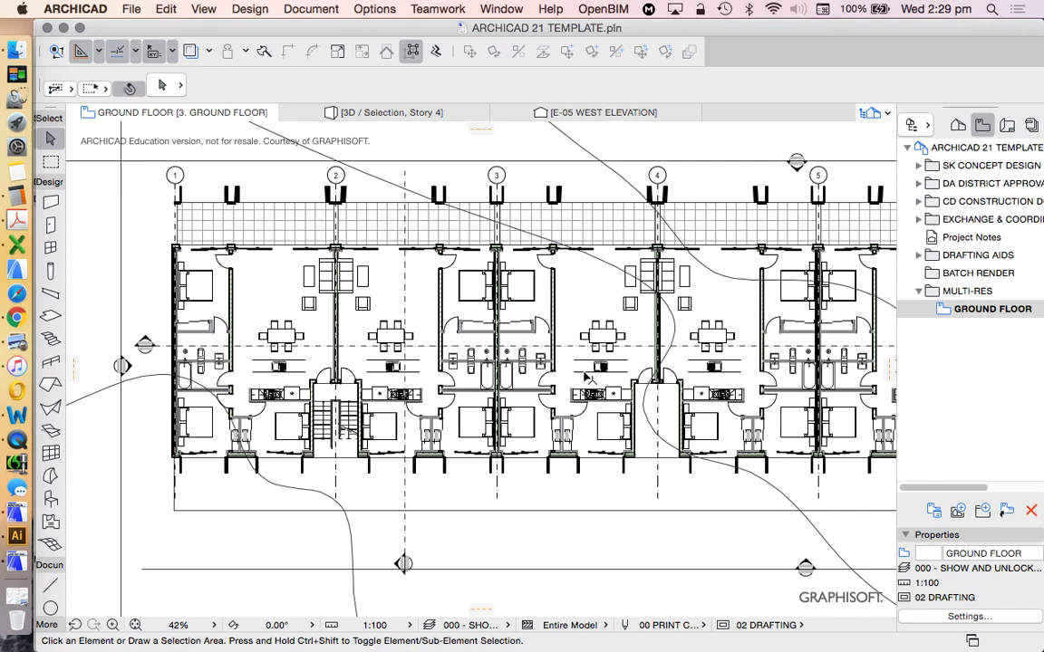
Step: Look over the ground floor plan, view the FIRST FLOOR and BASEMENT stories, and return to the GROUND FLOOR story
scroll(372, 439, down, 2)
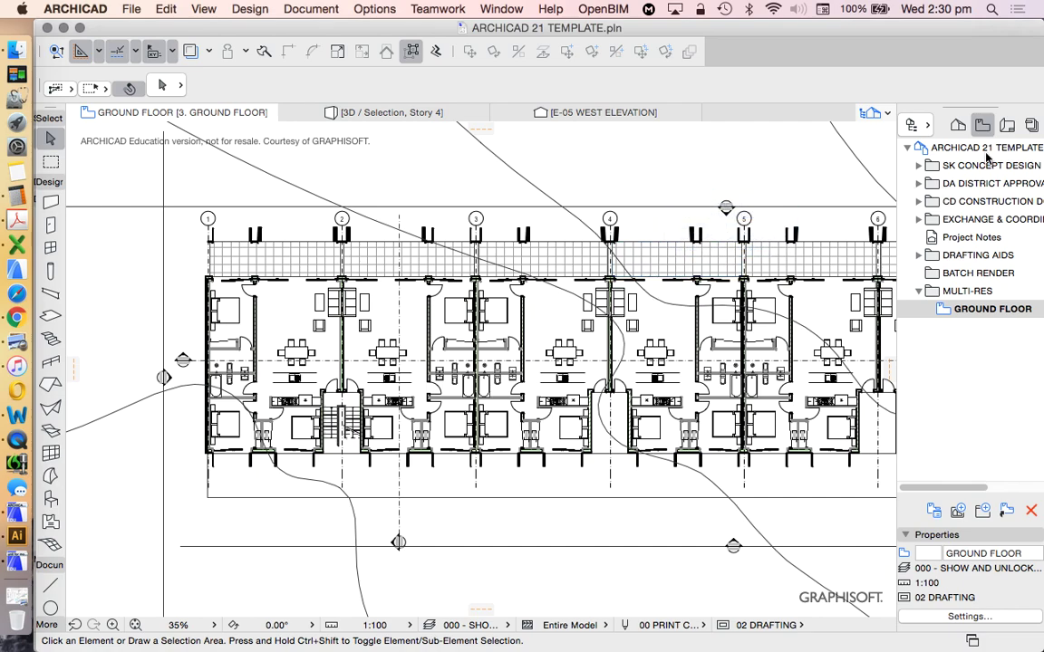
scroll(367, 370, up, 2)
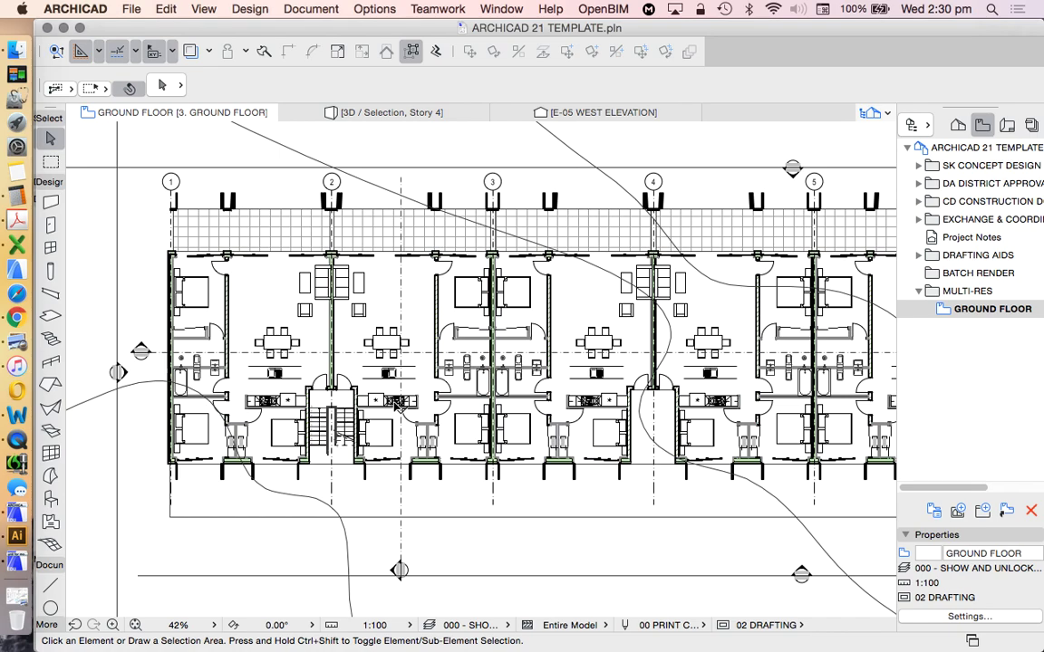
scroll(142, 364, up, 3)
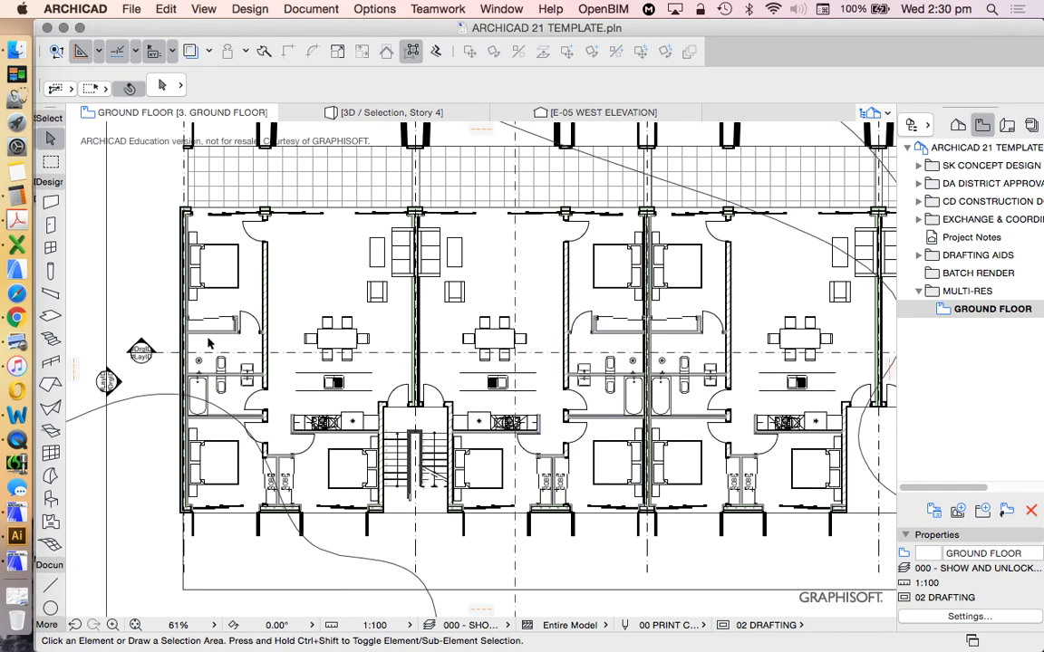
scroll(535, 356, down, 3)
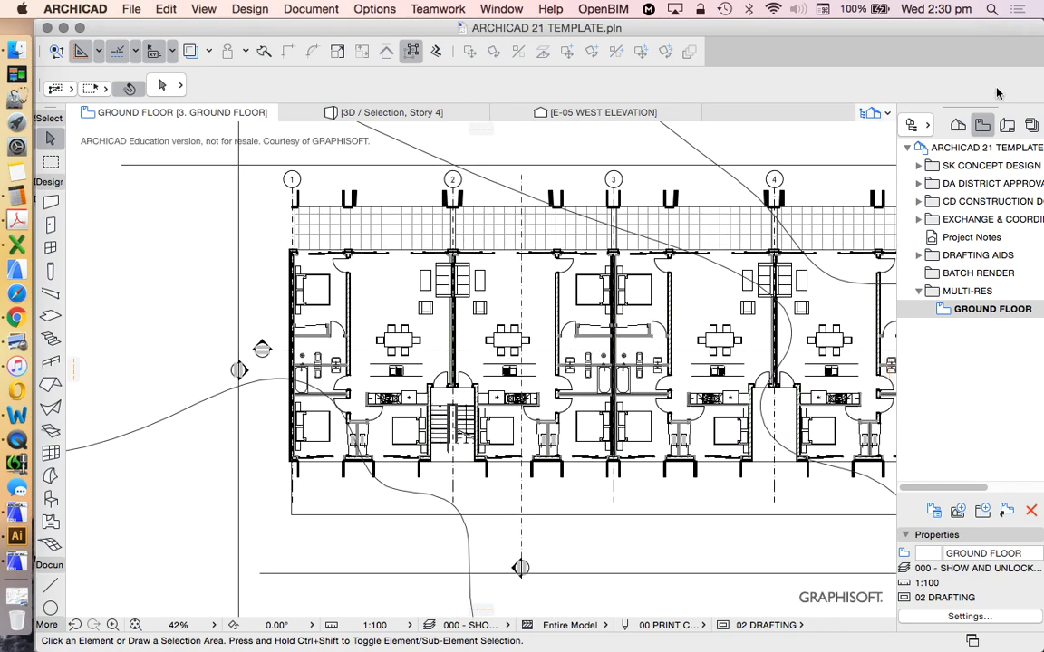
click(961, 125)
double_click(977, 206)
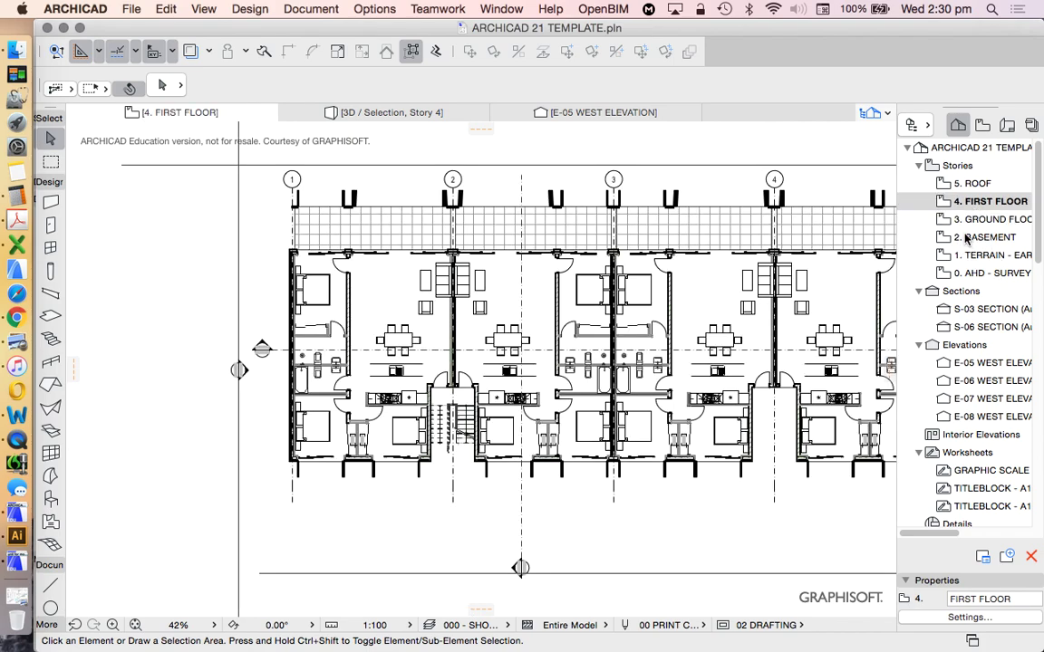
double_click(967, 238)
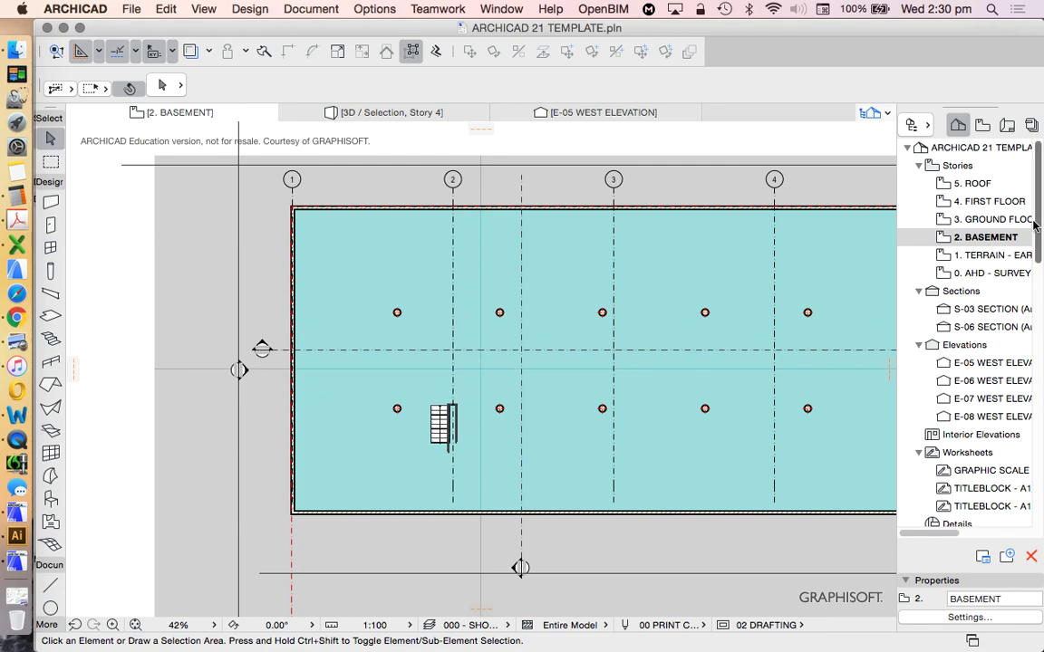
double_click(992, 218)
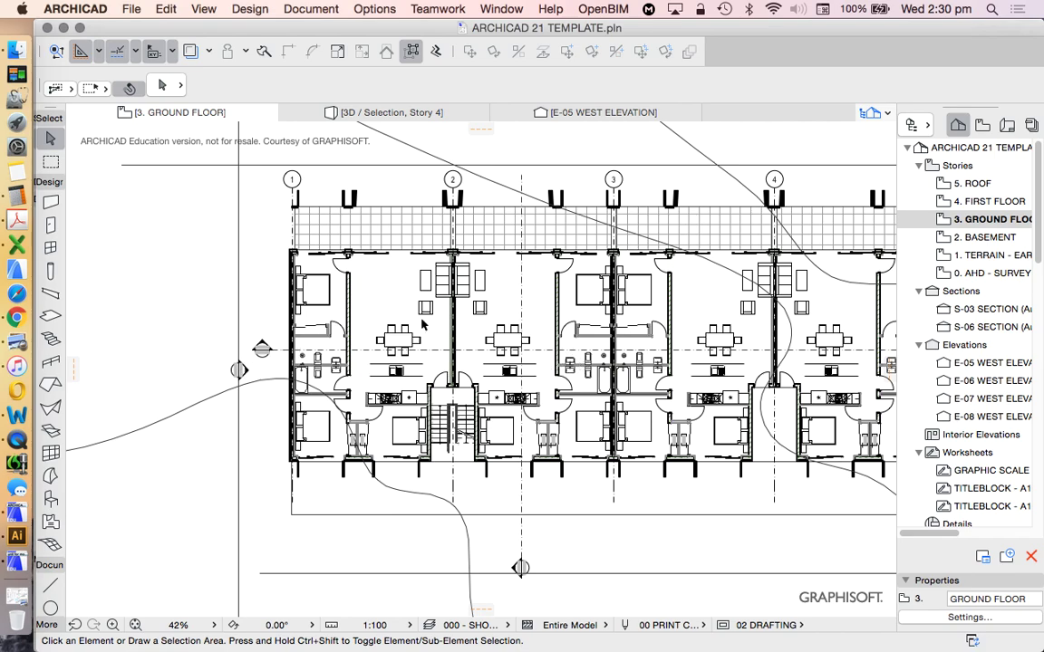
Step: Open the E-05 WEST ELEVATION from its marker on the ground floor plan and examine the facade and ground line
scroll(542, 526, down, 4)
scroll(669, 492, up, 2)
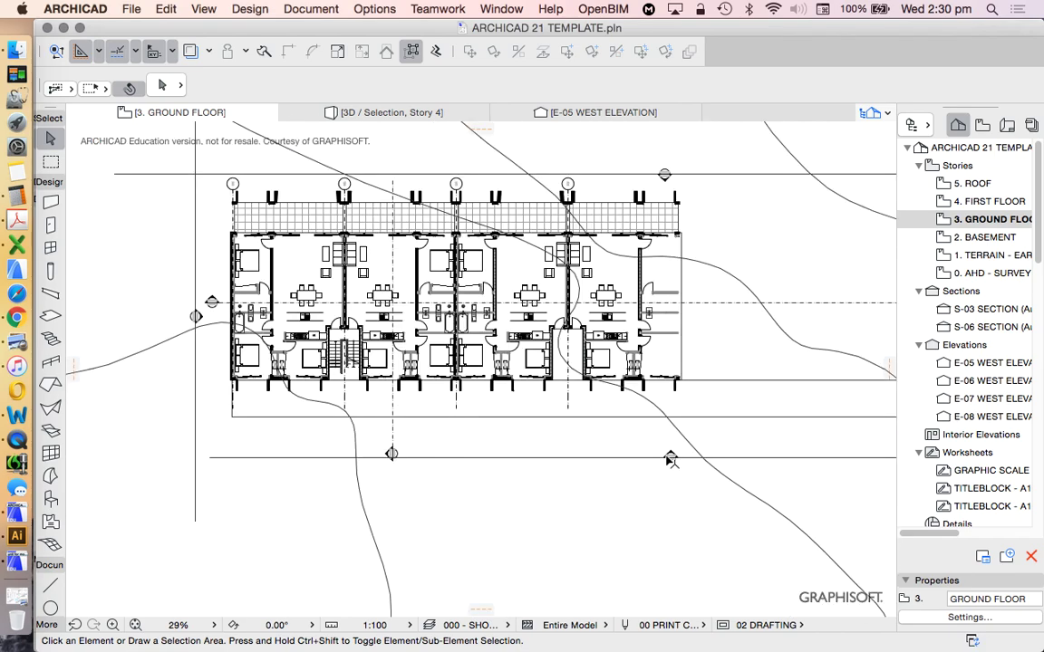
click(671, 459)
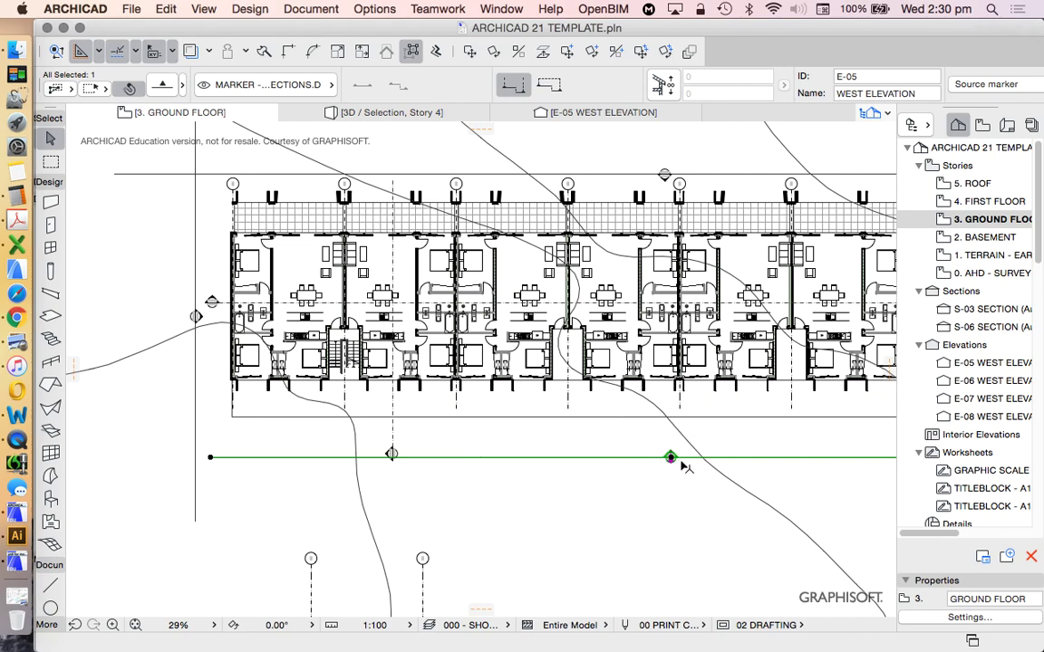
scroll(670, 464, up, 5)
scroll(661, 386, down, 1)
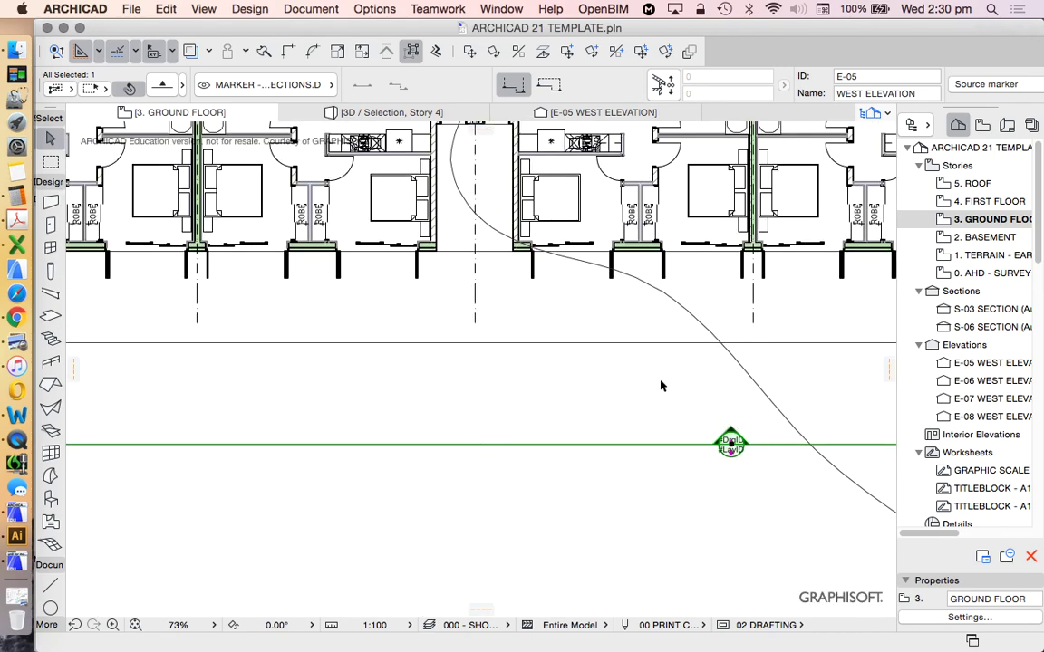
right_click(660, 444)
click(738, 493)
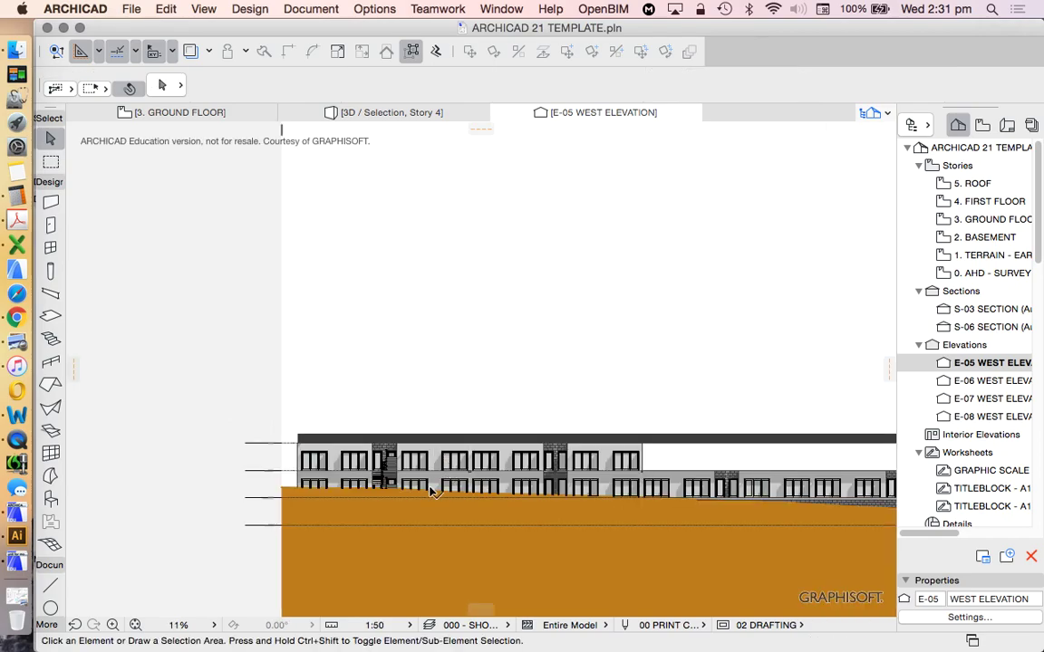
scroll(433, 492, up, 5)
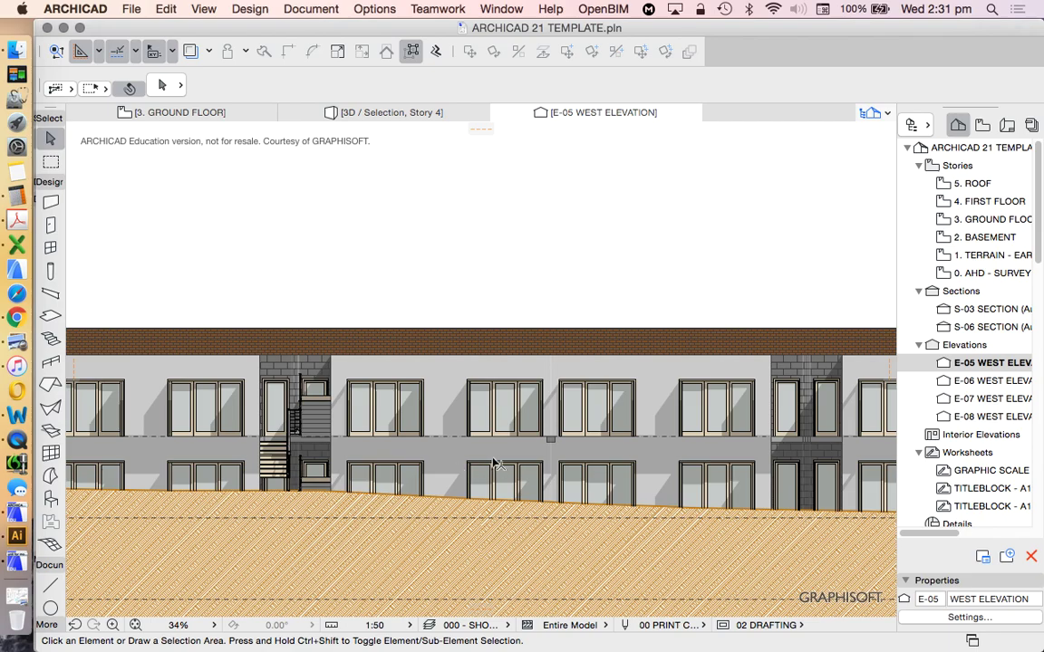
scroll(497, 464, down, 3)
scroll(317, 492, up, 2)
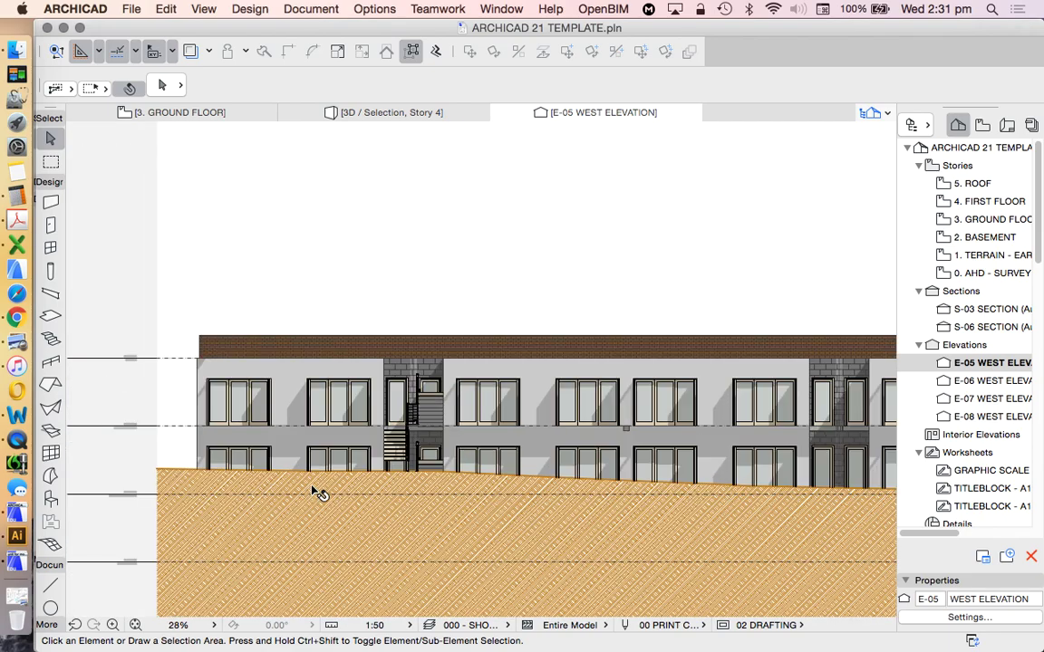
Step: Examine the west elevation's ground line and select the earth terrain on its own to check its layer, then clear the selection
scroll(317, 492, up, 2)
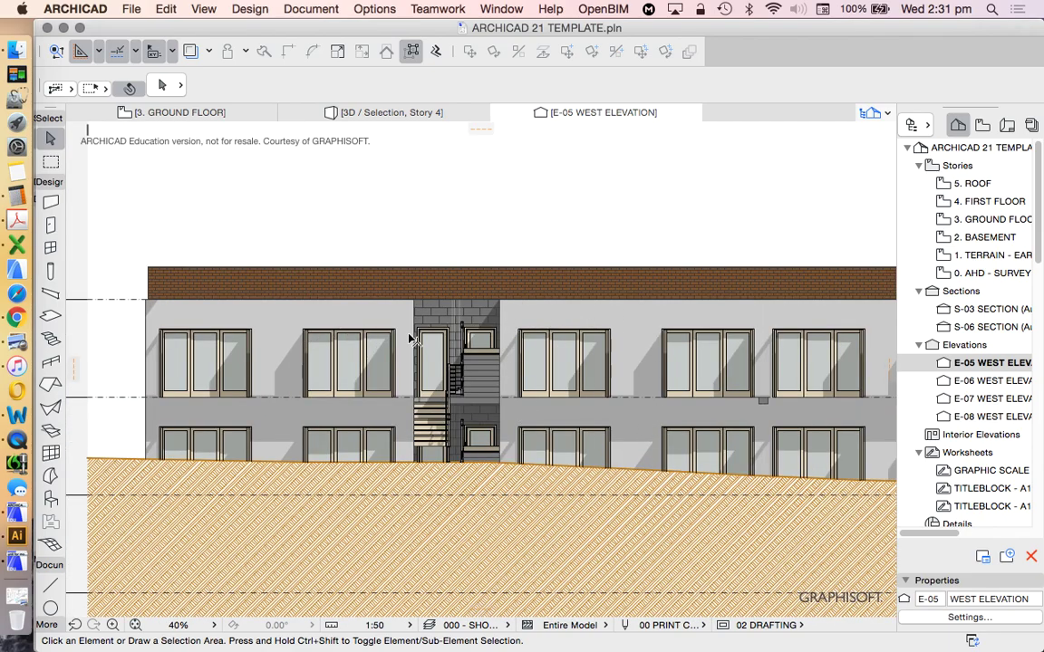
scroll(410, 337, down, 2)
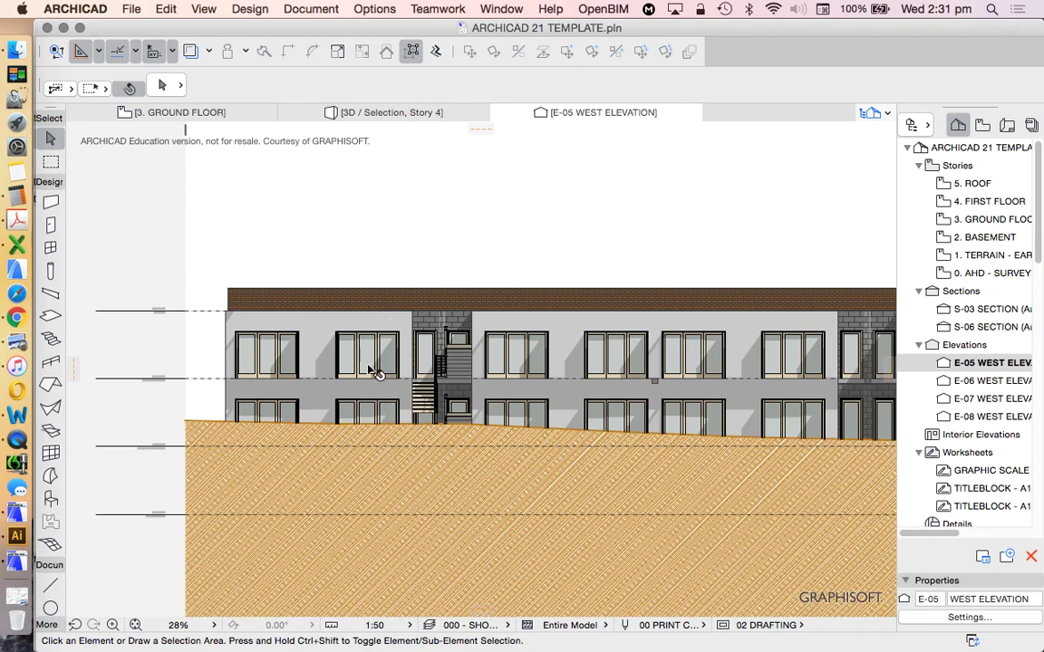
scroll(366, 381, up, 1)
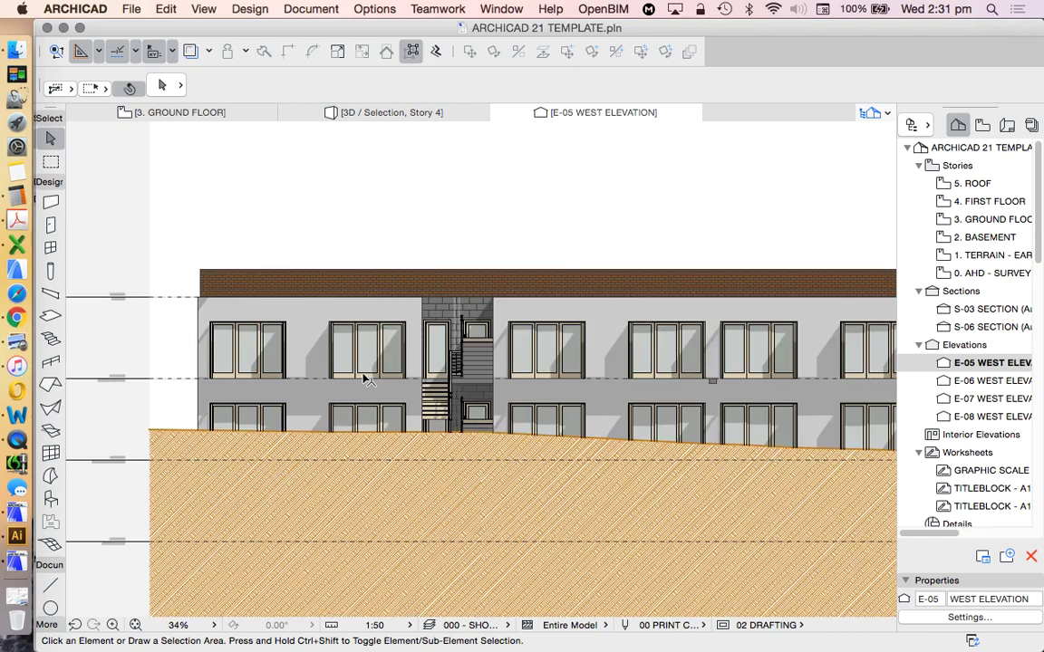
scroll(366, 380, up, 1)
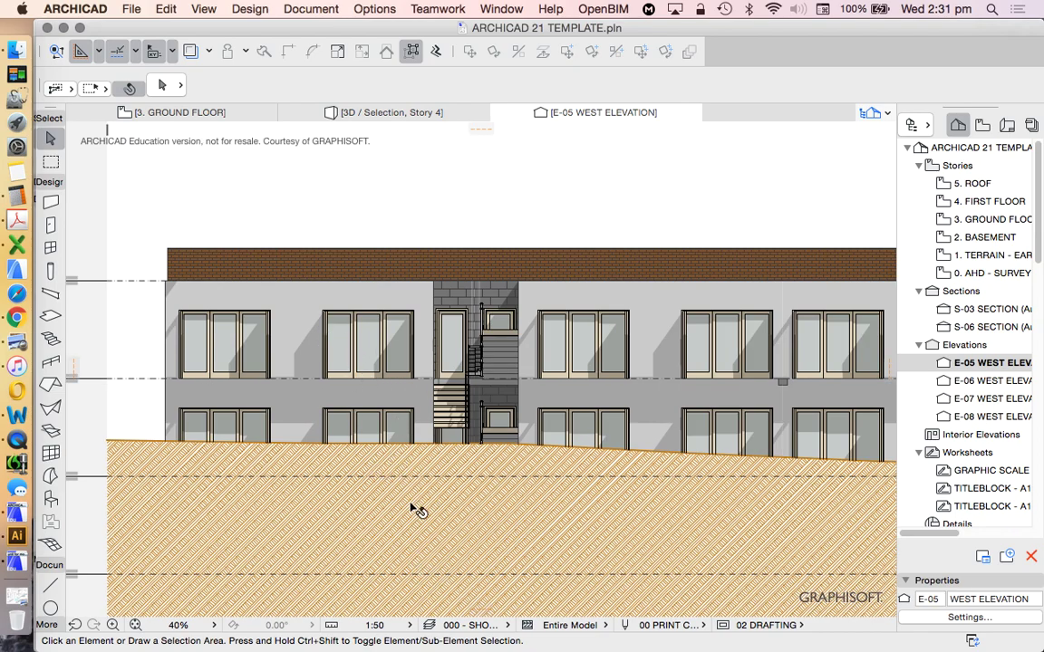
scroll(360, 362, down, 2)
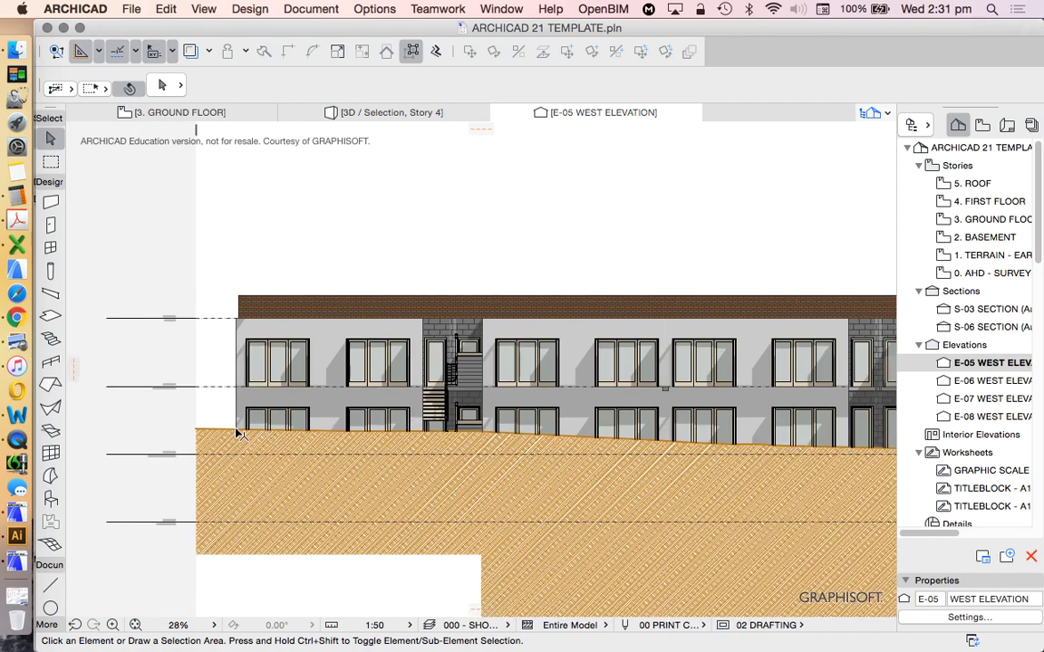
click(209, 431)
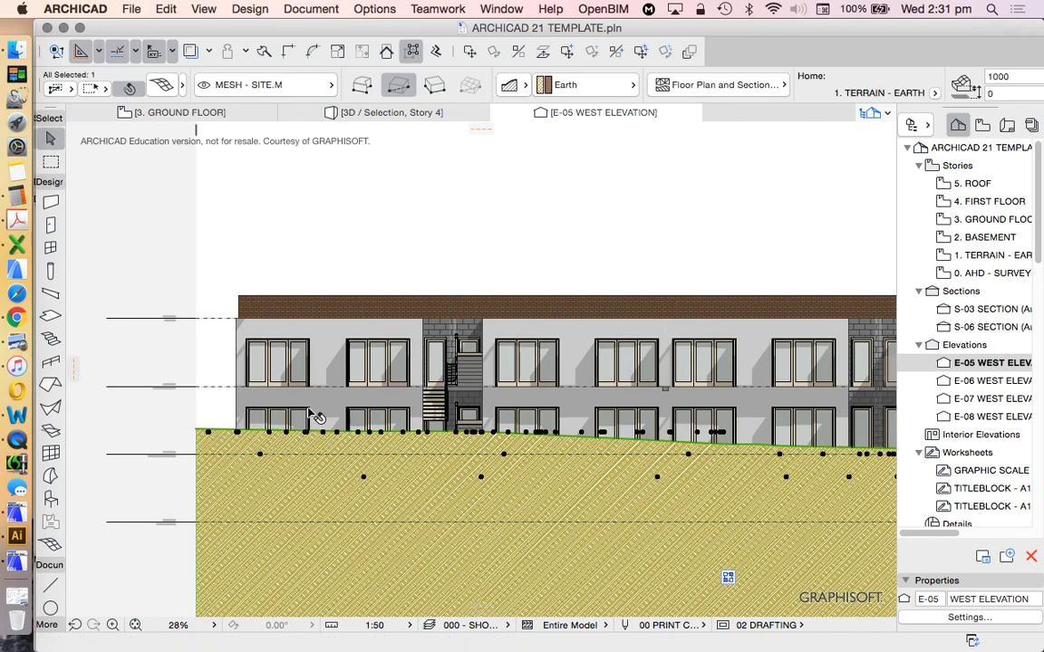
click(436, 231)
Step: Look over the full length of the west elevation and compare the ground profile with the lower windows
scroll(368, 258, down, 5)
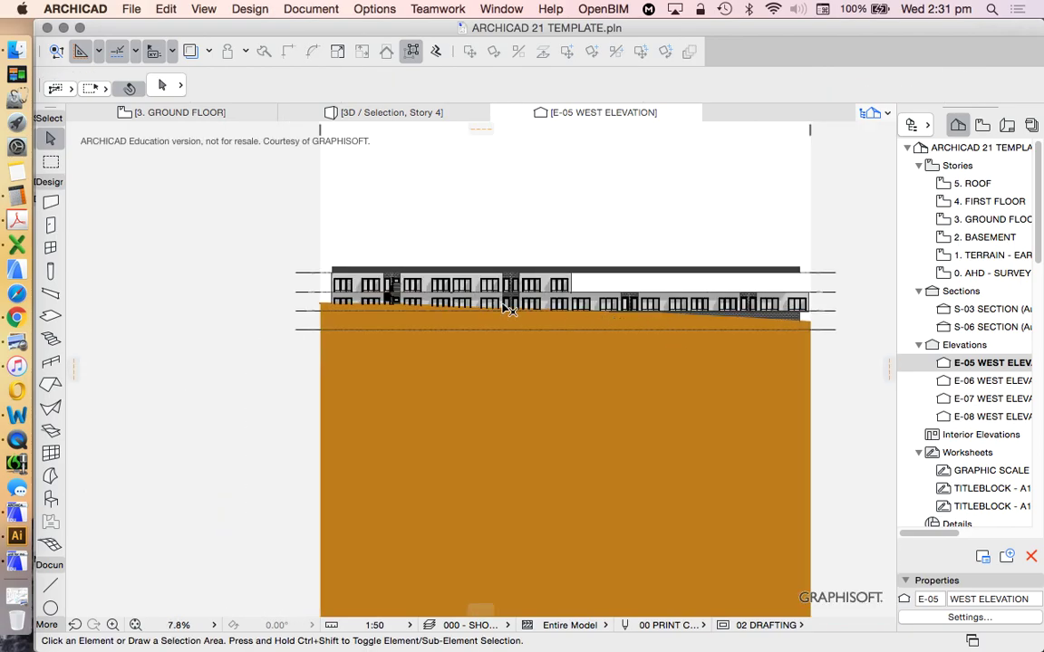
scroll(675, 326, up, 5)
scroll(357, 324, down, 3)
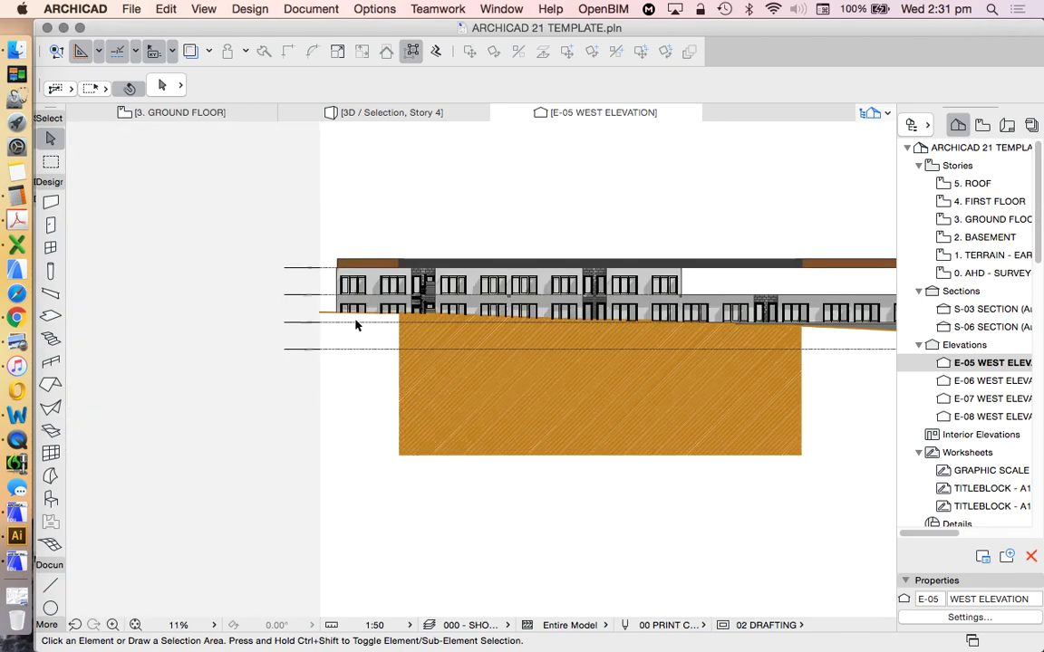
scroll(357, 324, up, 3)
scroll(430, 235, up, 1)
scroll(430, 235, up, 1)
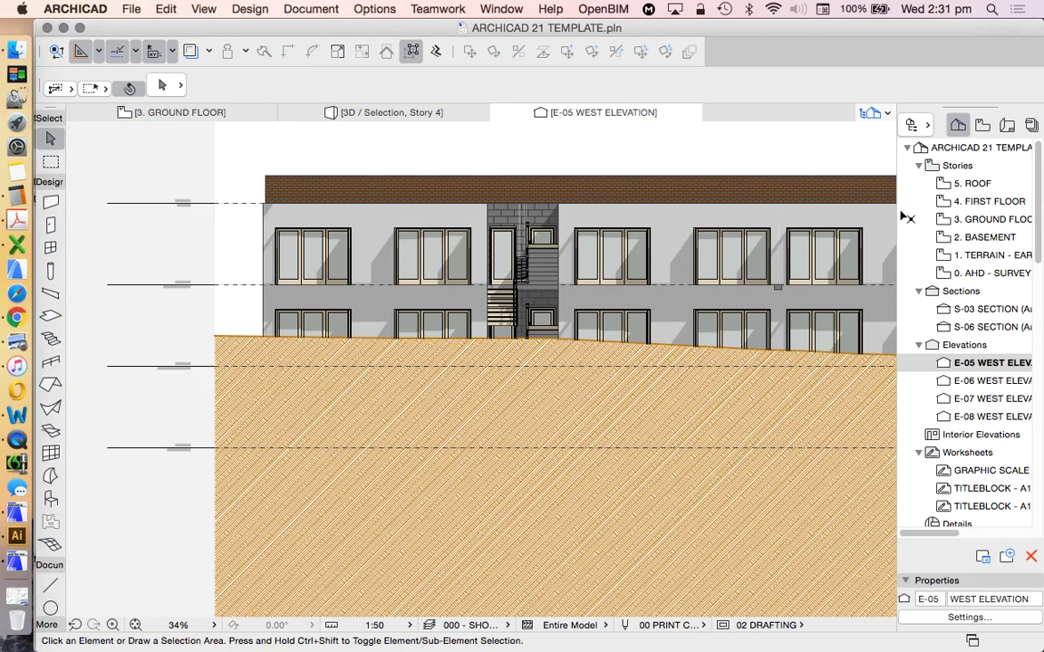
scroll(444, 312, down, 2)
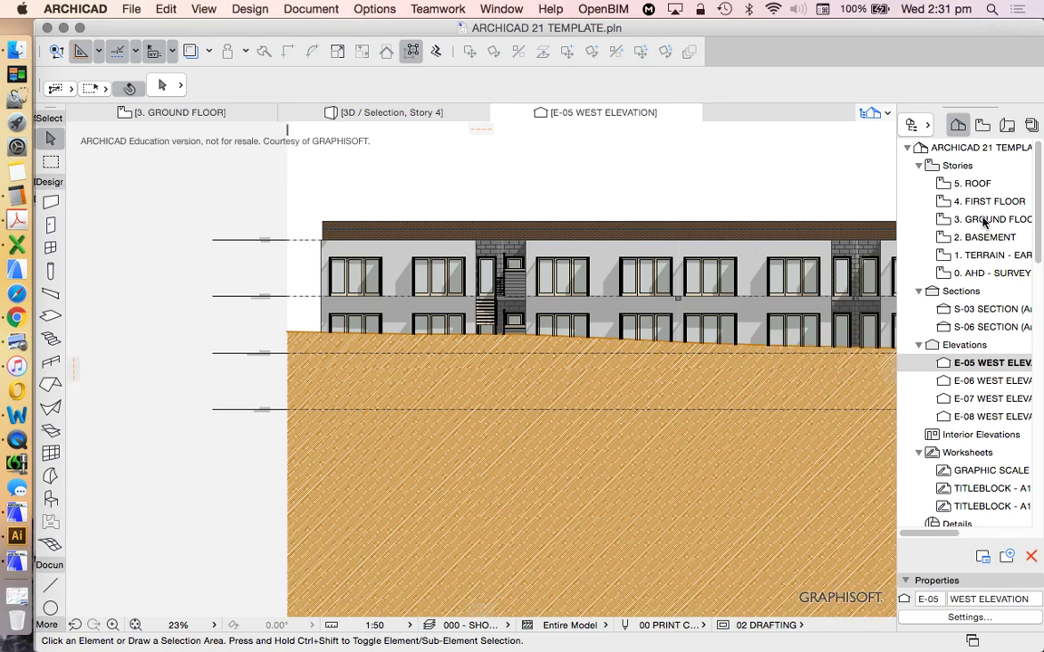
Step: Return to the GROUND FLOOR story and move the E-05 WEST ELEVATION line about 3950 mm perpendicularly towards the building
double_click(934, 220)
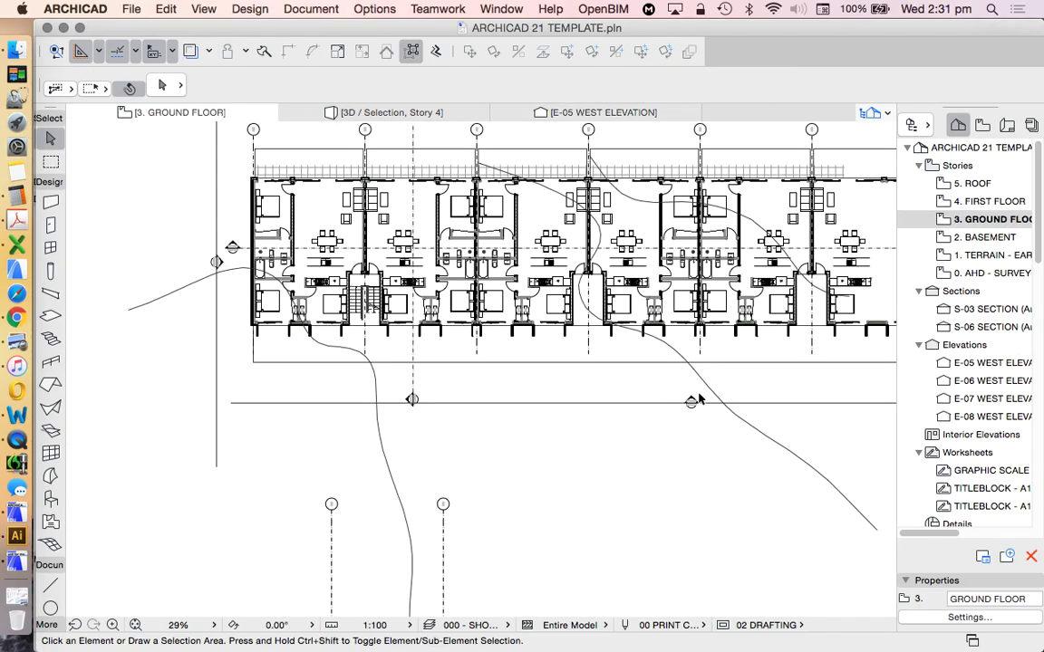
click(691, 399)
click(690, 400)
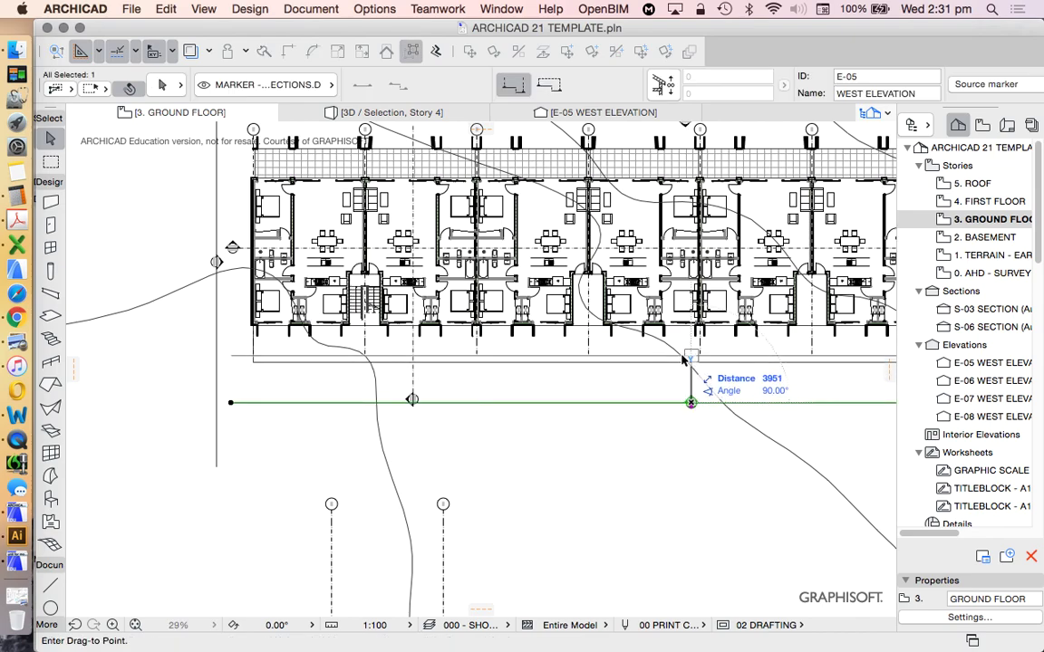
click(684, 357)
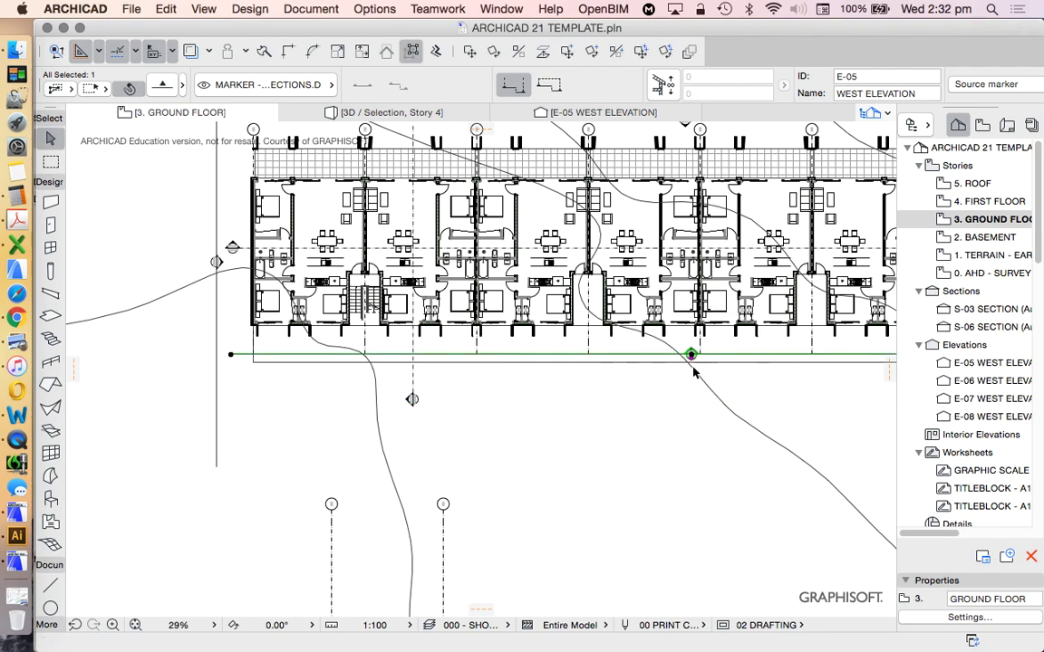
Step: Open the west elevation from its repositioned E-05 marker using the current view settings
scroll(695, 361, up, 6)
right_click(553, 404)
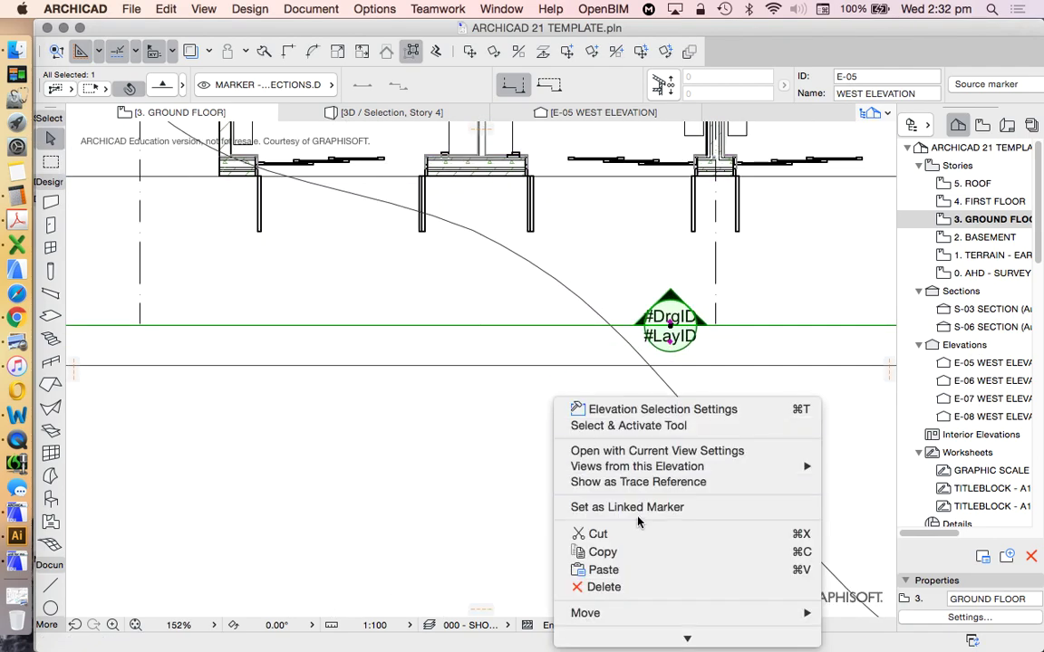
click(616, 450)
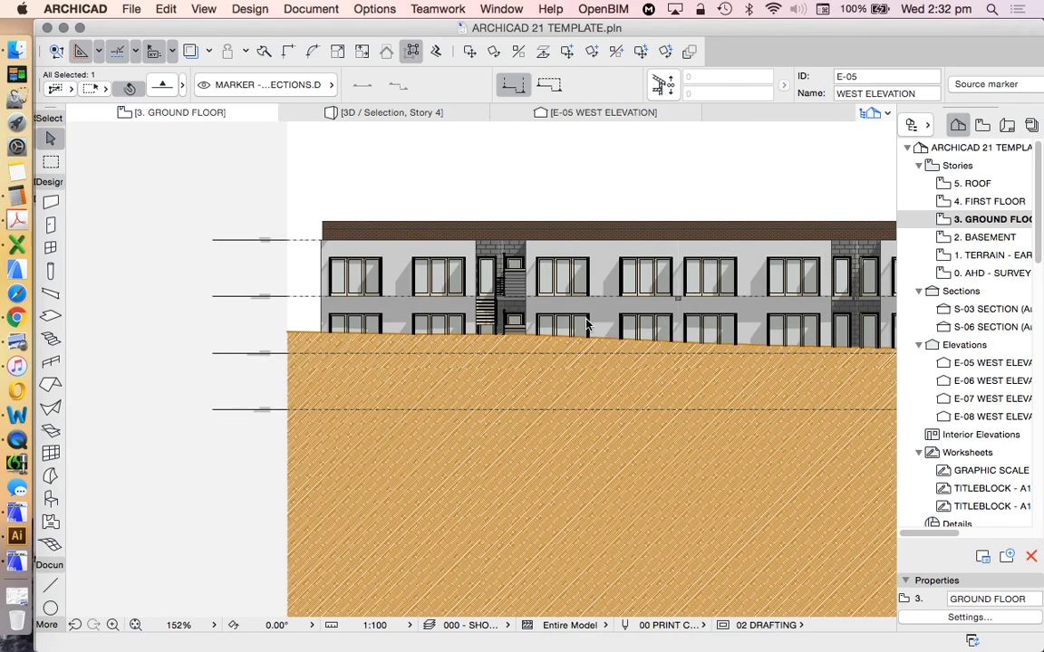
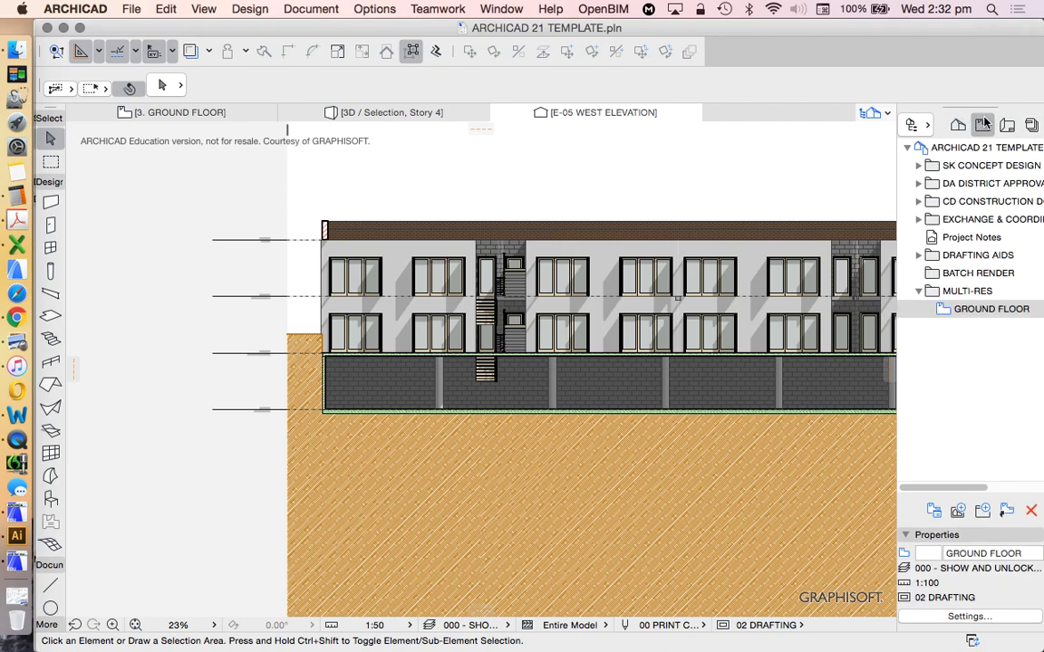
Step: Save the west elevation as a view in the View Map's MULTI-RES folder with 000 - SHOW AND UNLOCK ALL at 1:50
right_click(974, 293)
key(Escape)
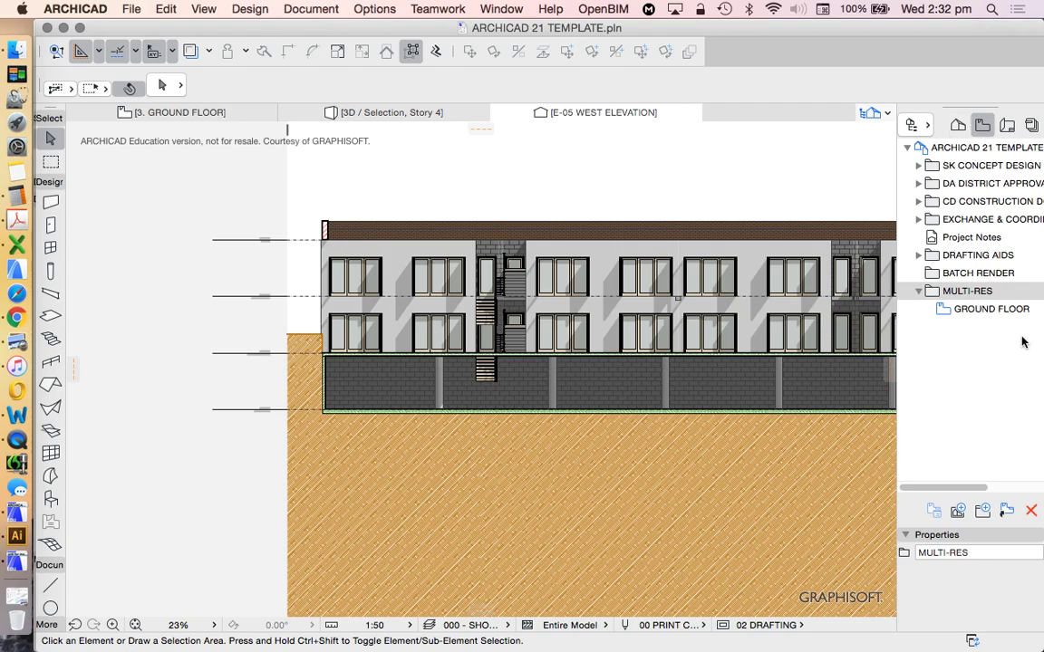
right_click(980, 294)
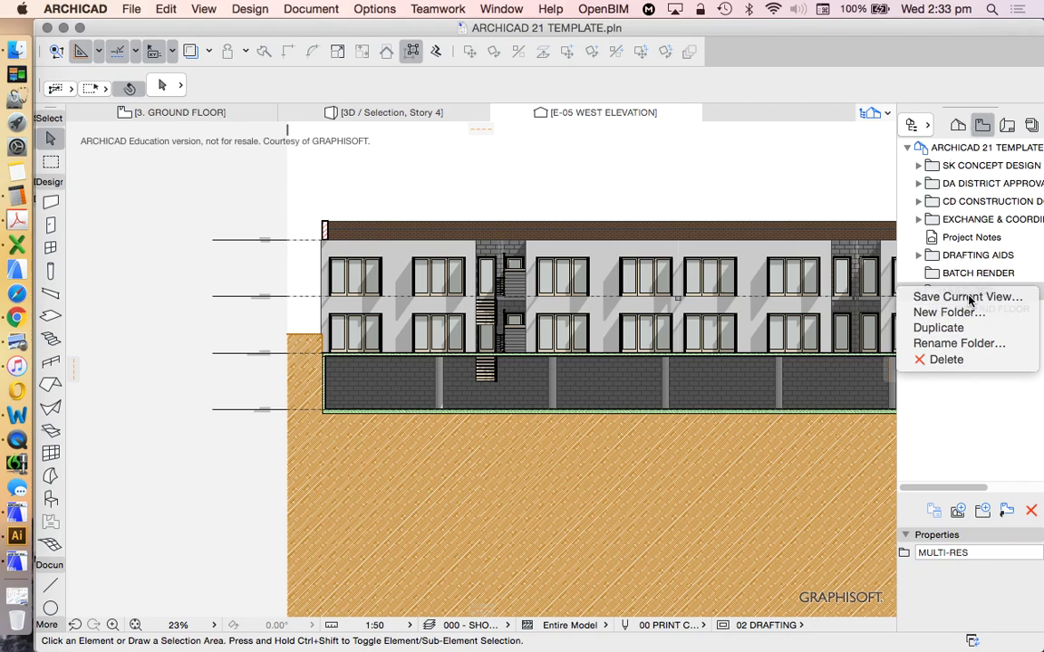
click(967, 297)
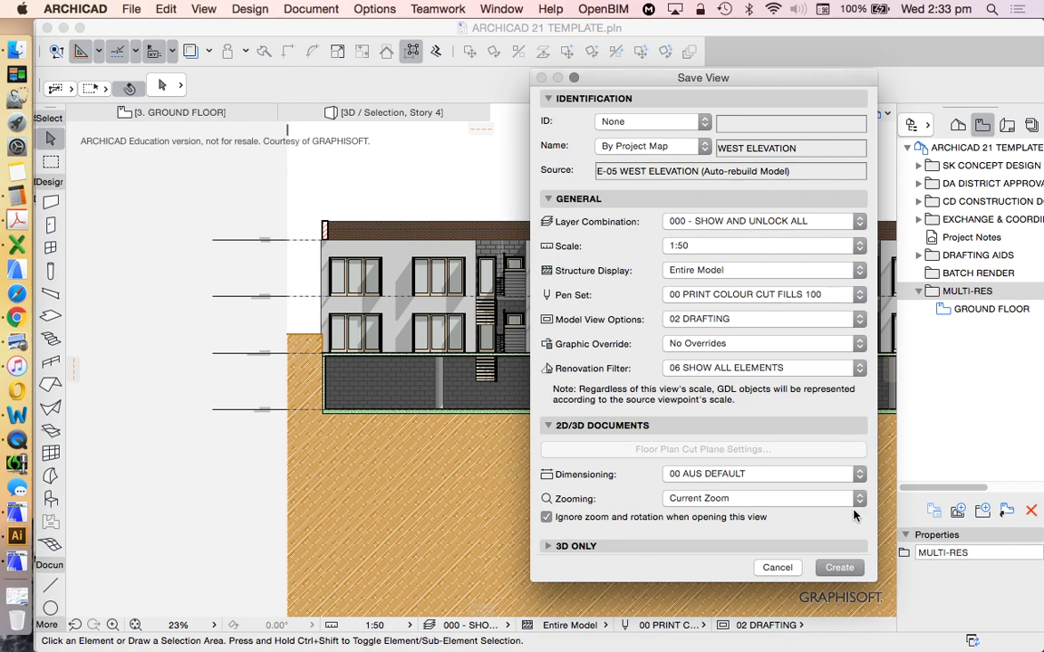
click(839, 568)
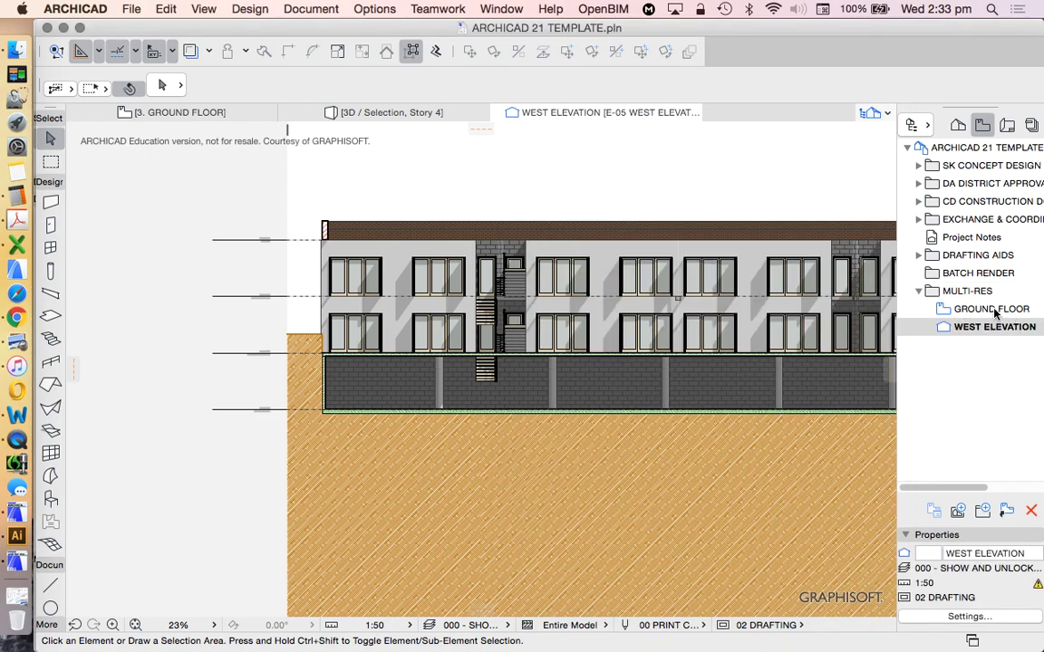
Step: Return to the GROUND FLOOR story from the Project Map and bring the section markers around the apartments into view
click(958, 124)
double_click(943, 219)
click(670, 326)
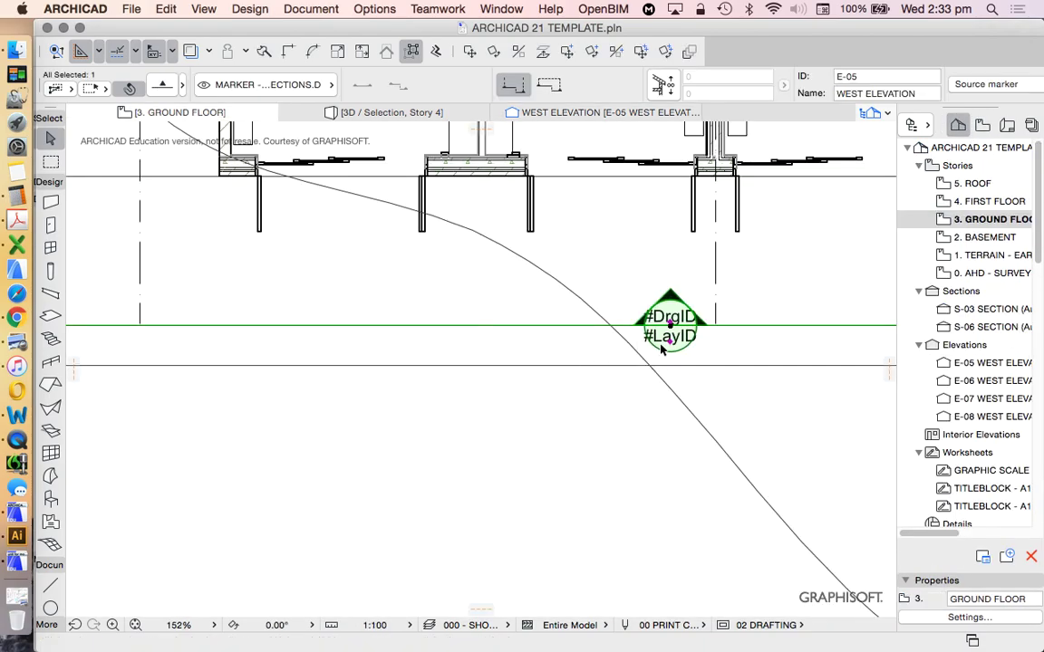
scroll(596, 384, down, 3)
scroll(530, 368, up, 2)
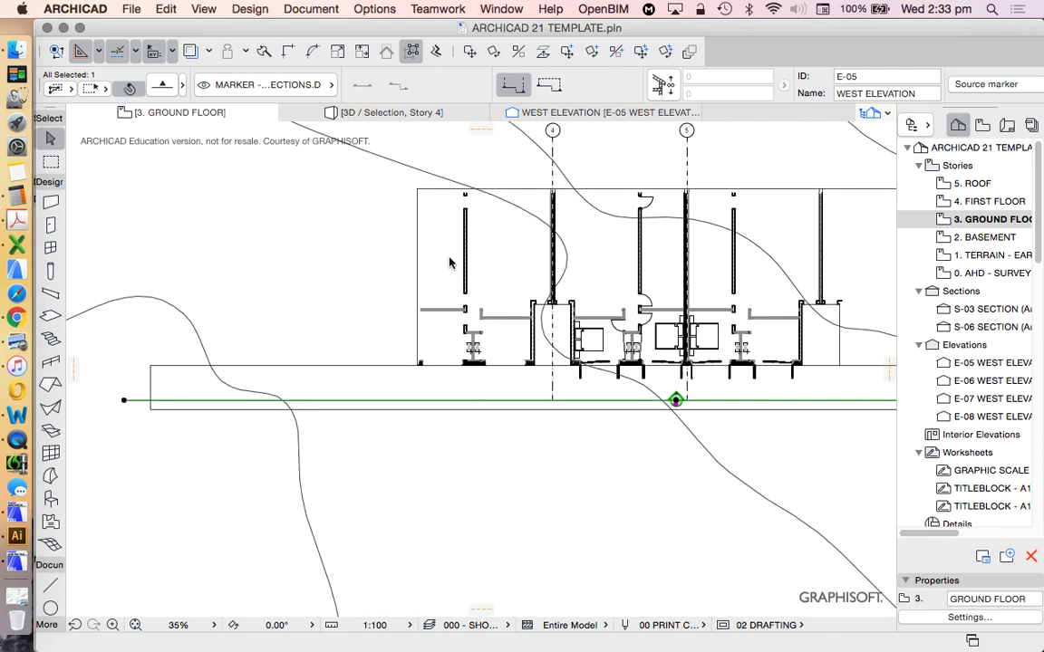
click(129, 272)
right_click(128, 217)
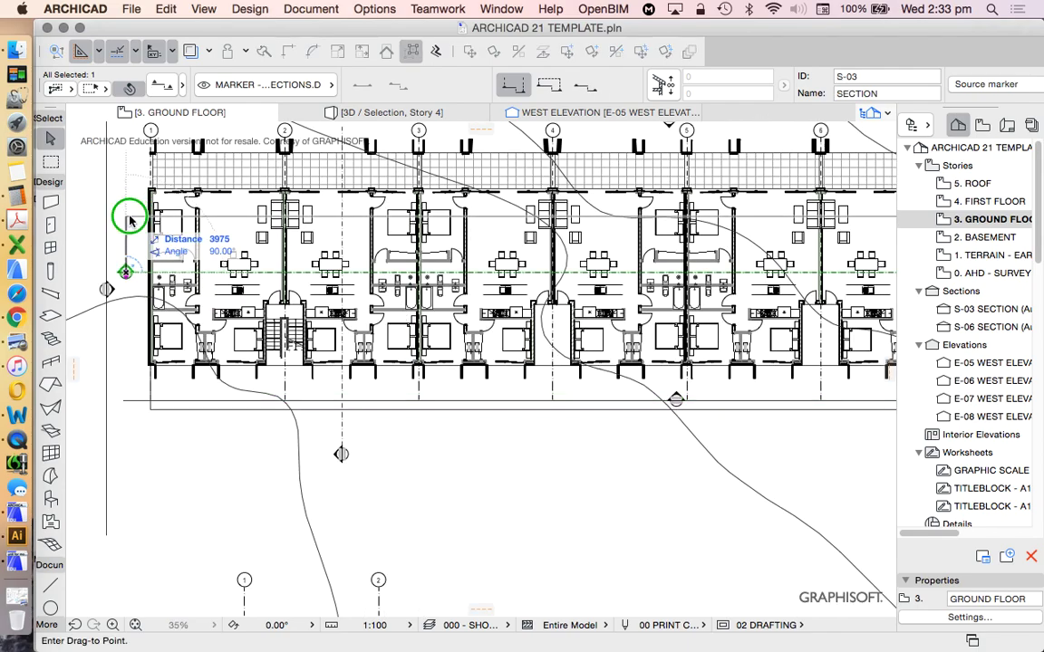
key(Escape)
key(Escape)
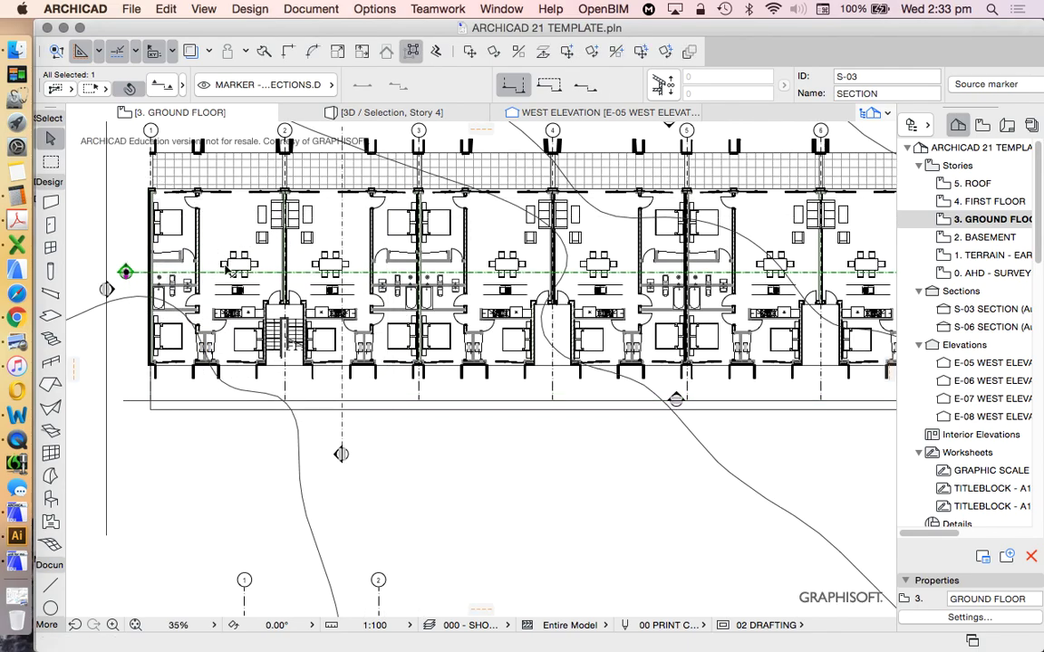
Step: Open the S-06 section from its marker on the ground floor plan using the current view settings
scroll(344, 341, down, 2)
scroll(380, 408, up, 2)
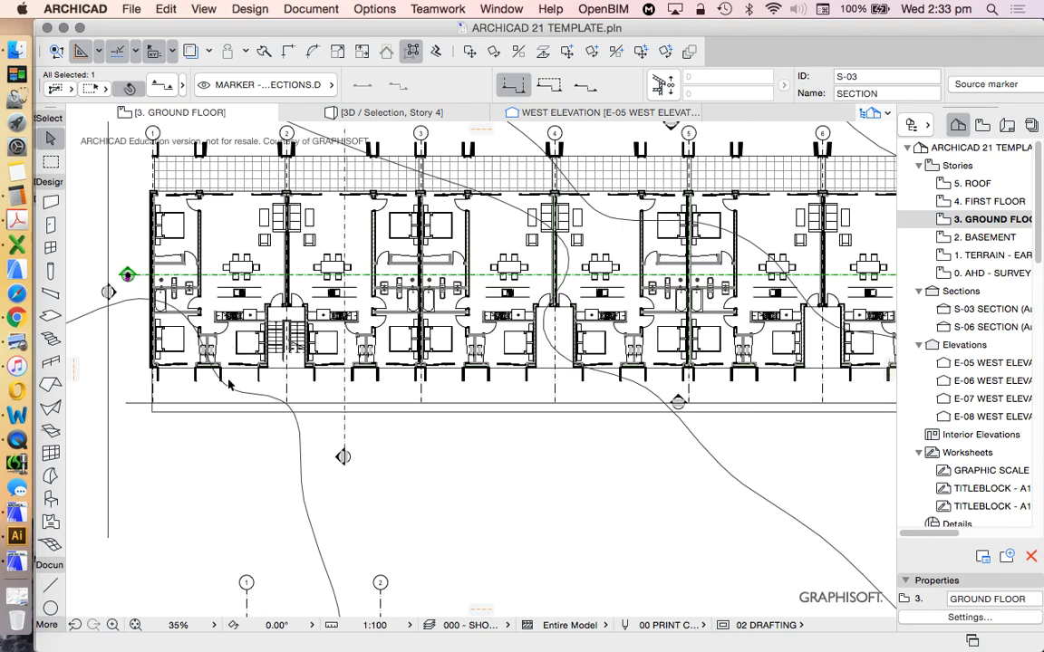
click(345, 456)
right_click(224, 447)
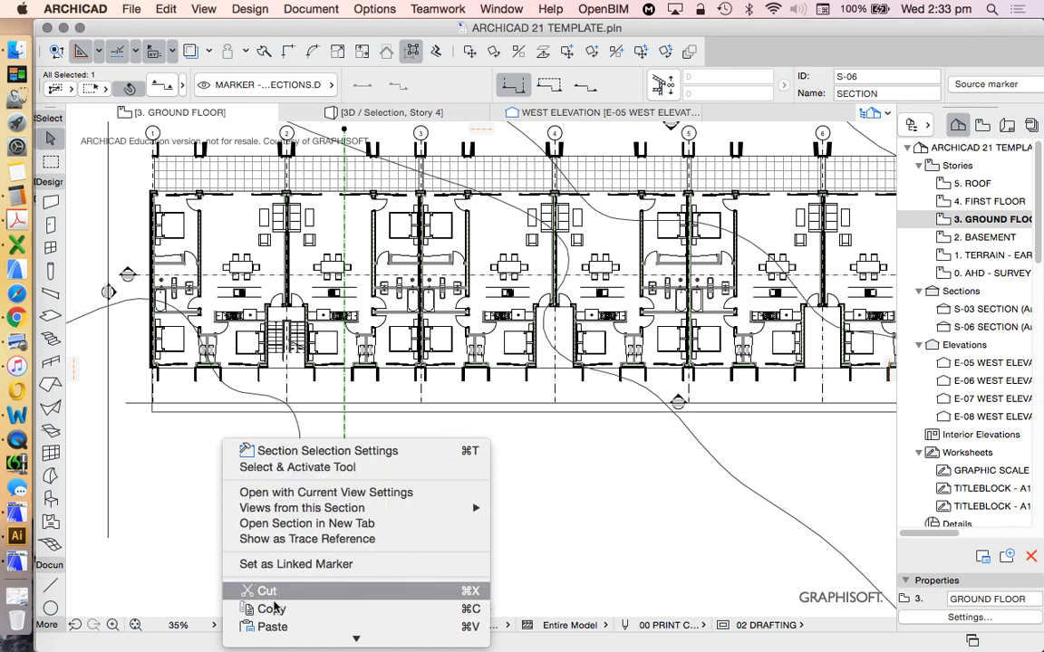
click(294, 494)
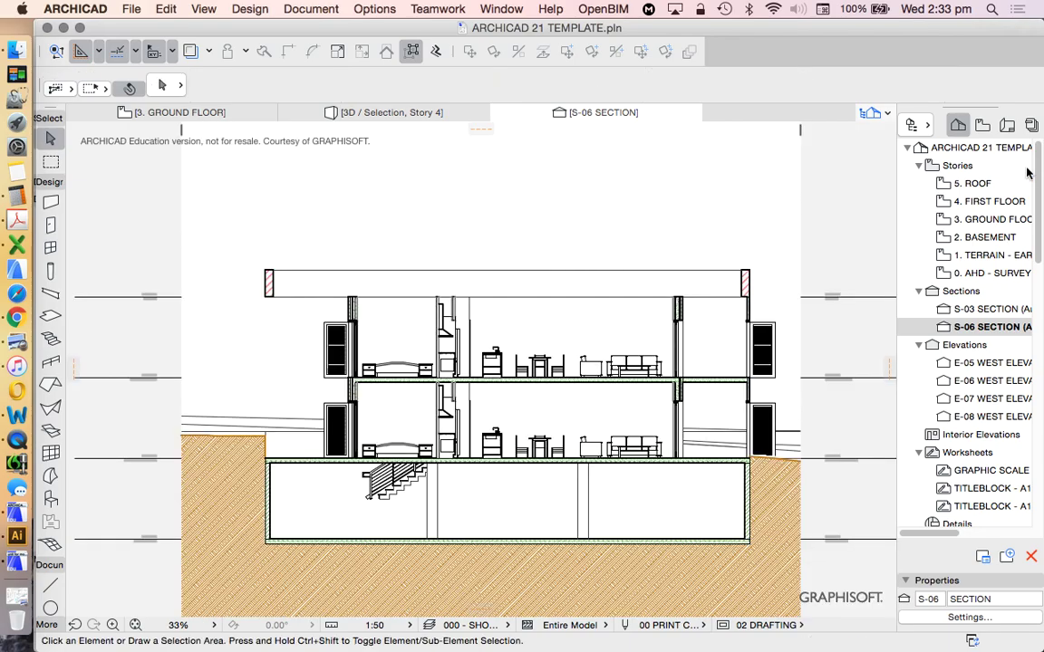
Step: Save the S-06 section as a view in the MULTI-RES folder with 000 - SHOW AND UNLOCK ALL at 1:50
click(982, 125)
right_click(942, 291)
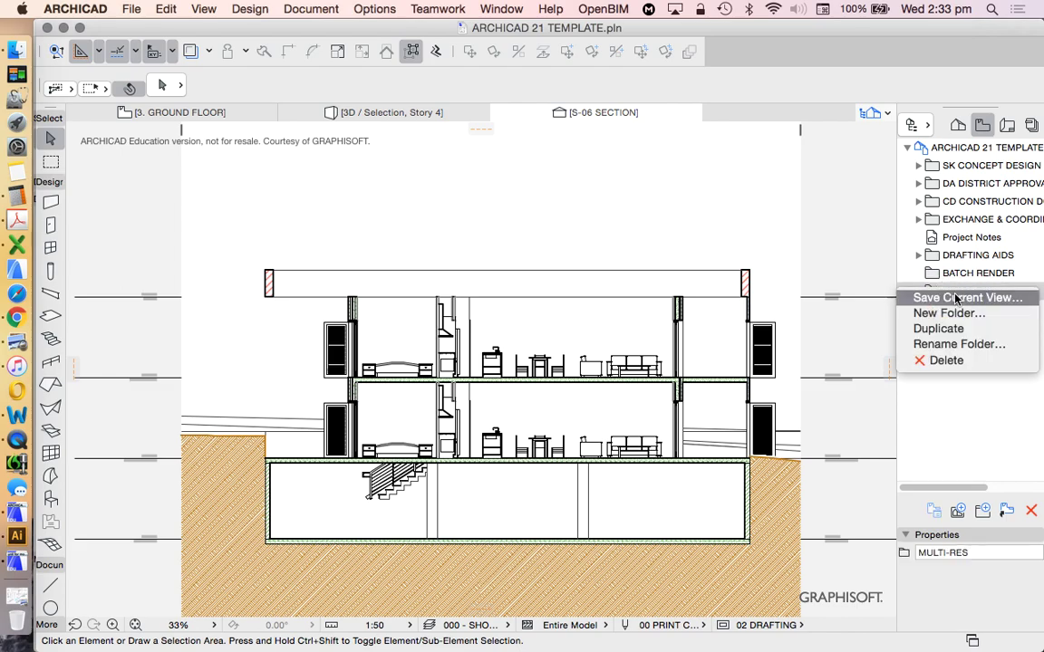
click(956, 297)
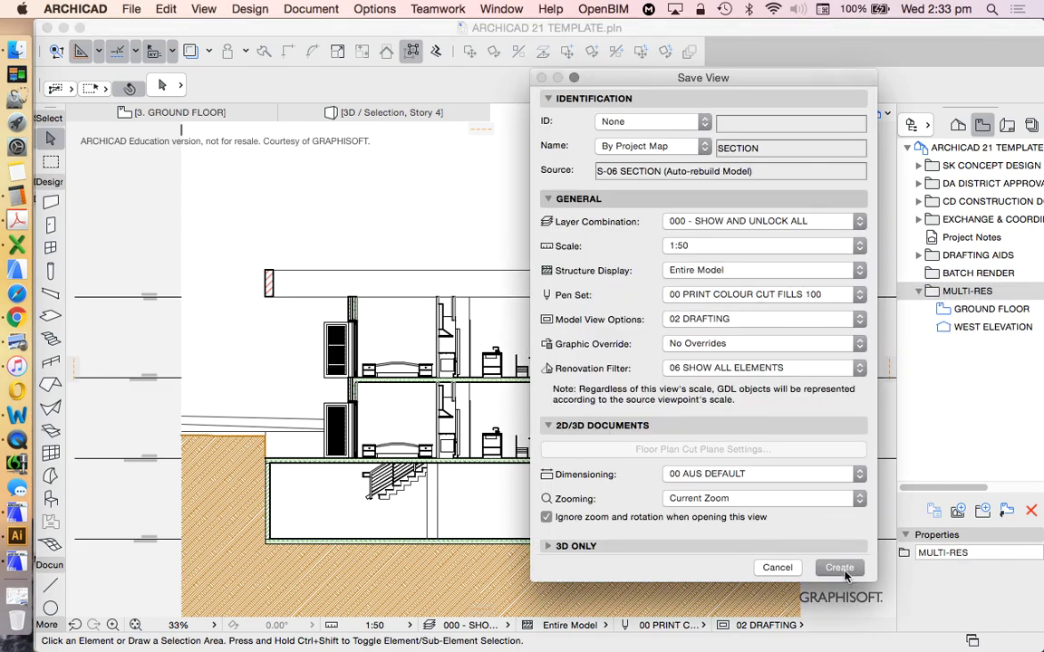
click(843, 570)
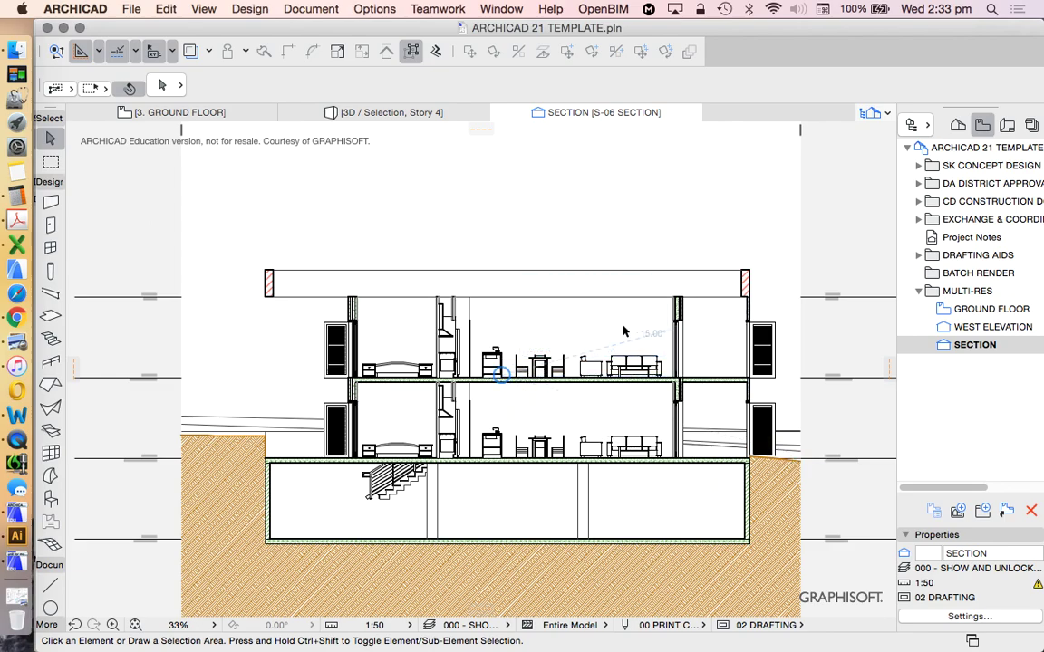
Step: Show the project's Layout Book and look over the S-06 section's apartment floors and basement
scroll(770, 304, down, 3)
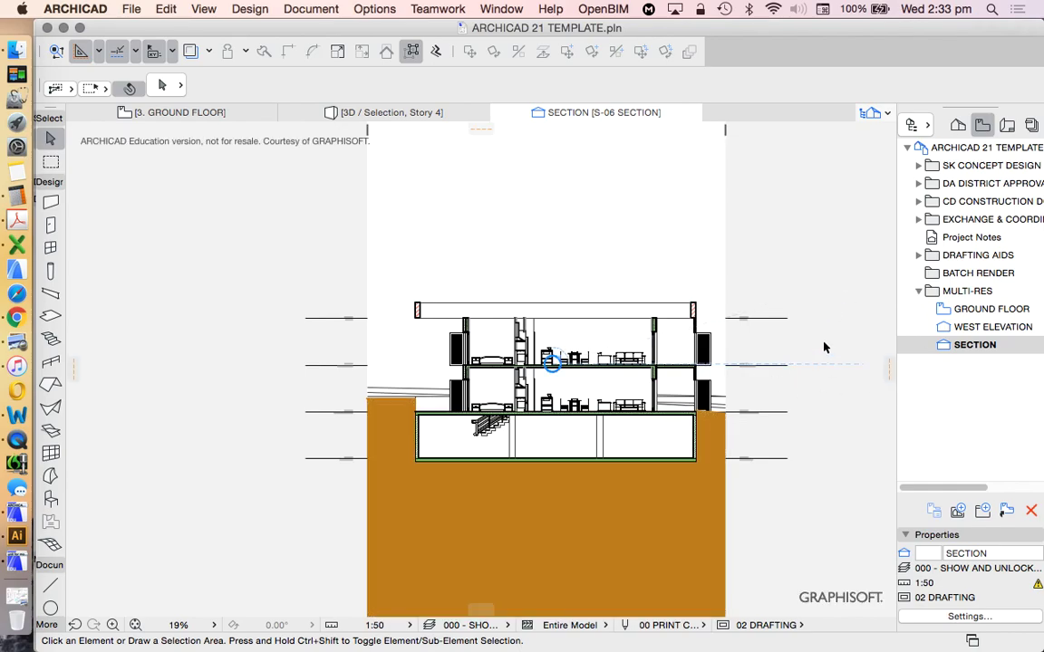
scroll(816, 349, up, 1)
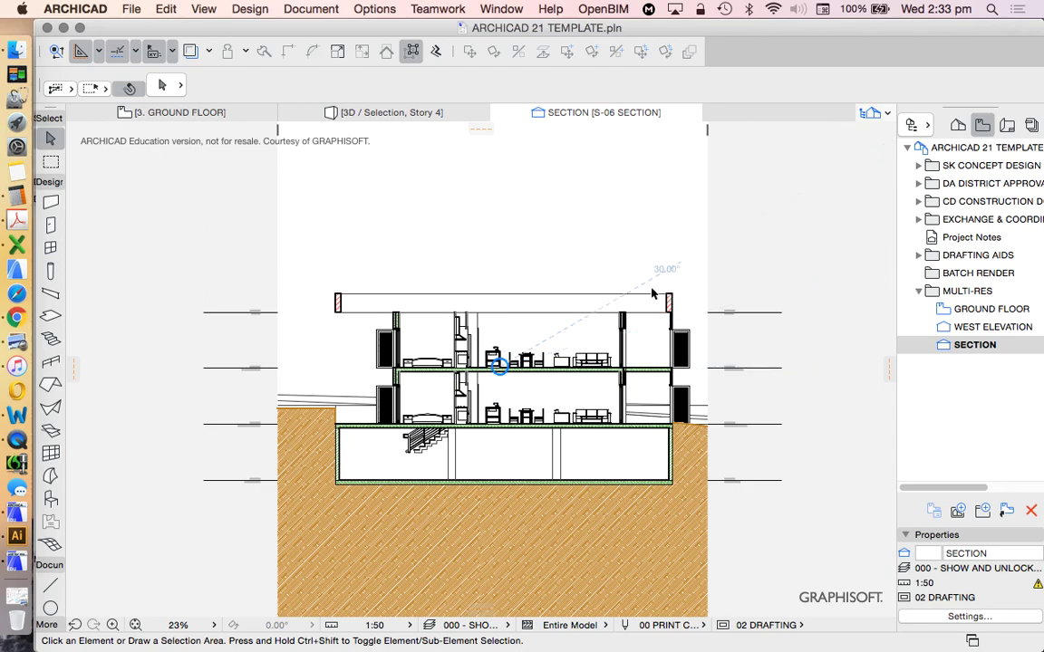
click(1007, 125)
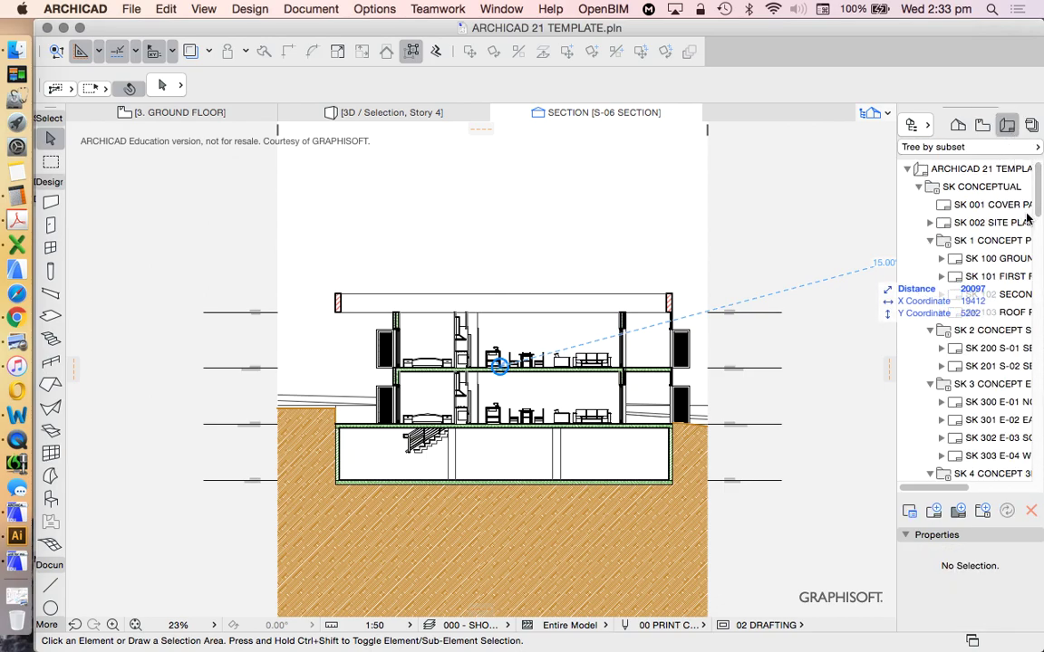
drag(1038, 192, 1039, 166)
scroll(624, 436, up, 5)
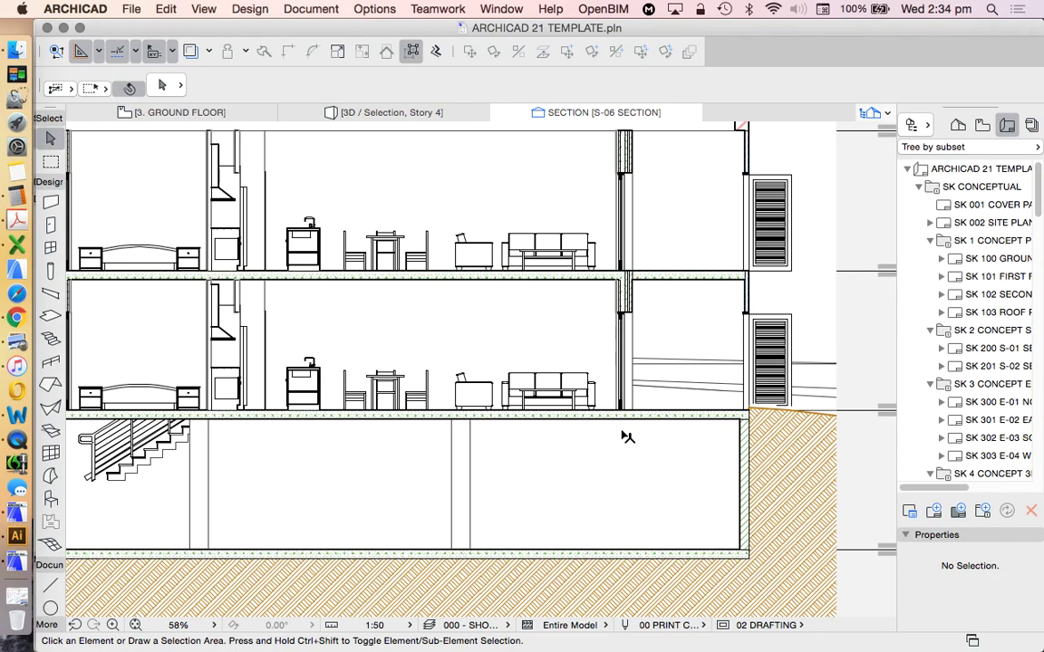
scroll(700, 306, down, 4)
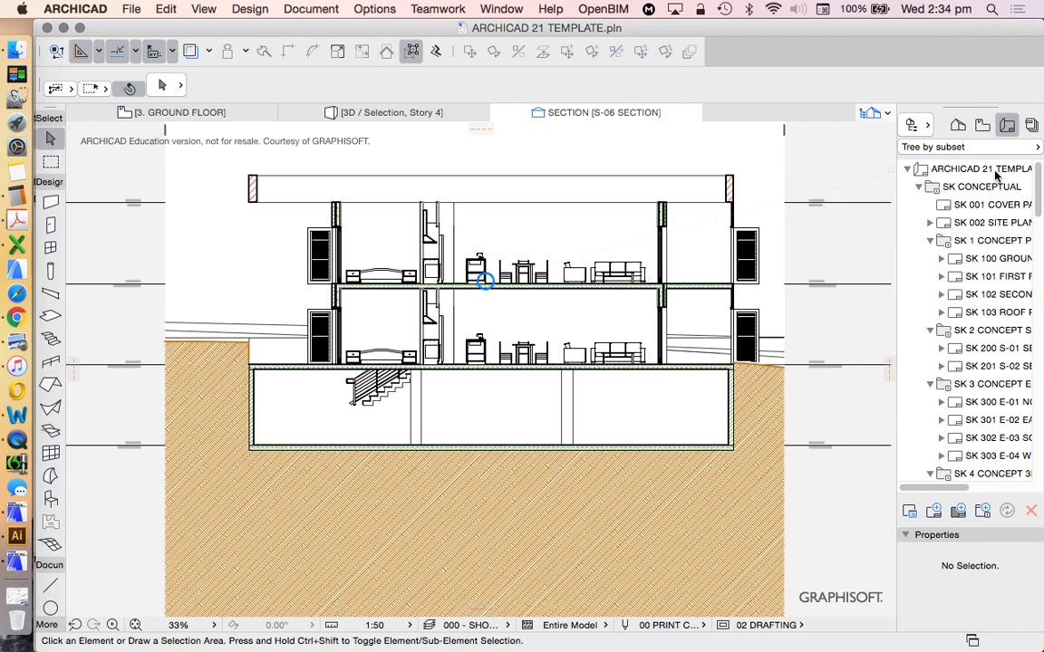
Step: Check the saved MULTI-RES views in the View Map and collapse the Layout Book's conceptual, district approval and construction document subsets
click(982, 125)
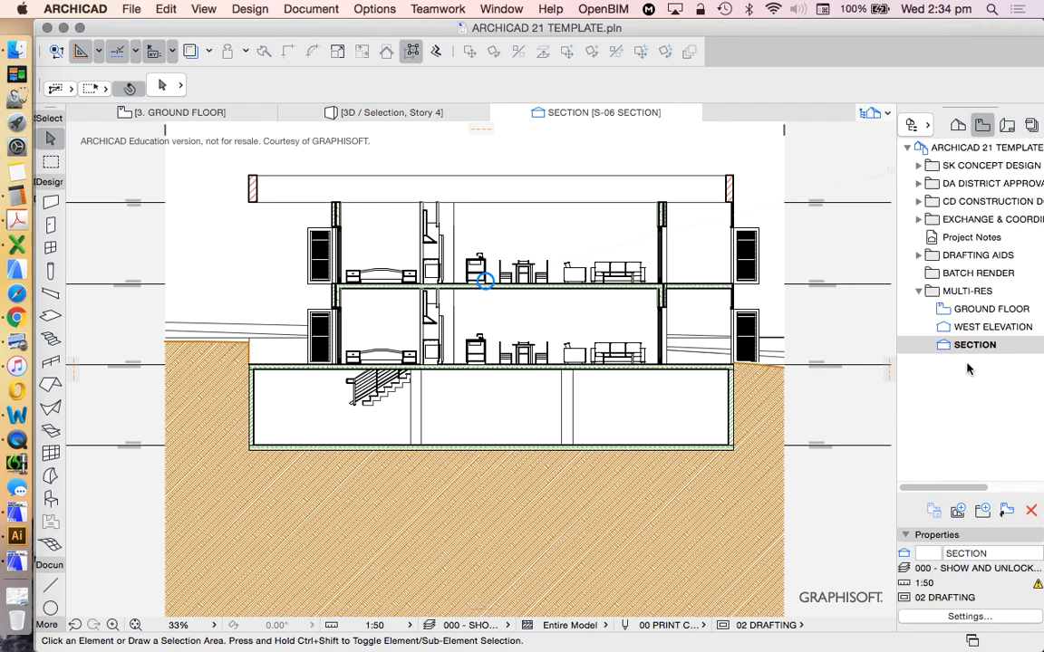
click(1008, 126)
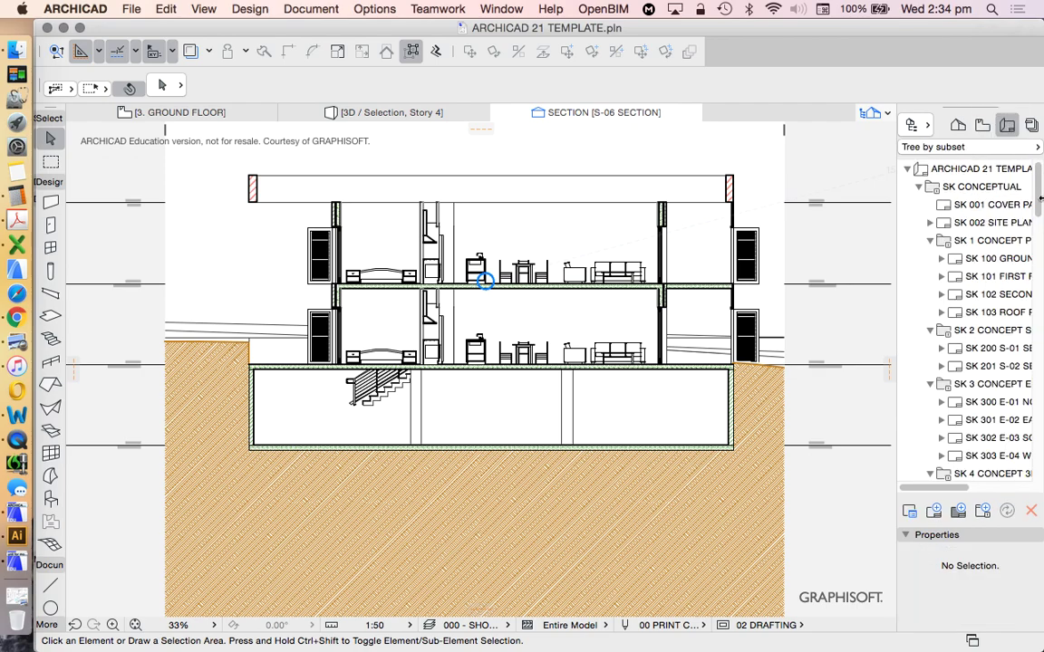
click(919, 187)
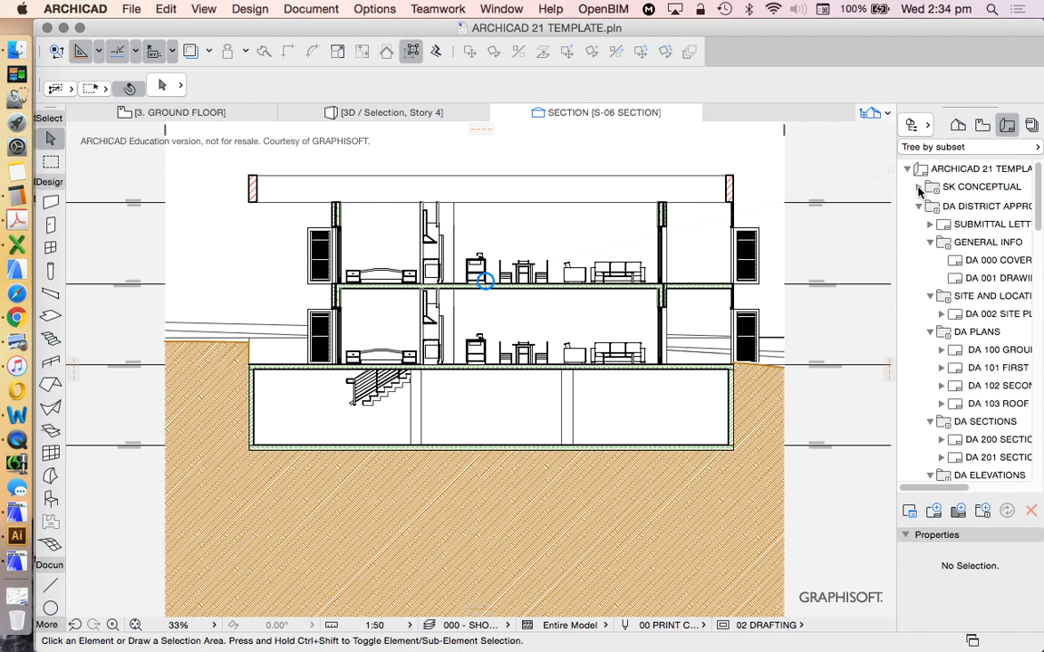
click(919, 205)
click(919, 222)
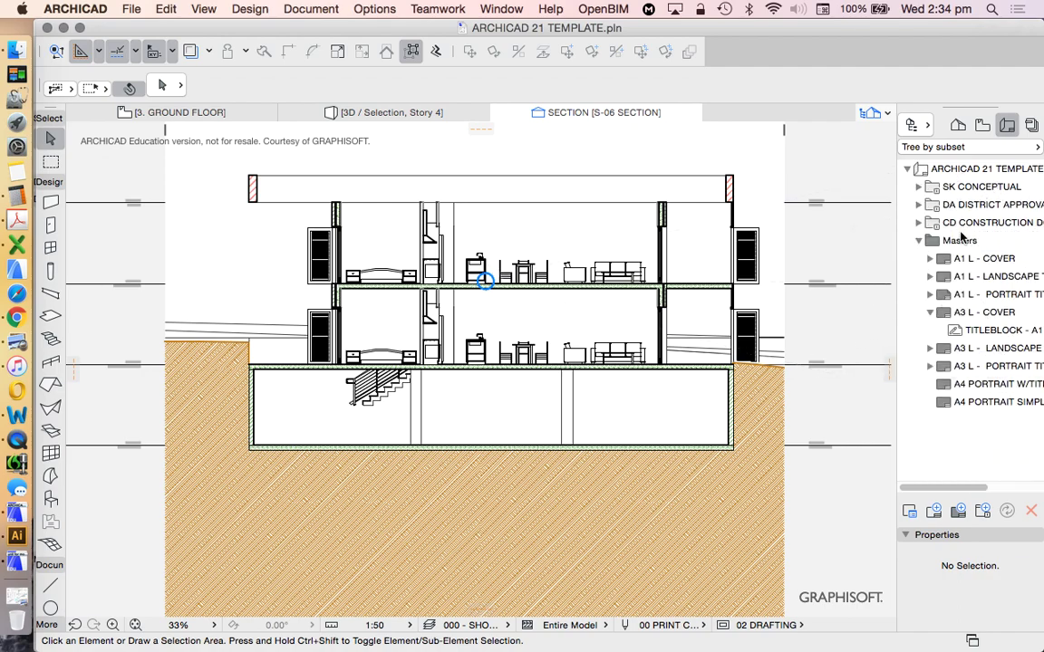
Step: Create a new Layout Book subset named MULTI-RES with automatic ID assignment
click(984, 512)
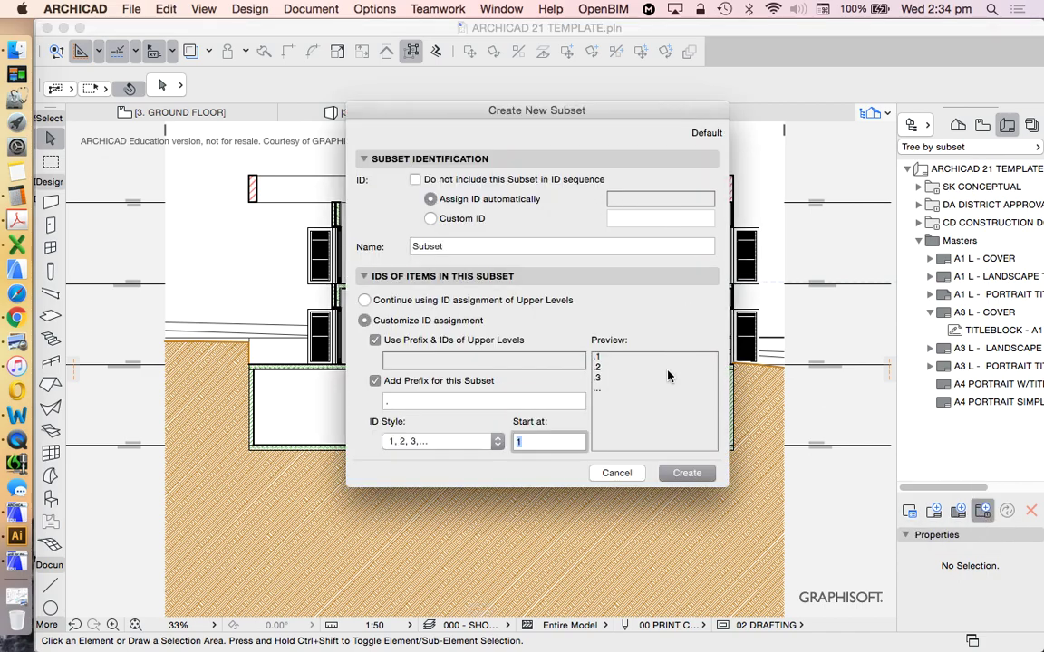
click(466, 246)
key(super+a)
text(M)
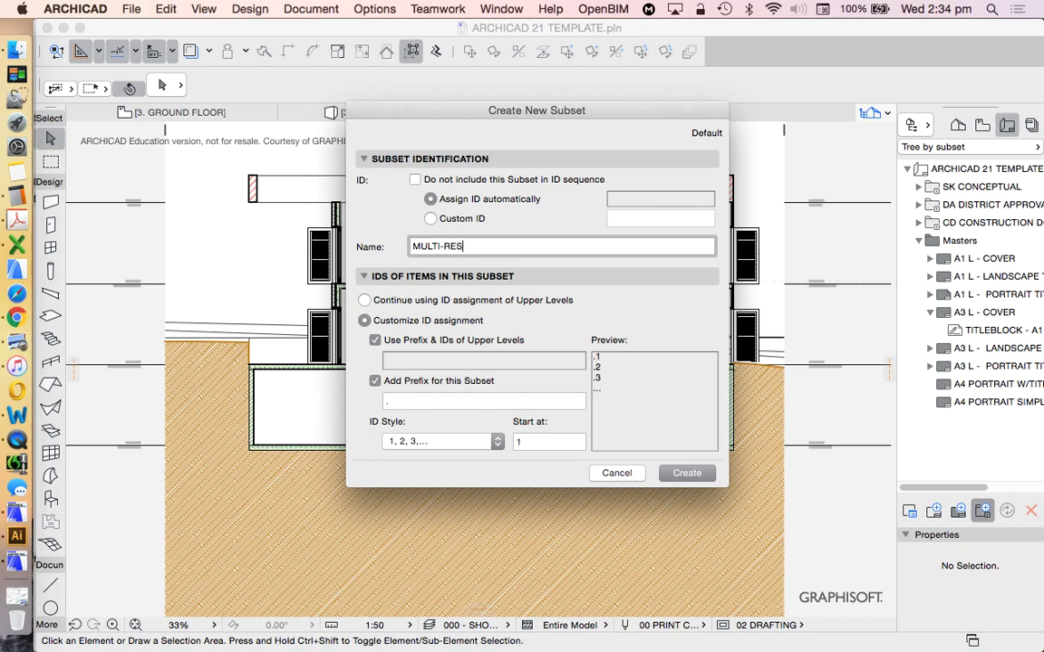
key(Return)
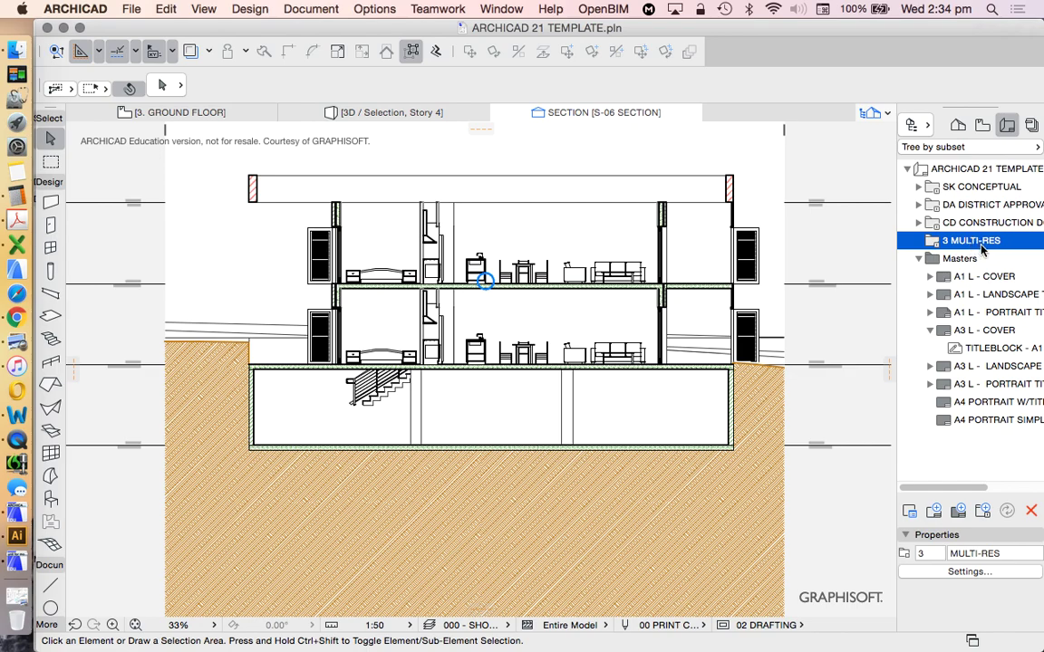
Step: Create a layout named FLOOR PLAN in the MULTI-RES subset using the A3 L - LANDSCAPE TITLEBLOCK master
click(985, 366)
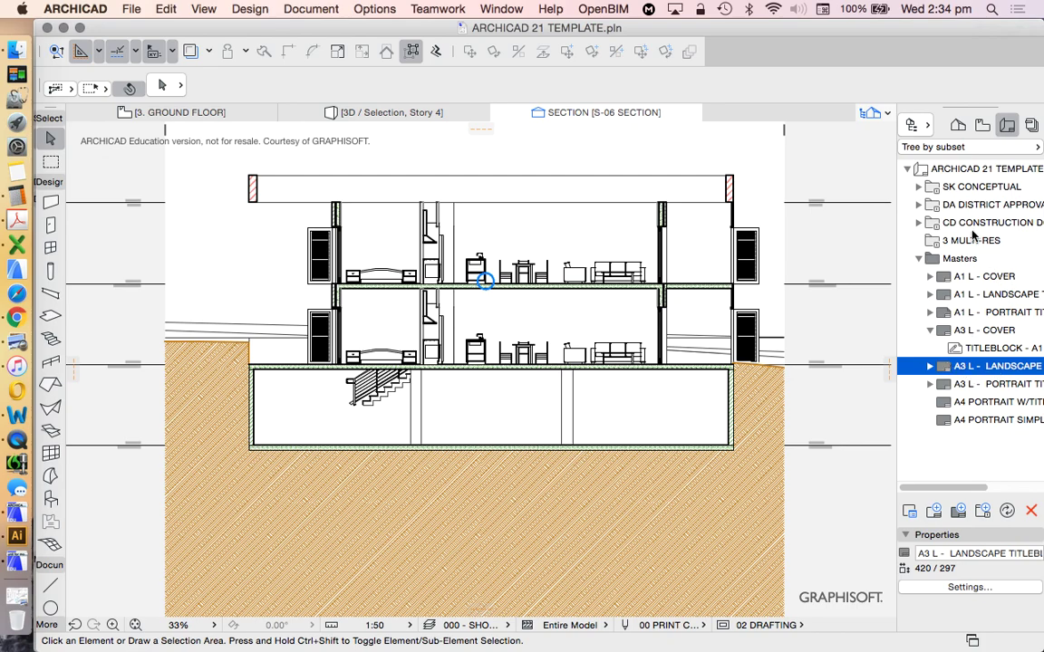
right_click(977, 241)
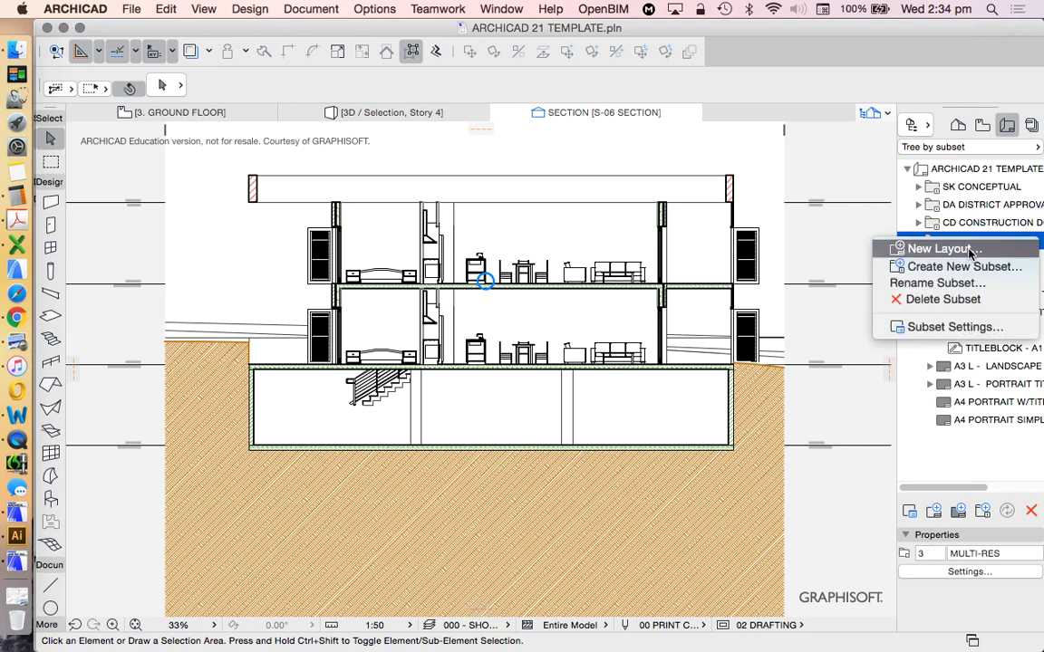
click(939, 248)
click(573, 308)
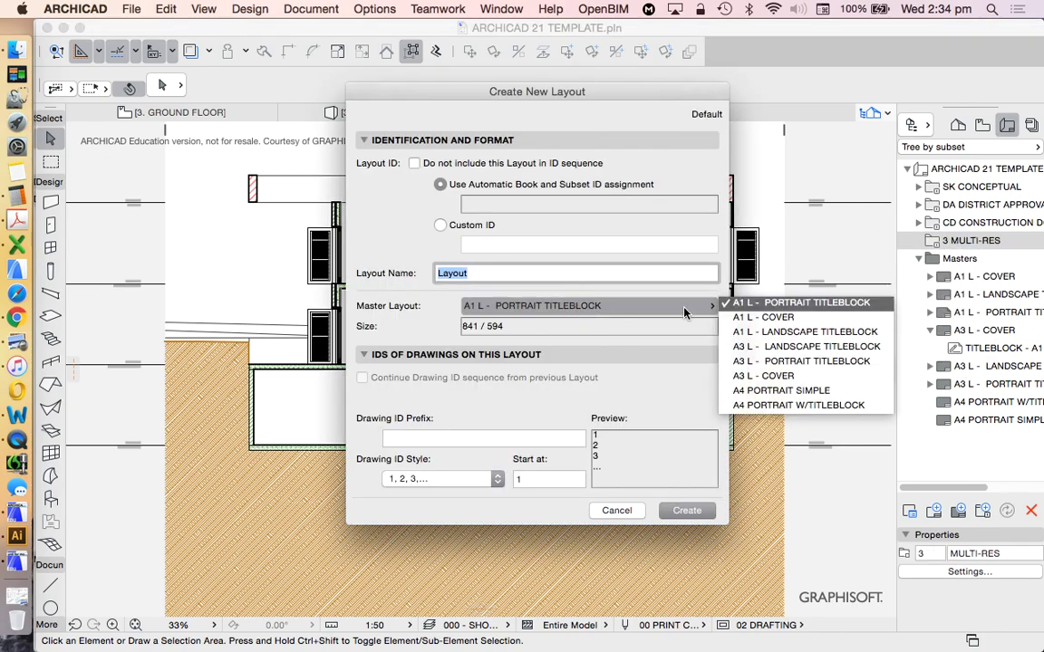
click(805, 349)
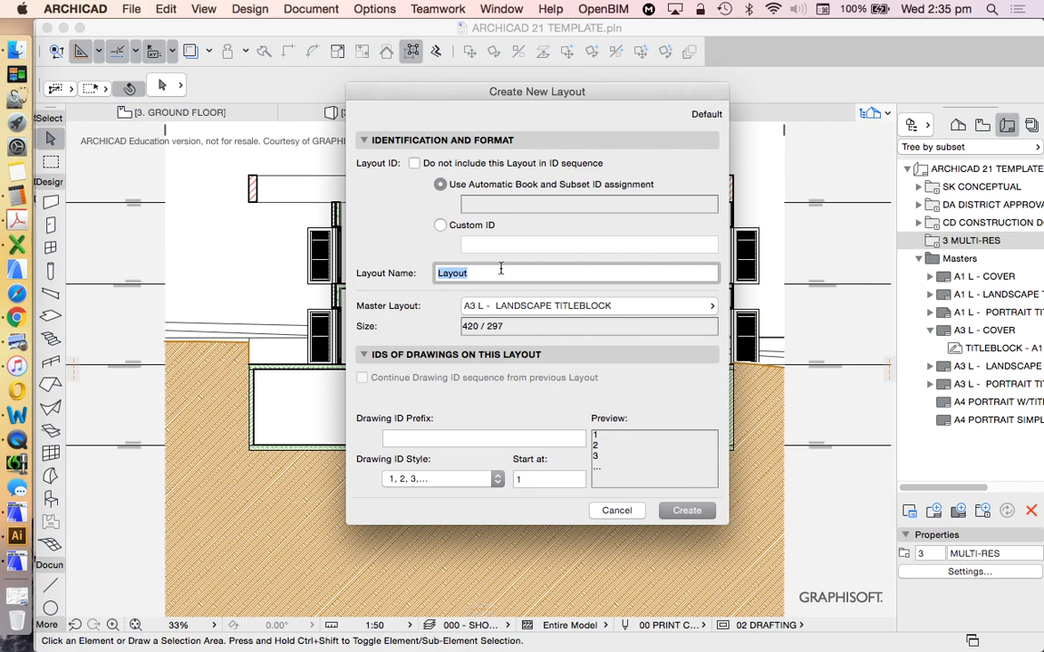
text(FLOOR PLAN)
key(Return)
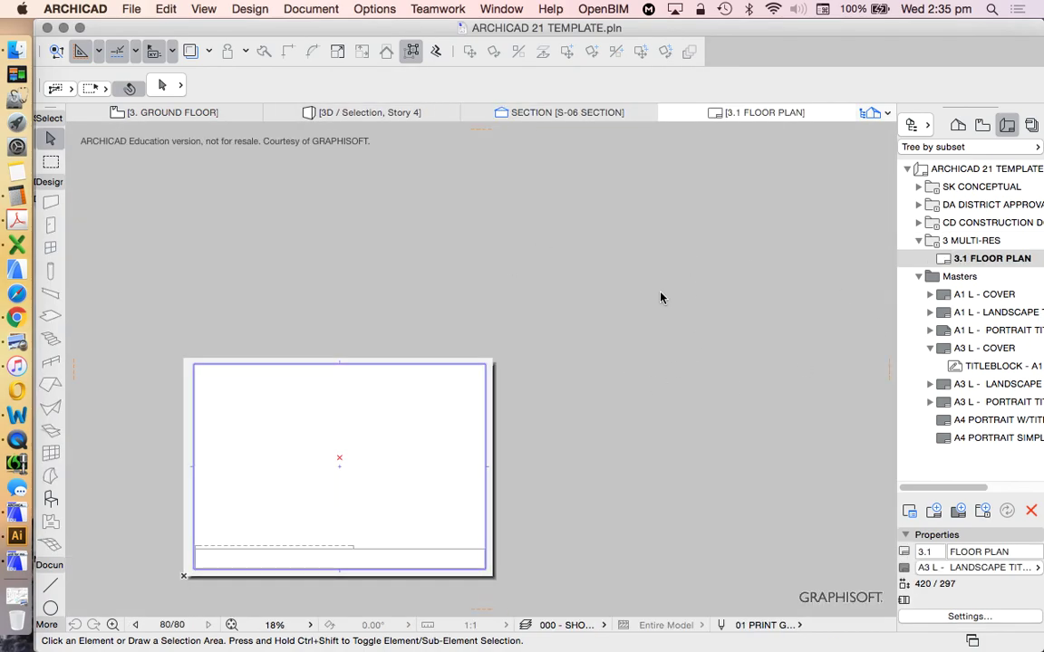
Step: Rename the new FLOOR PLAN layout so its ID is blank and only the name remains
scroll(182, 569, up, 5)
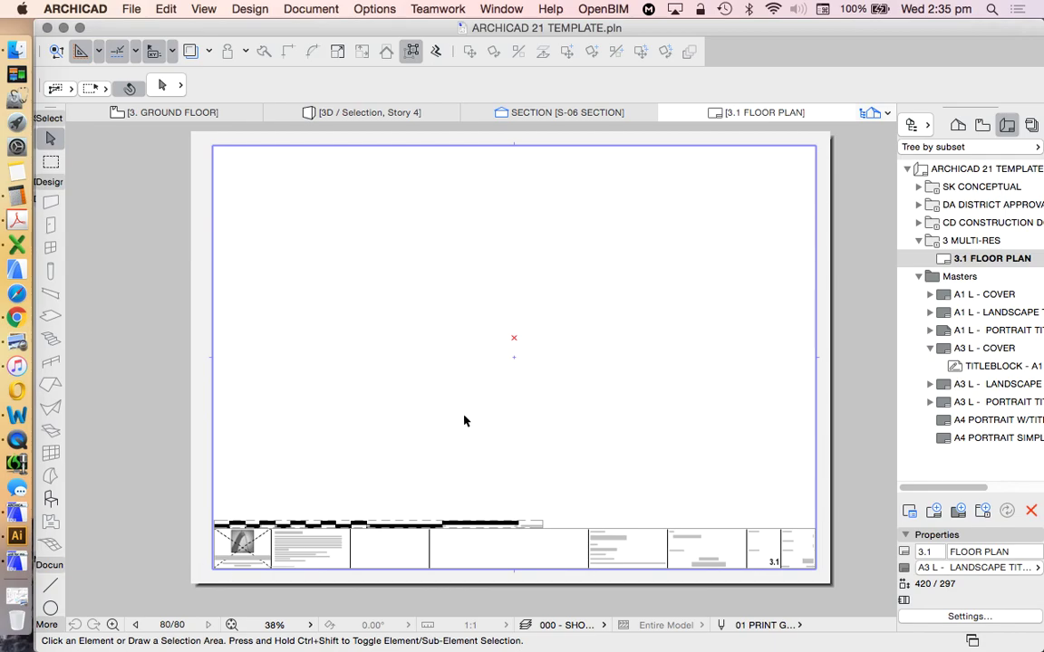
scroll(487, 352, down, 2)
right_click(874, 254)
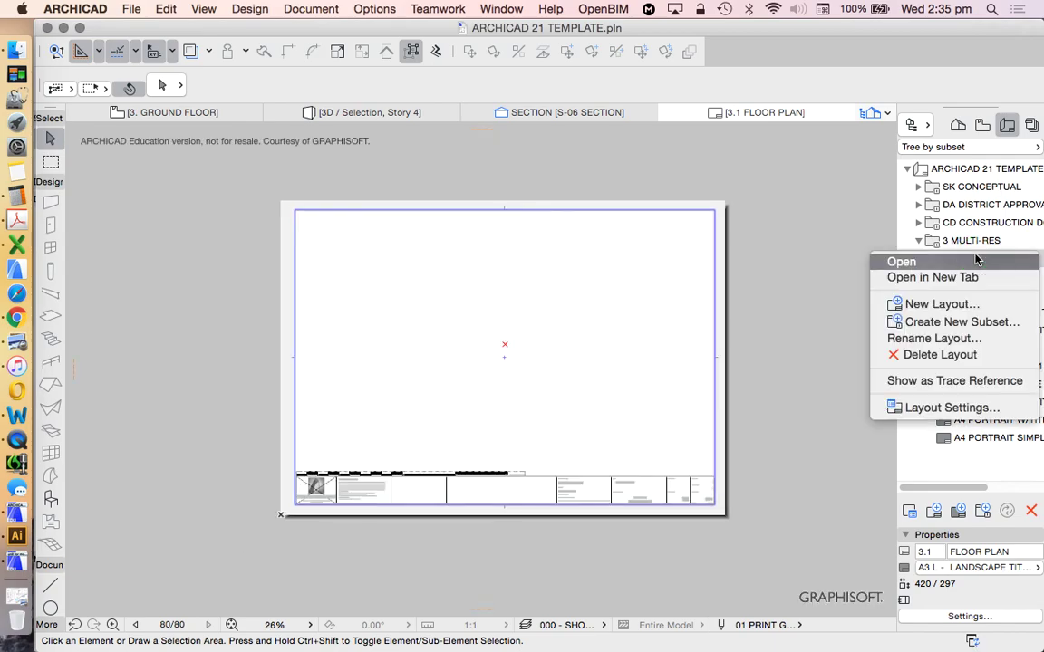
click(934, 338)
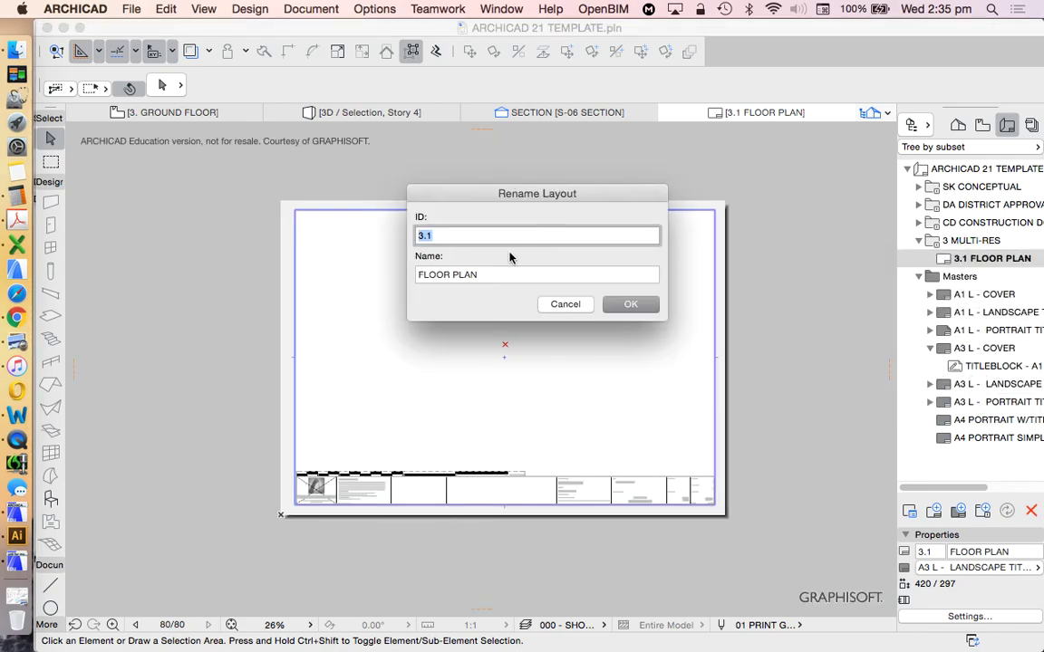
key(BackSpace)
click(631, 304)
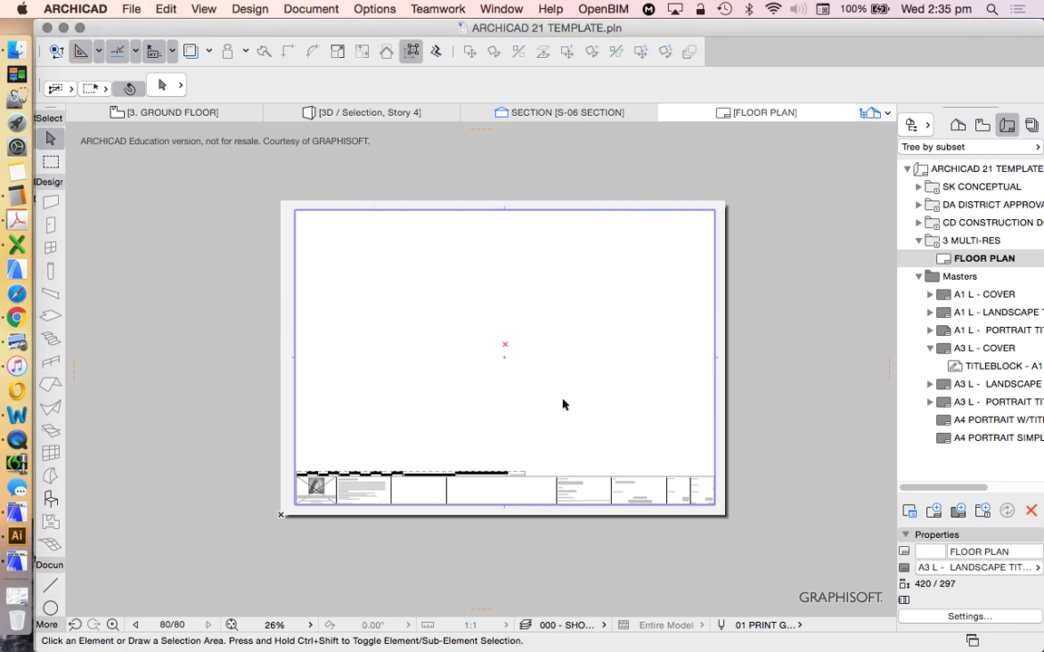
Step: Examine the title block on the FLOOR PLAN layout, from the logo placeholder to the project and drawing title fields
scroll(453, 517, up, 5)
scroll(200, 482, up, 5)
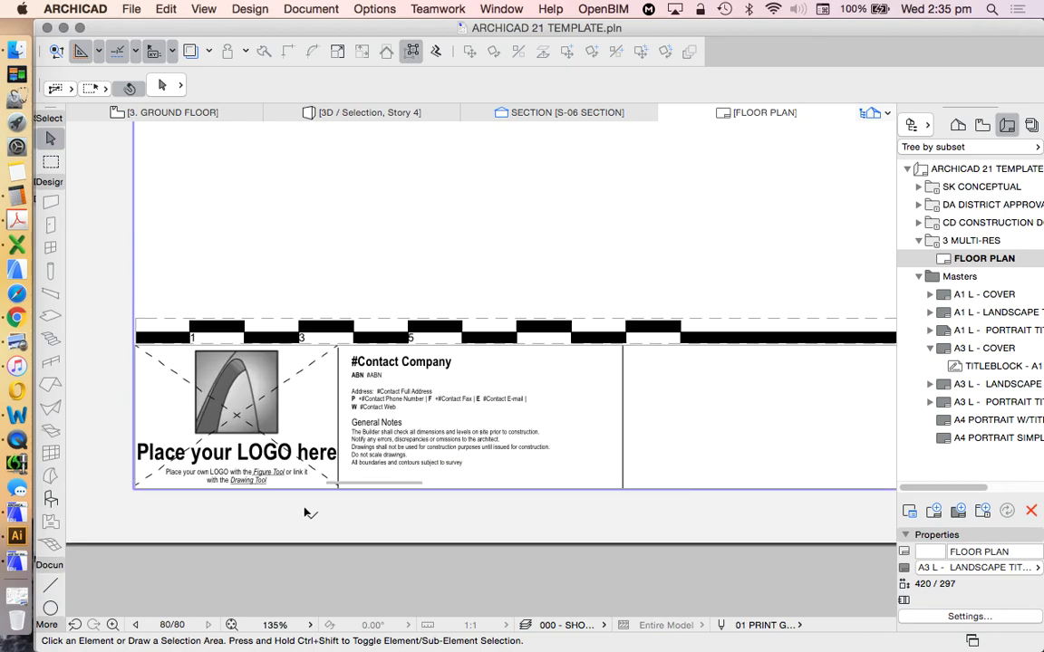
scroll(125, 376, down, 5)
scroll(489, 368, up, 4)
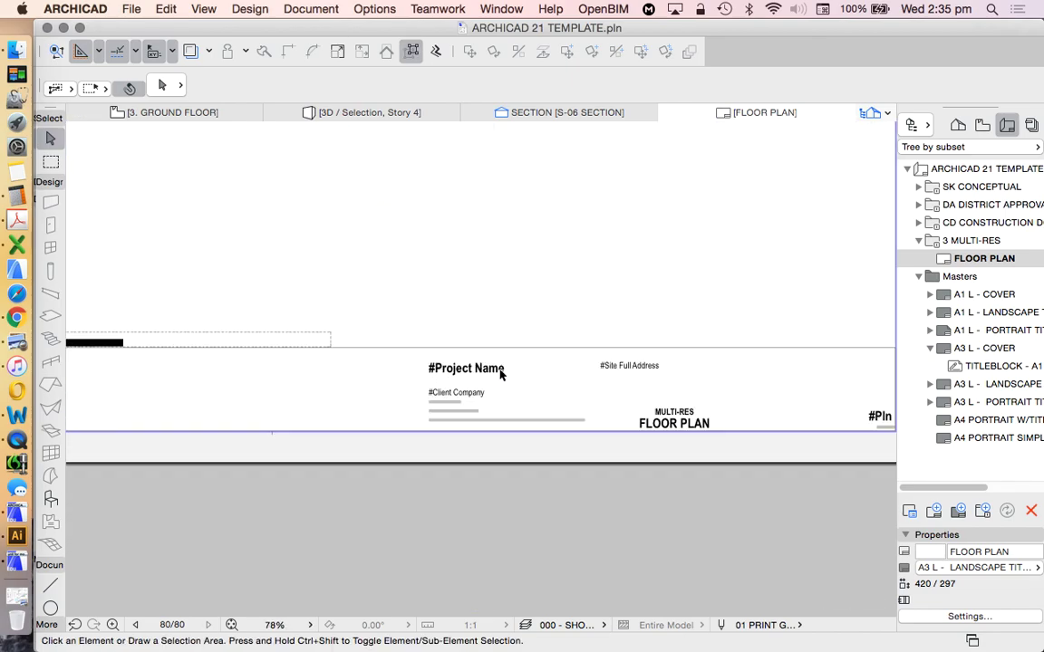
scroll(468, 378, down, 3)
scroll(622, 410, down, 3)
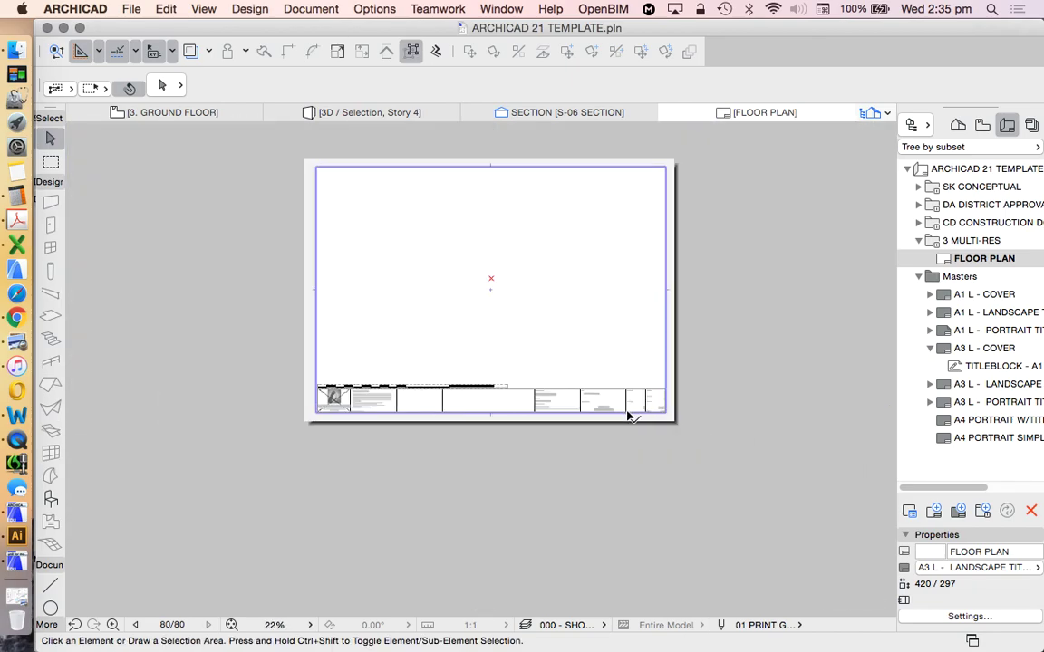
drag(731, 438, 521, 469)
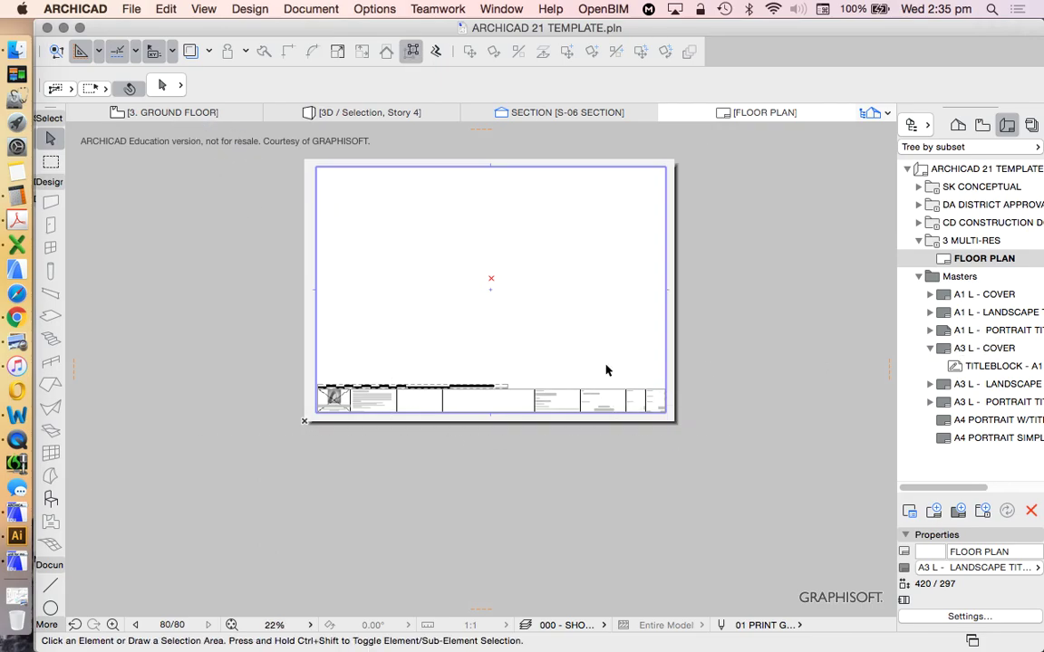
scroll(380, 385, up, 3)
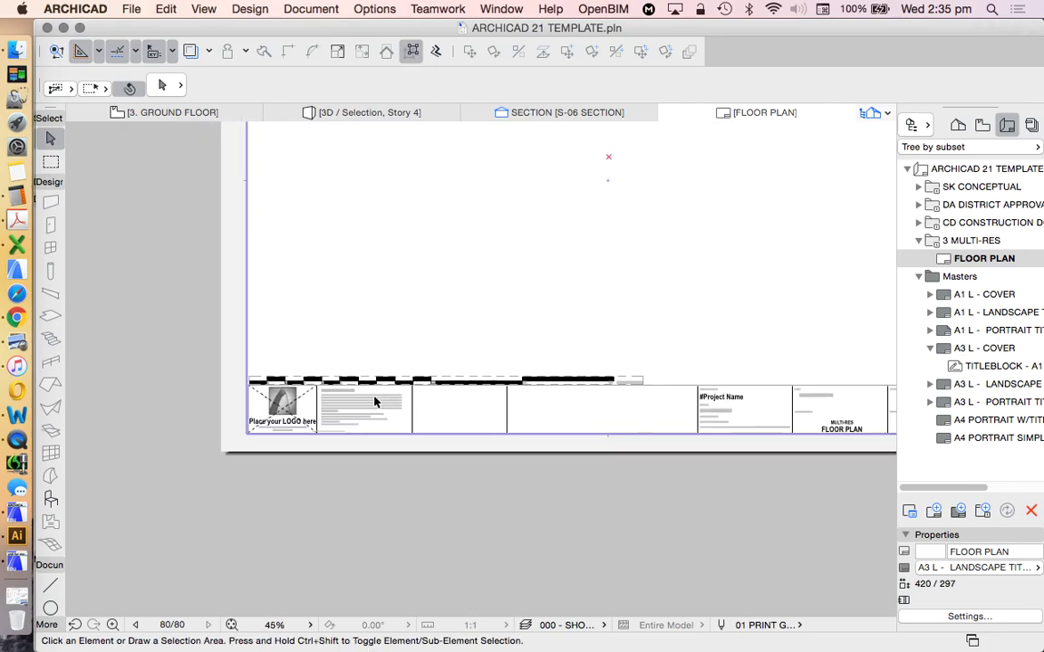
scroll(259, 360, down, 3)
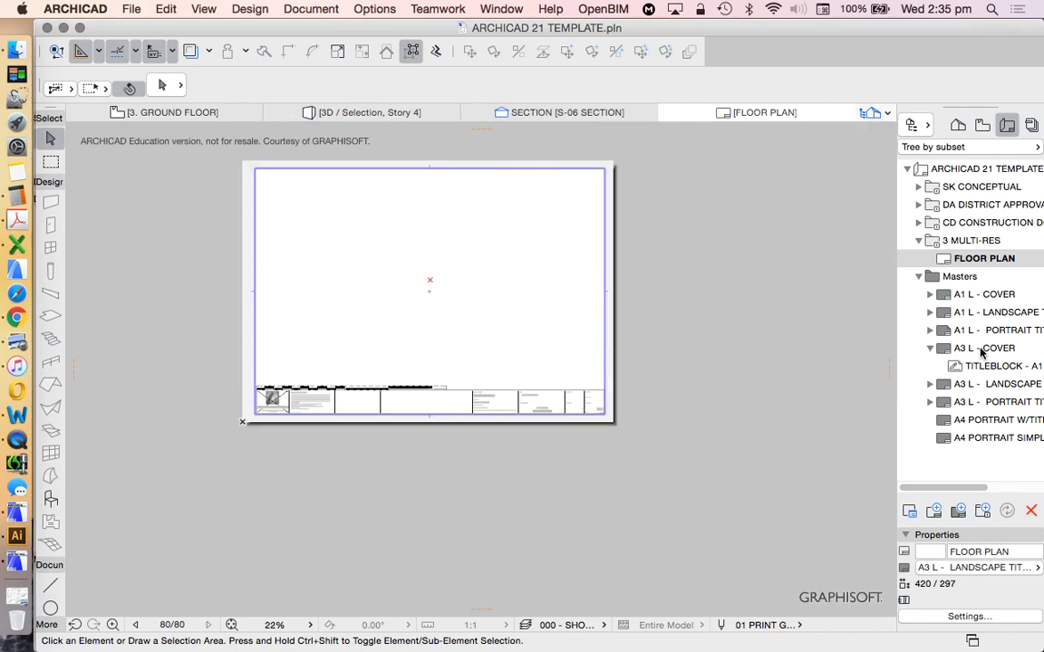
Step: Open the A3 landscape title block master layout and open the source view of its title block drawing
double_click(963, 387)
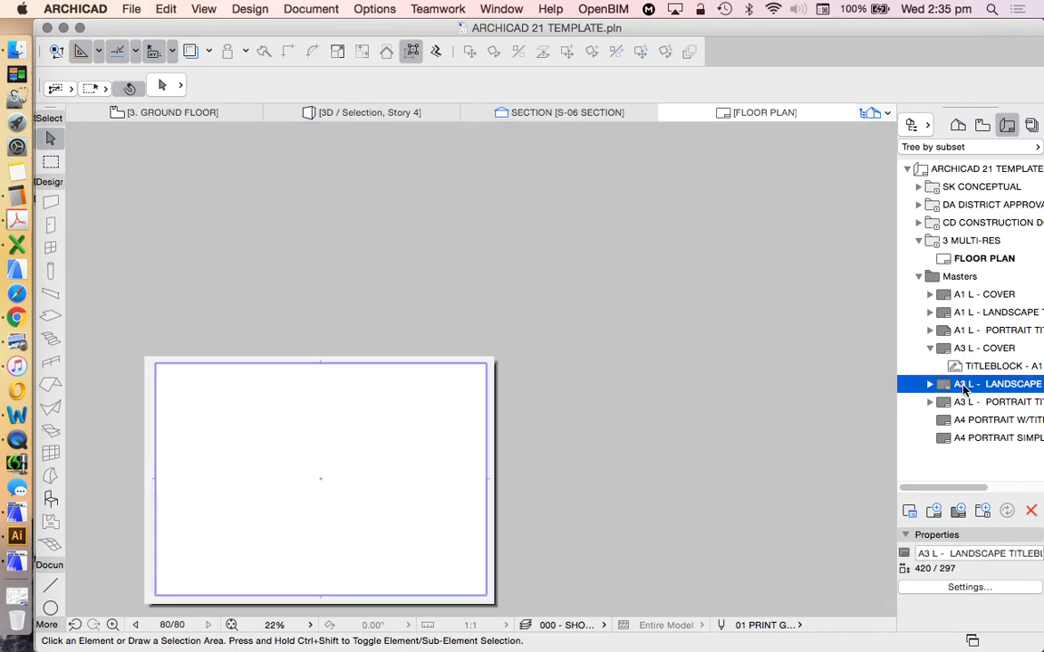
scroll(519, 372, down, 3)
click(613, 410)
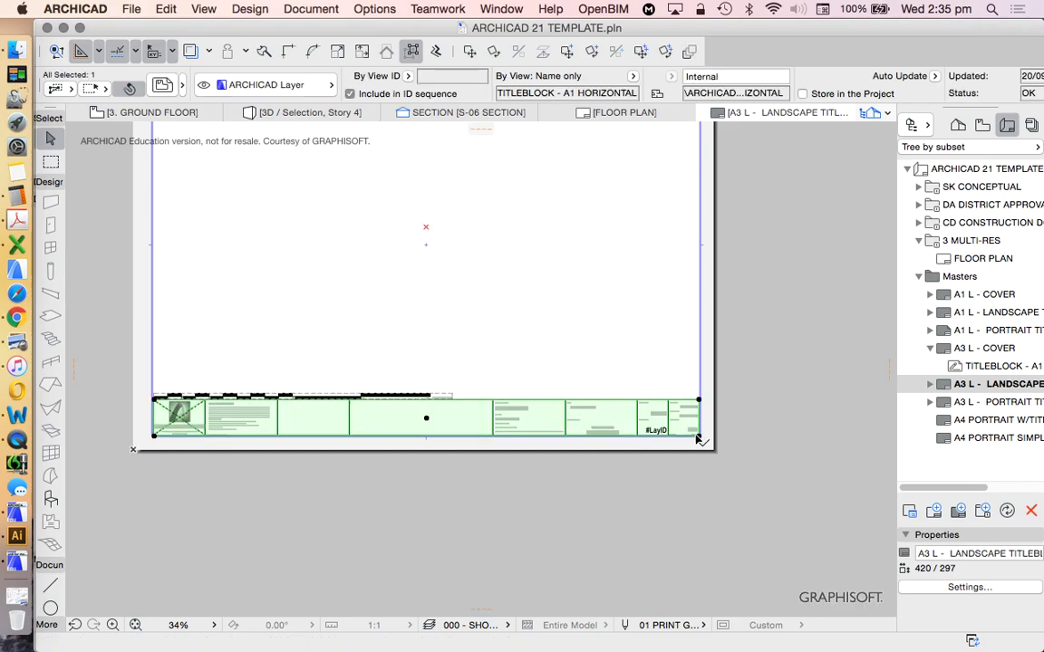
scroll(447, 453, down, 2)
scroll(550, 442, up, 5)
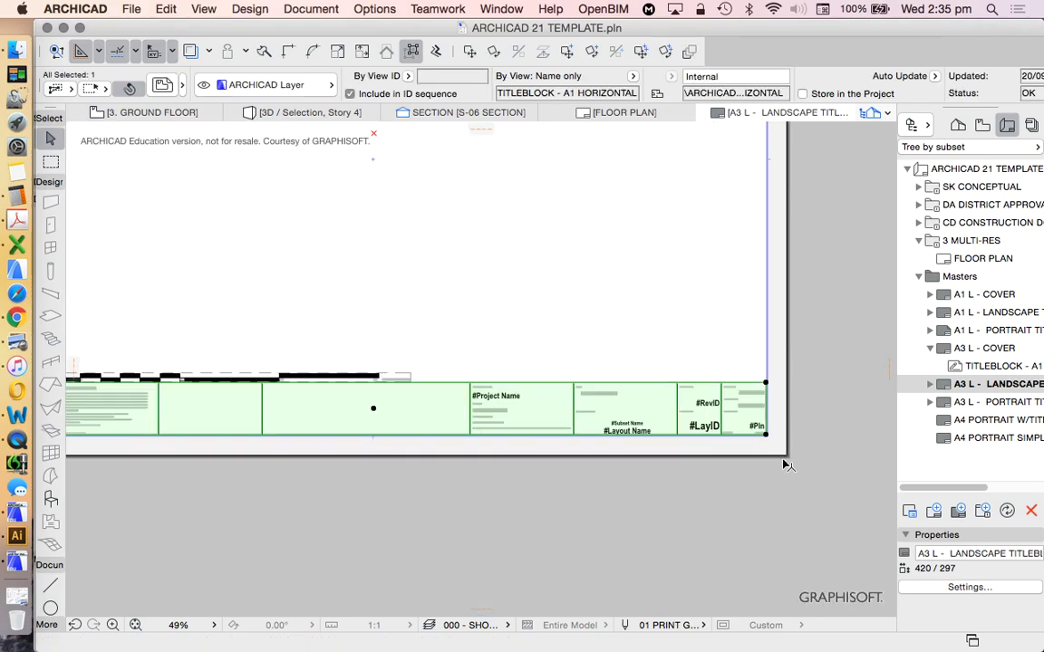
scroll(614, 491, down, 3)
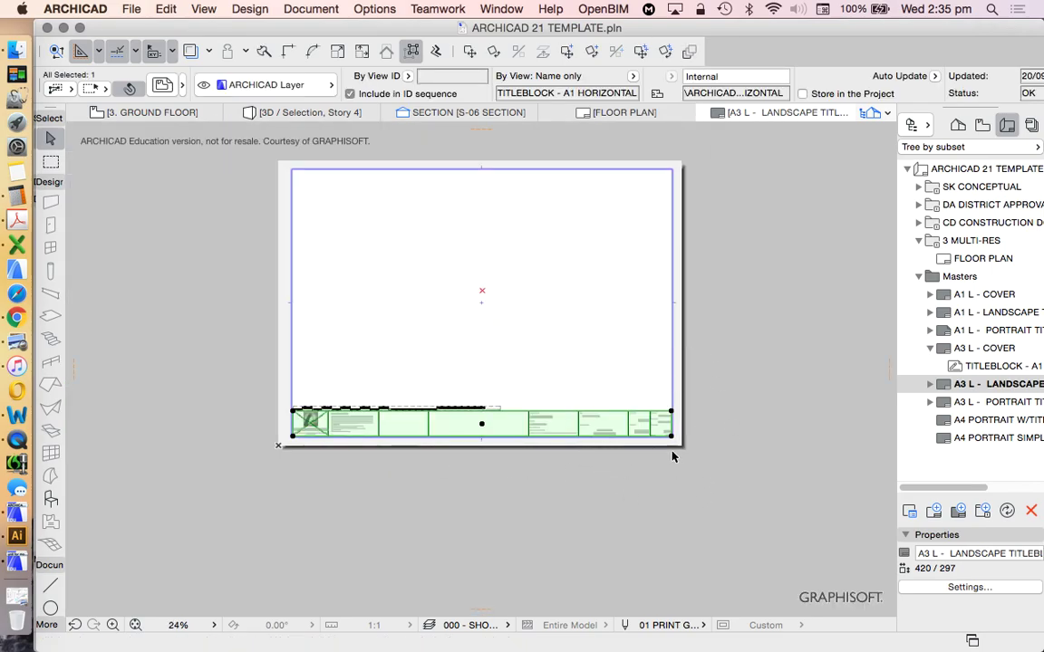
scroll(670, 455, up, 3)
right_click(773, 369)
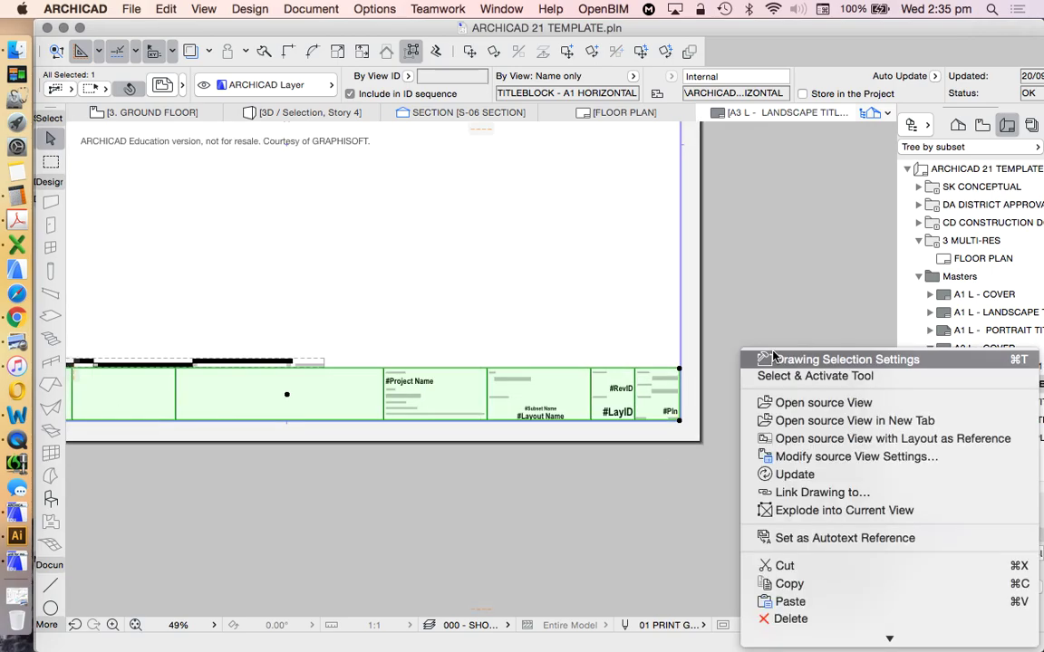
click(810, 400)
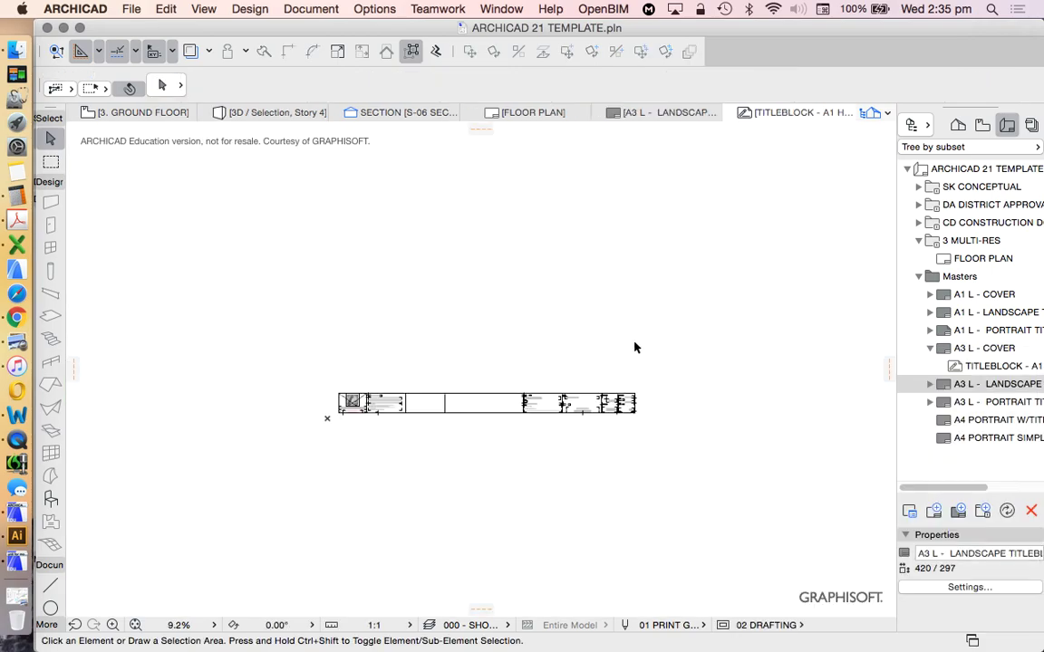
Step: Examine the title block worksheet's text fields, logo placeholder and contact company details
scroll(693, 408, up, 5)
drag(736, 459, 486, 279)
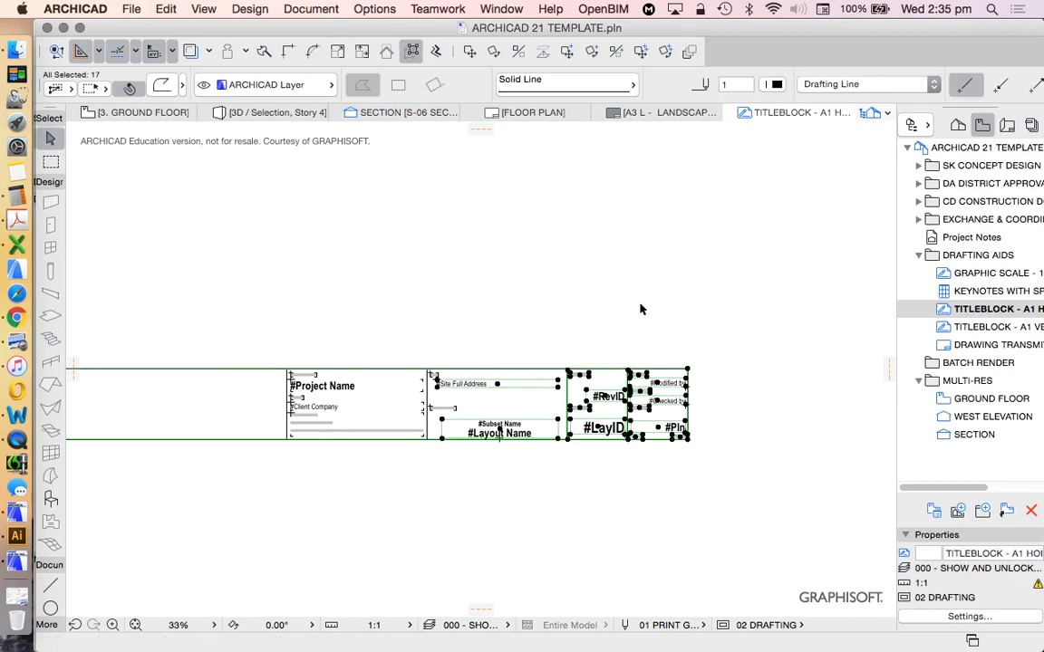
scroll(741, 349, down, 4)
key(Escape)
scroll(390, 374, up, 7)
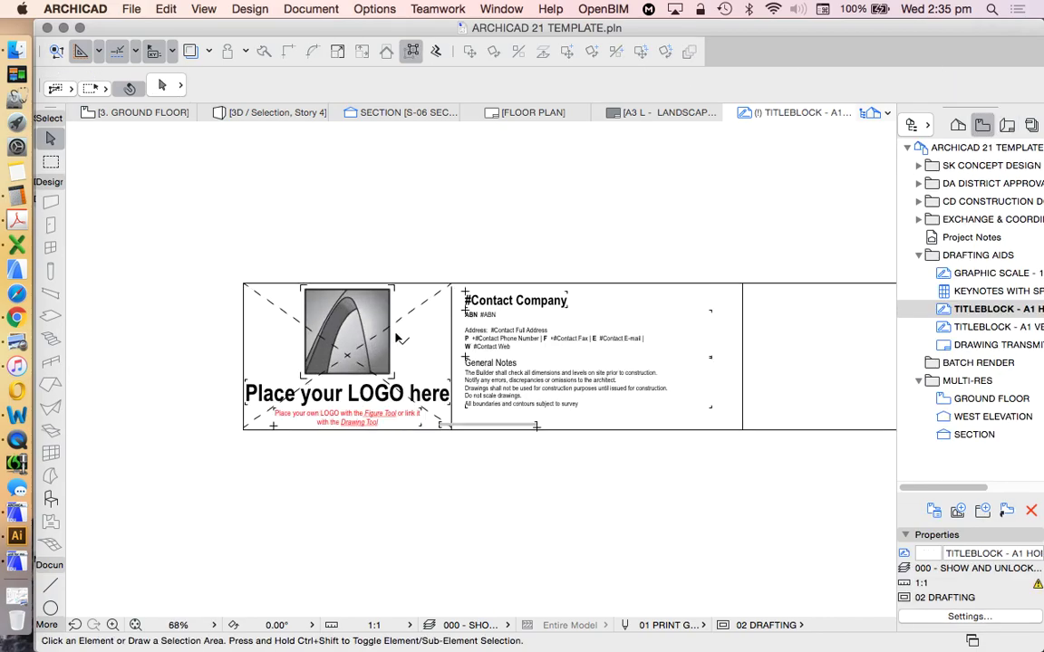
scroll(430, 345, down, 4)
scroll(431, 345, down, 4)
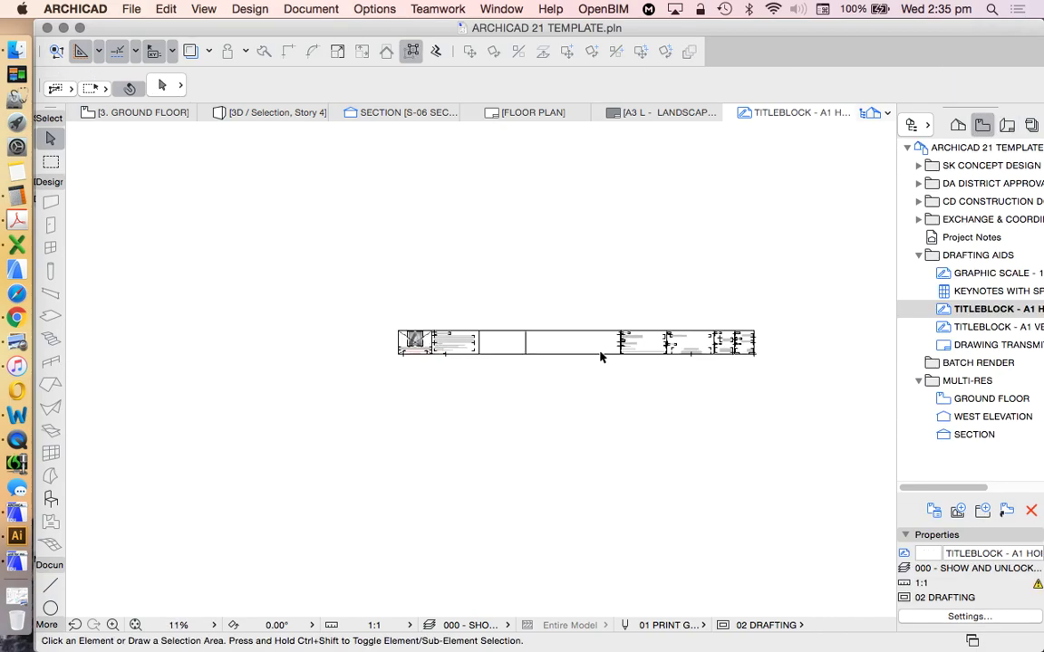
scroll(431, 345, up, 3)
Step: Return to the FLOOR PLAN layout from the Layout Book and examine the title block's site address and drawing title fields
click(1009, 128)
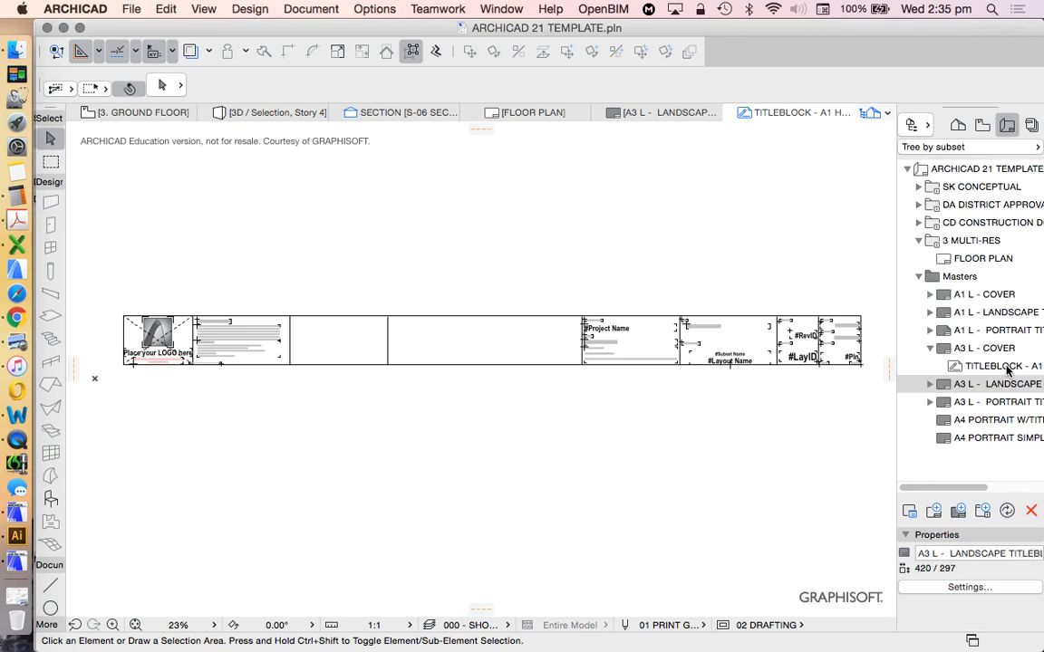
double_click(983, 258)
scroll(550, 423, up, 7)
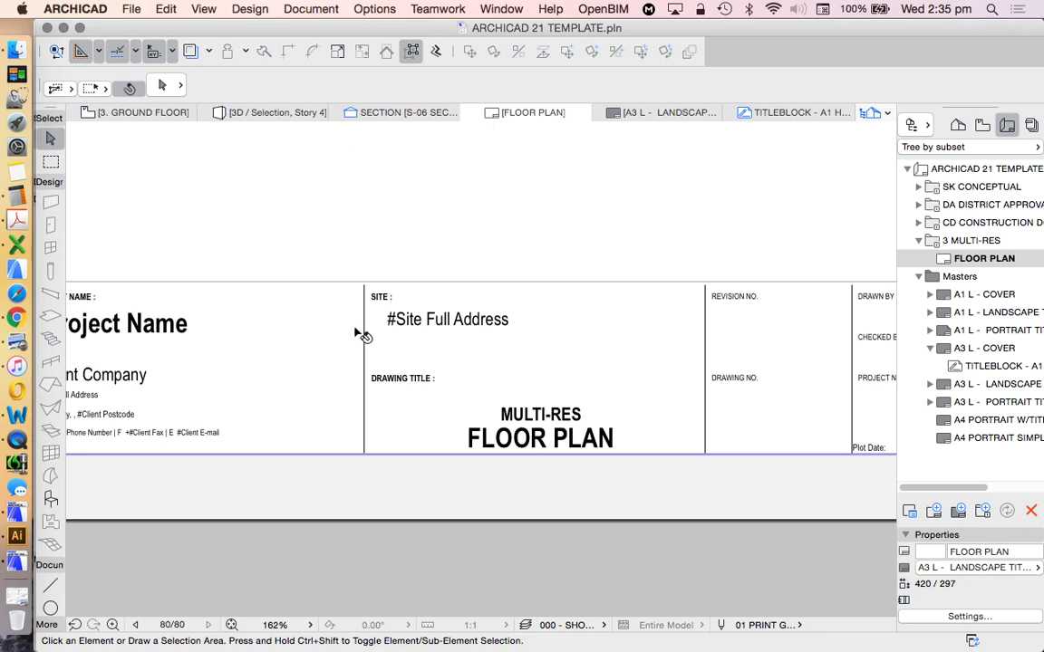
scroll(363, 335, up, 3)
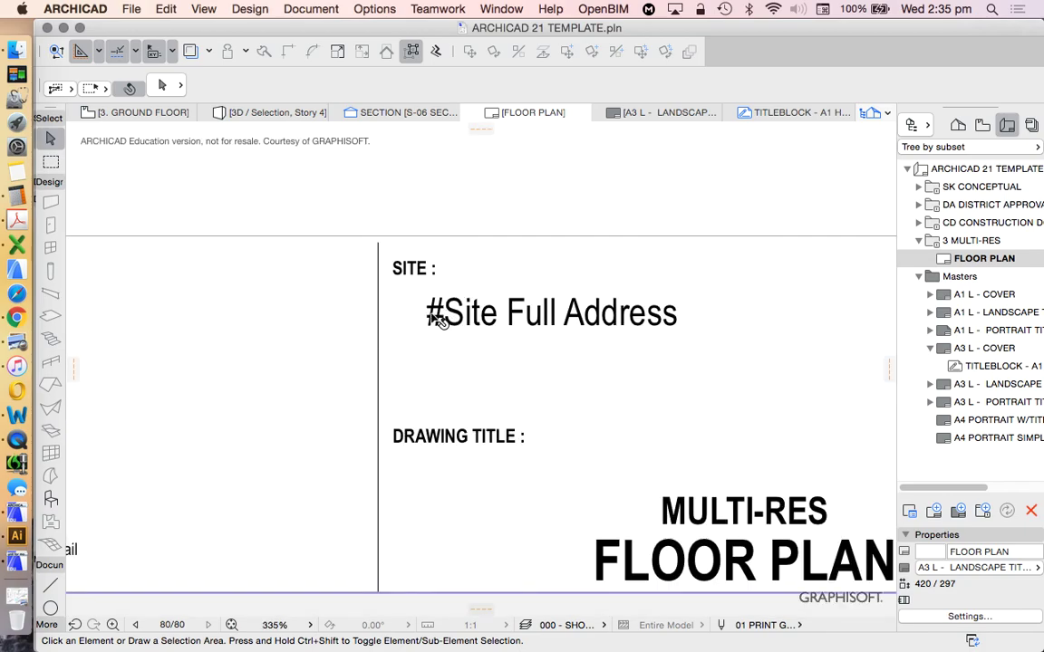
scroll(444, 317, down, 4)
scroll(671, 414, up, 3)
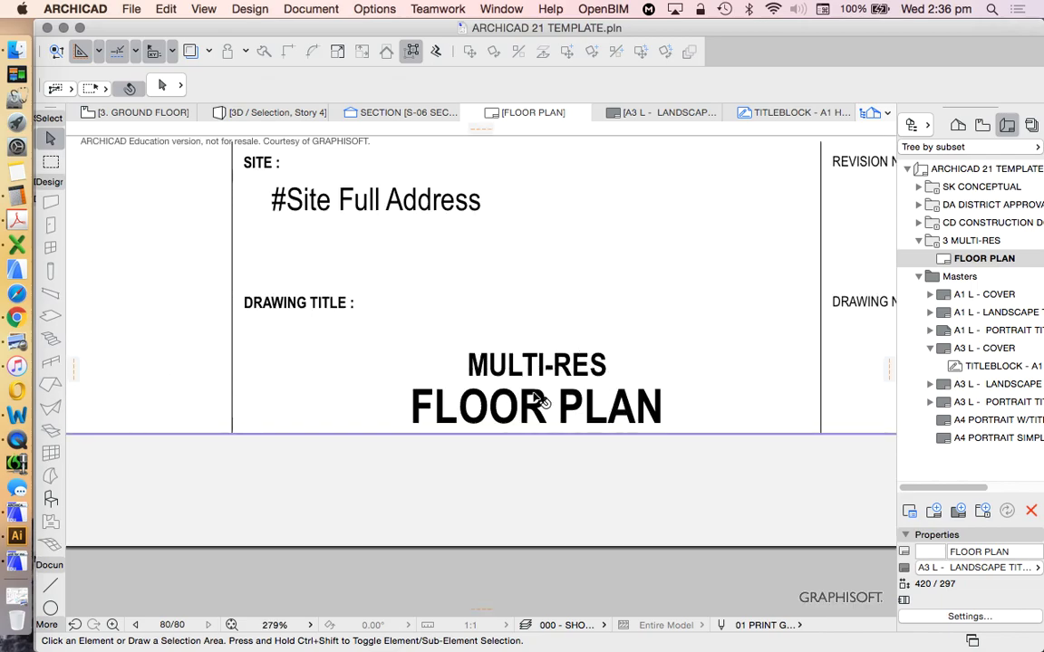
Step: Set the ID of the FLOOR PLAN layout in the MULTI-RES subset to A2000
click(980, 242)
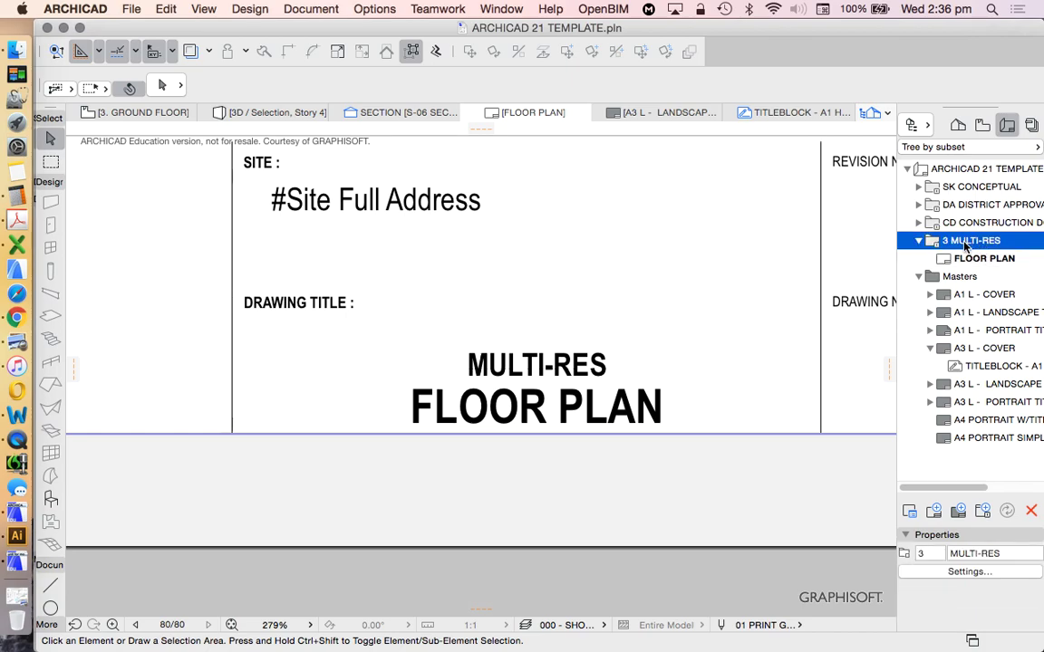
click(974, 258)
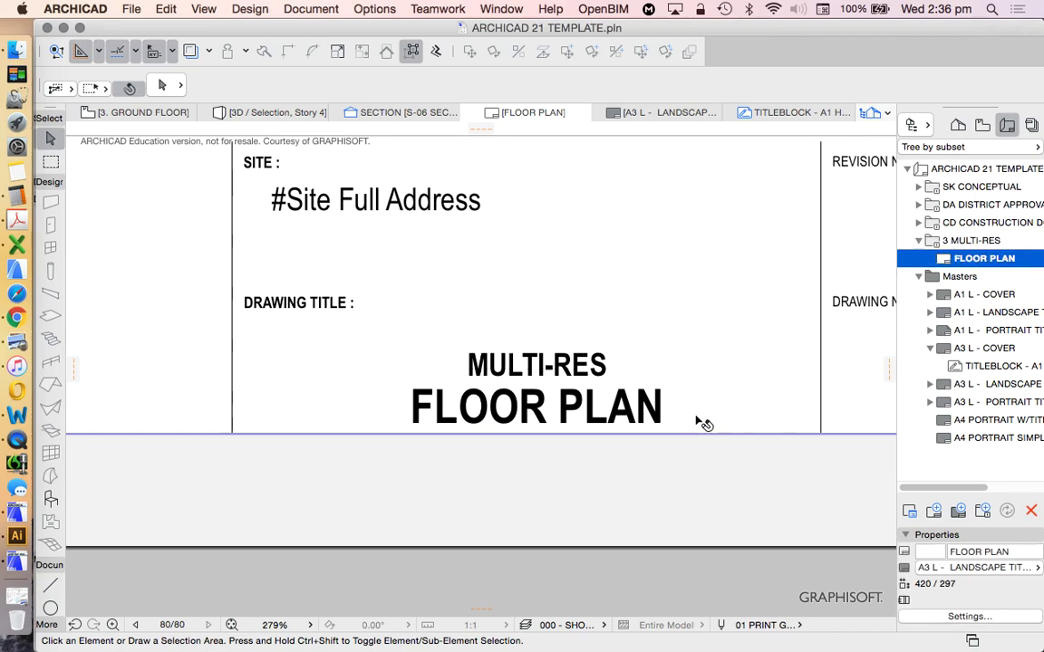
scroll(712, 396, down, 5)
scroll(702, 371, down, 3)
scroll(550, 403, up, 3)
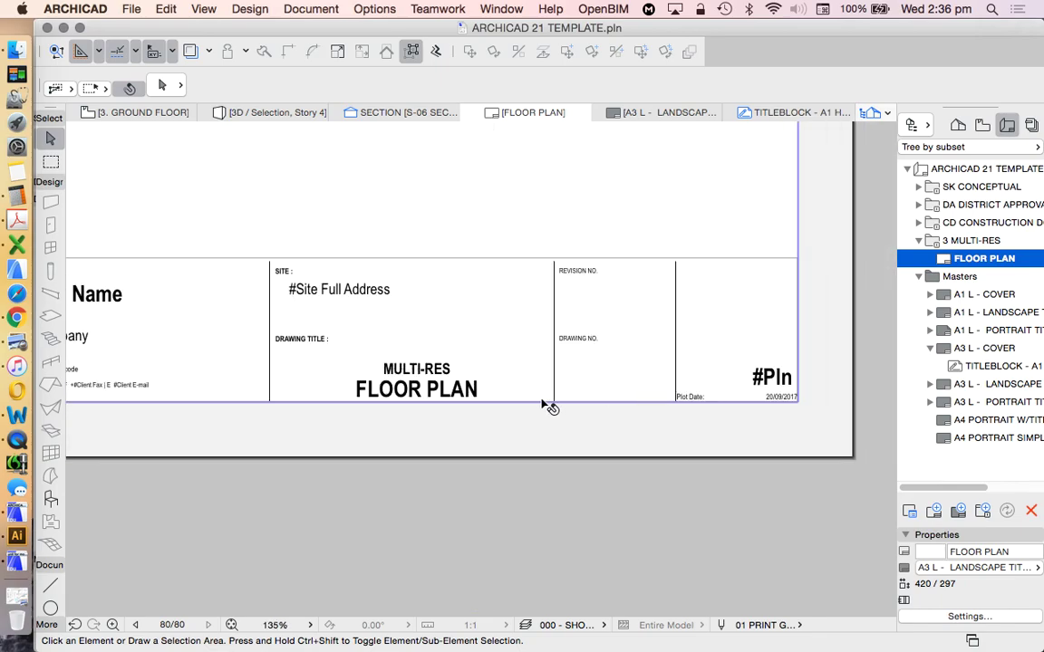
right_click(983, 260)
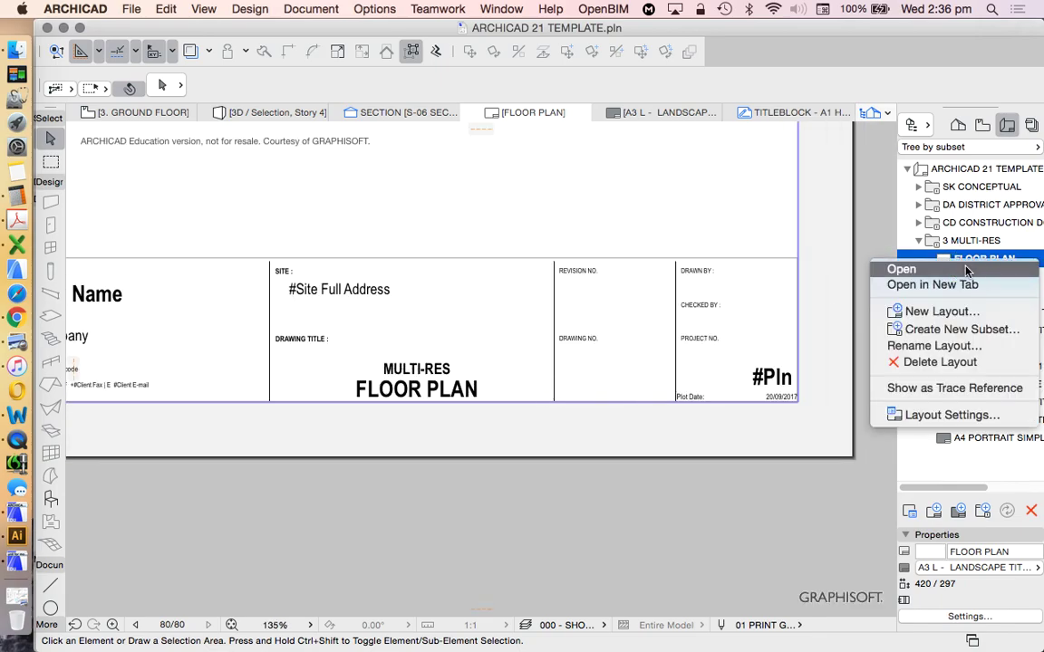
click(944, 349)
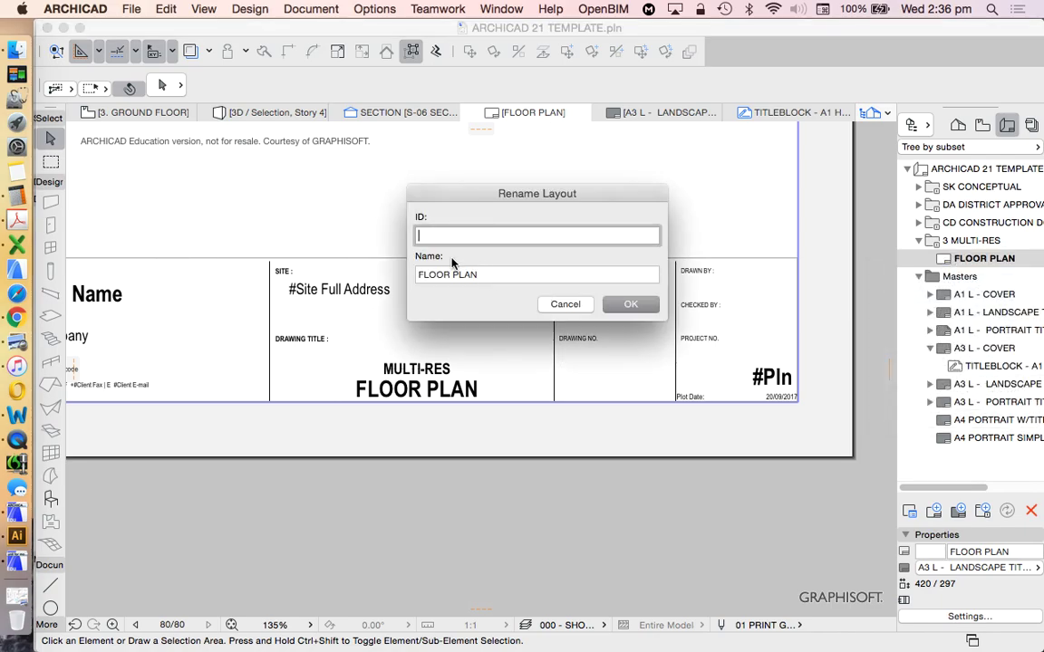
key(Return)
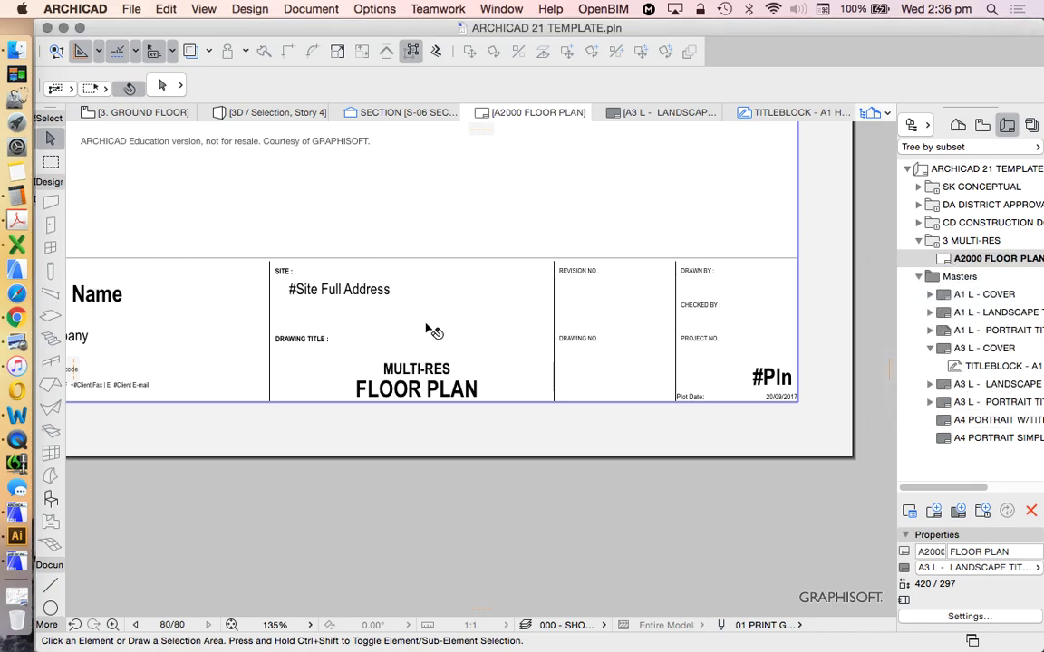
Step: Examine the title block's drawing number, project name and client detail fields on the A2000 FLOOR PLAN layout
scroll(547, 358, down, 2)
scroll(551, 357, up, 5)
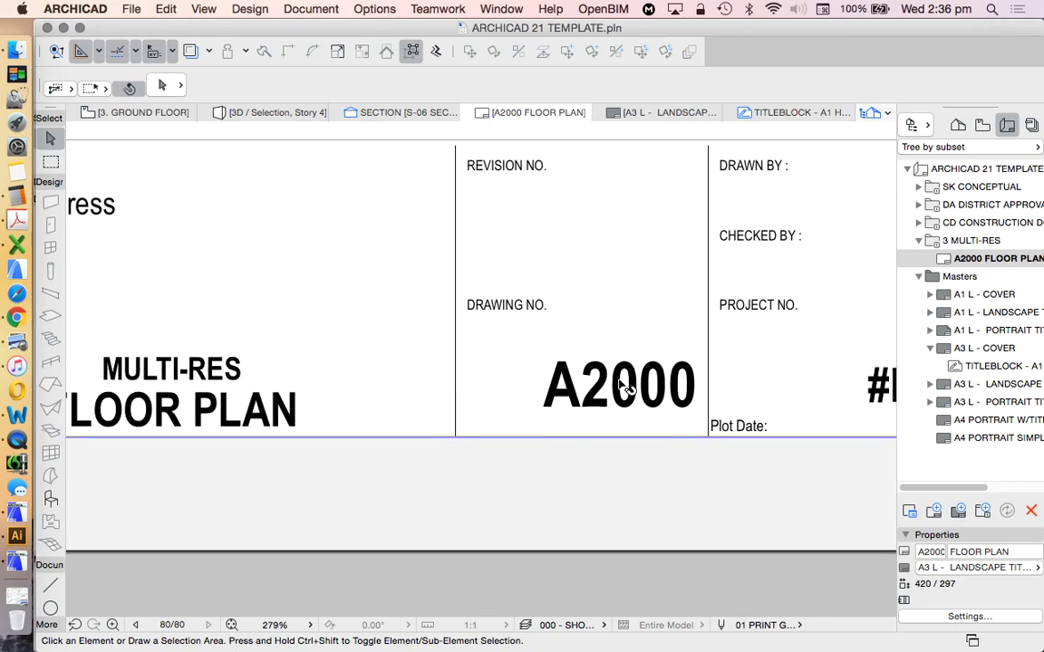
scroll(590, 367, down, 6)
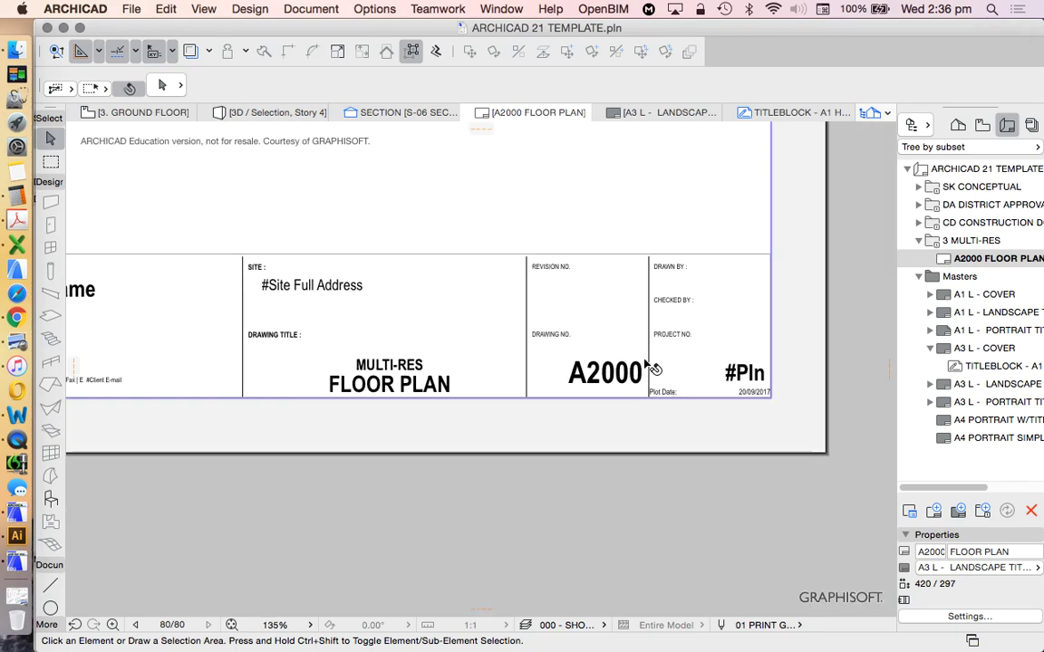
scroll(250, 335, up, 2)
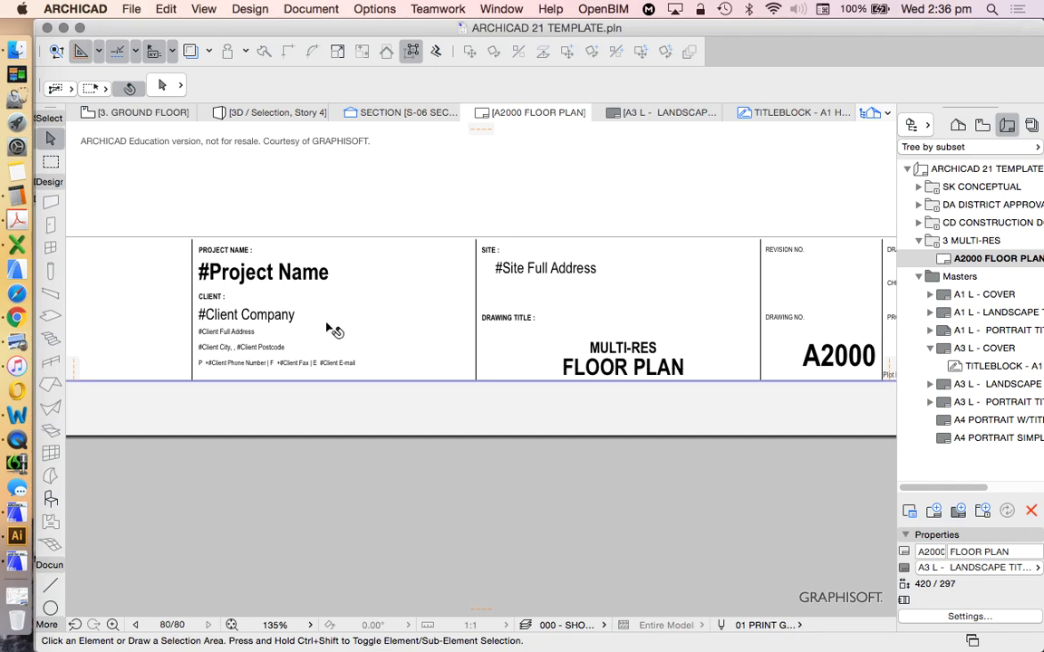
scroll(272, 322, up, 4)
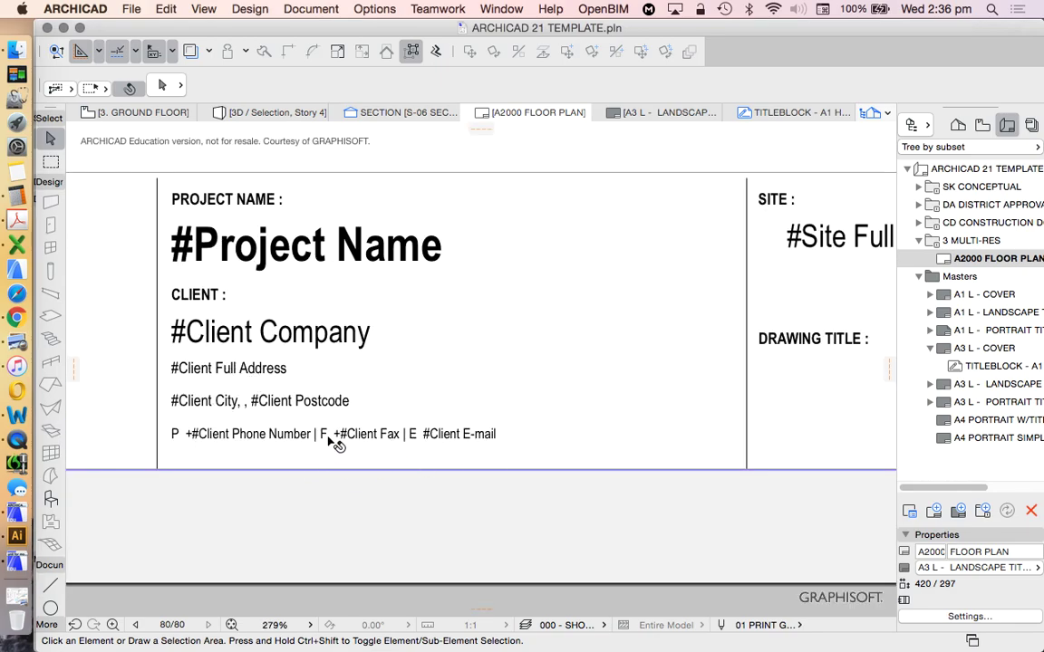
scroll(341, 442, down, 1)
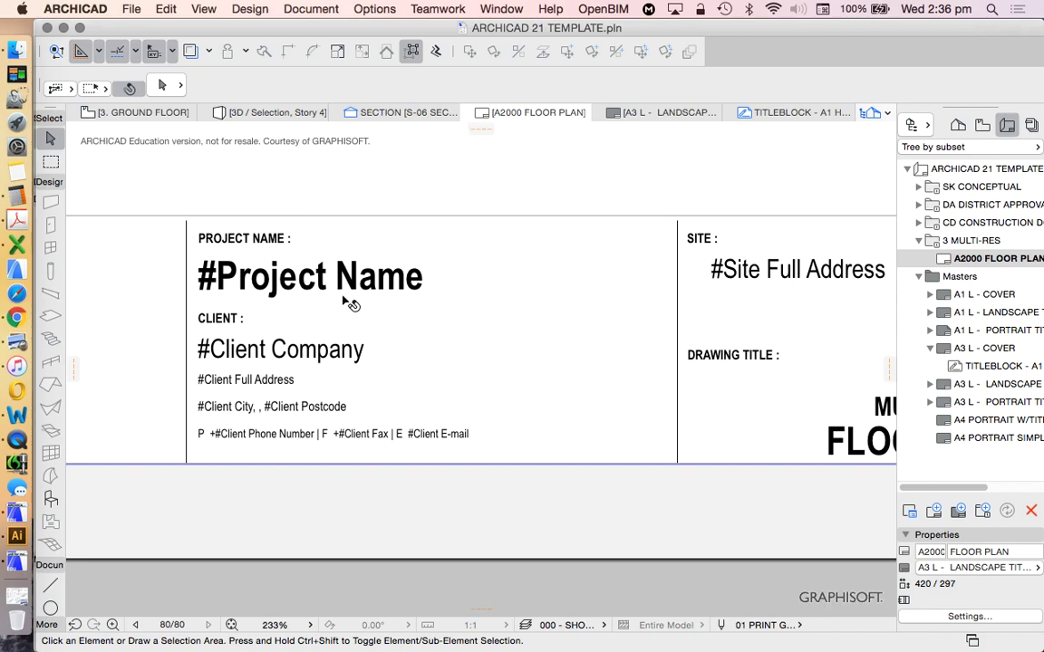
scroll(466, 322, down, 1)
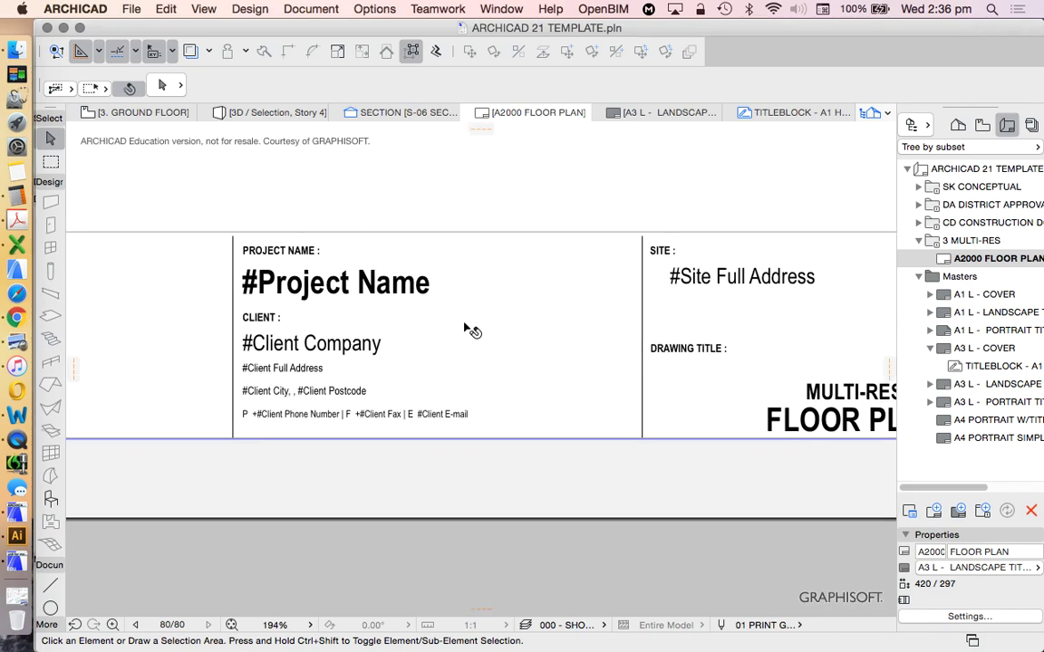
Step: Open Project Info and examine the project, site and contact detail fields that feed the title block
click(120, 8)
mouse_move(228, 256)
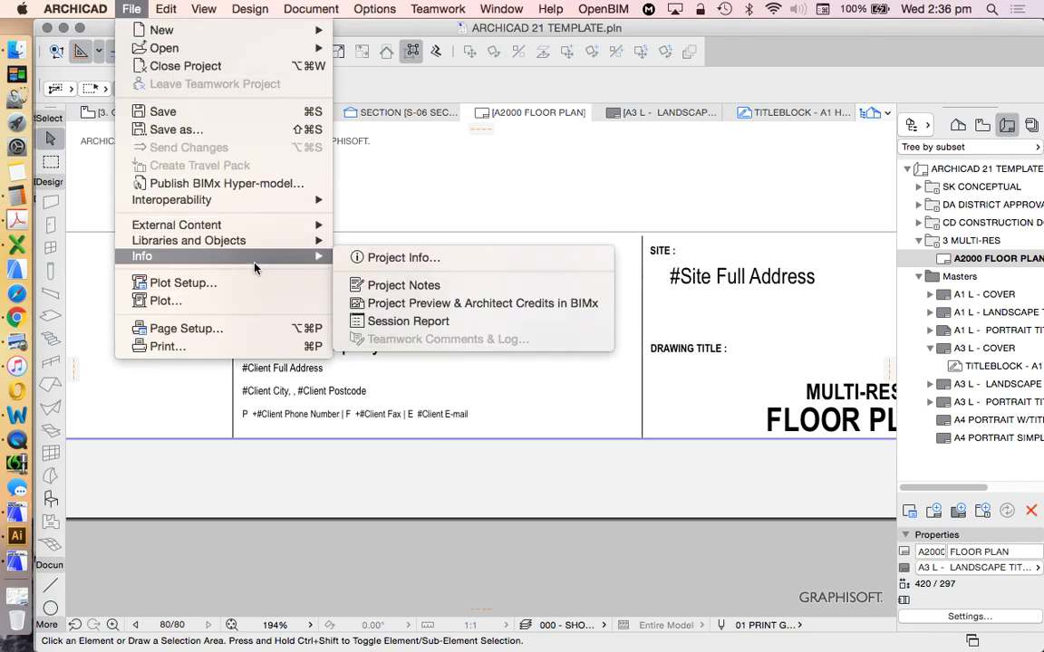
click(349, 256)
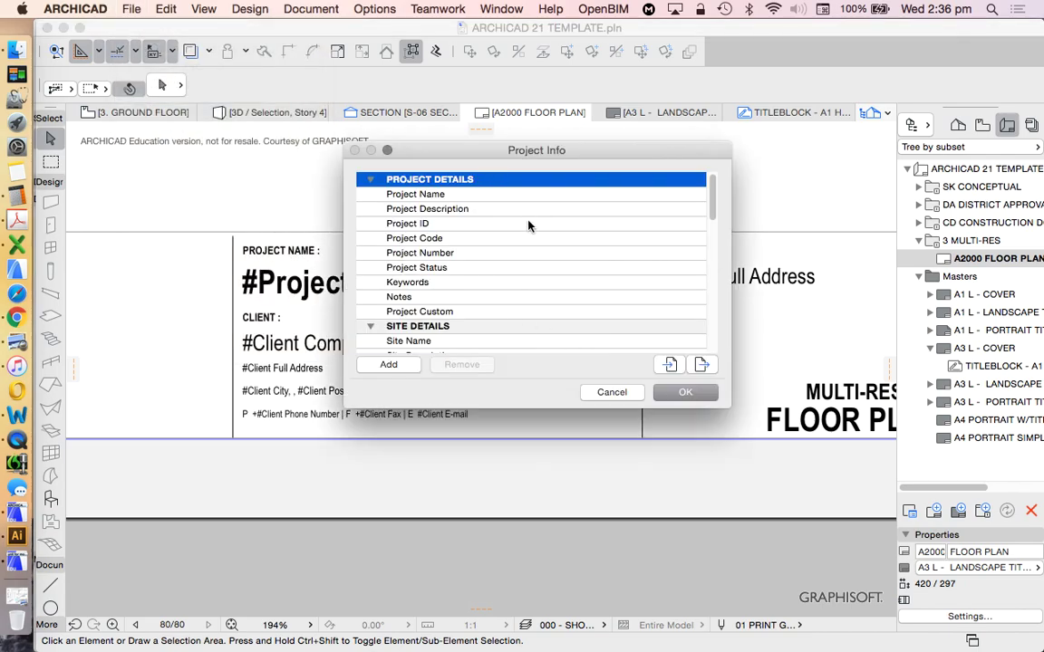
scroll(530, 227, down, 10)
scroll(503, 233, up, 10)
scroll(489, 249, down, 7)
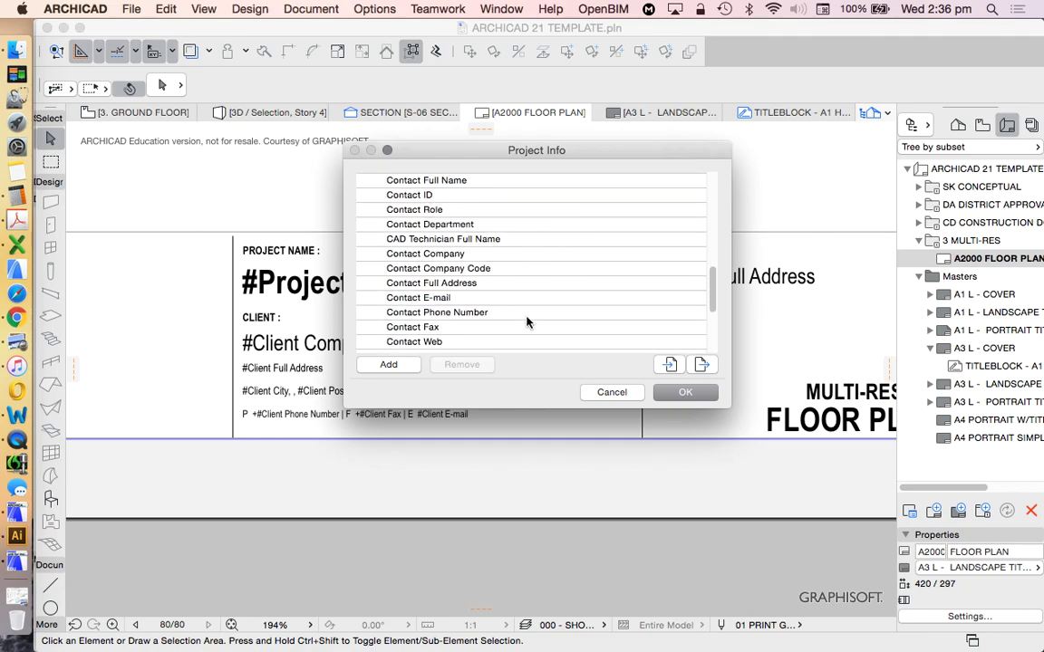
drag(486, 150, 661, 150)
scroll(672, 277, up, 7)
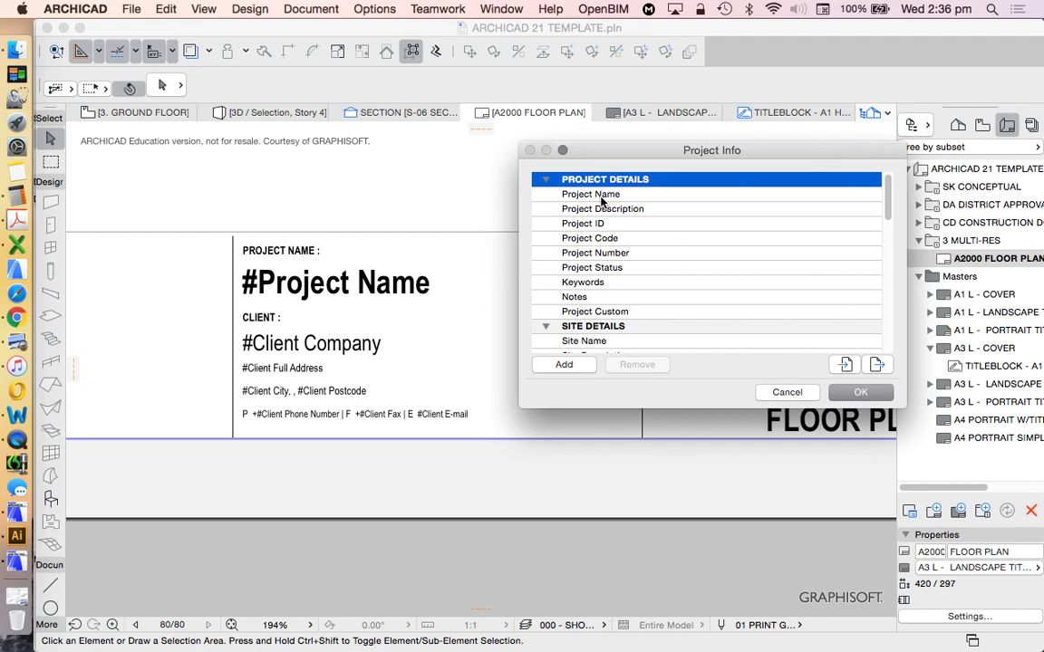
scroll(633, 259, down, 2)
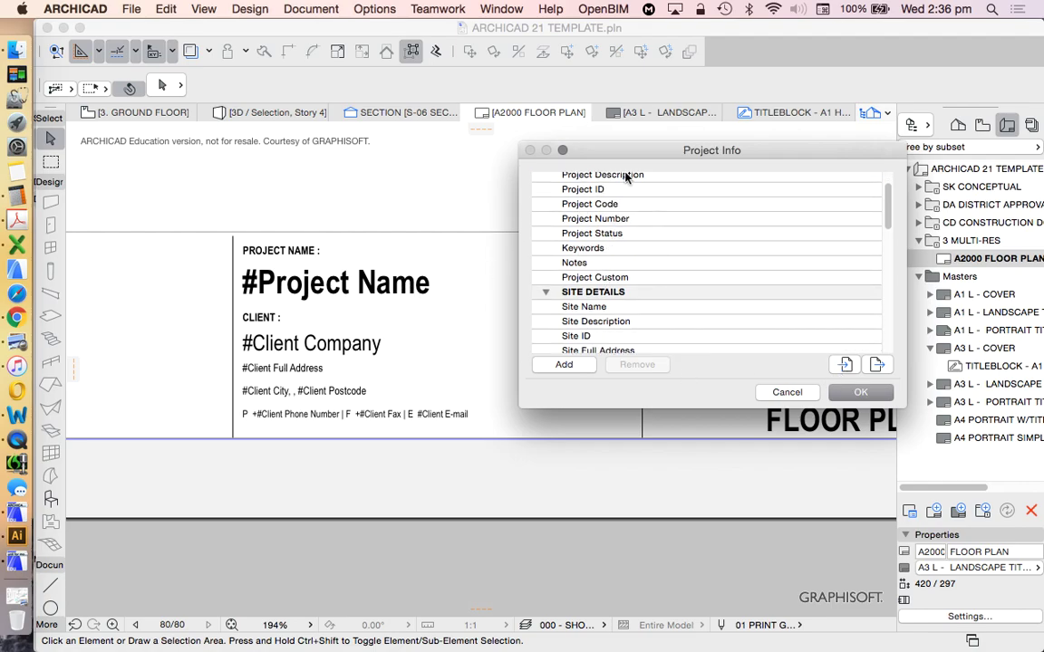
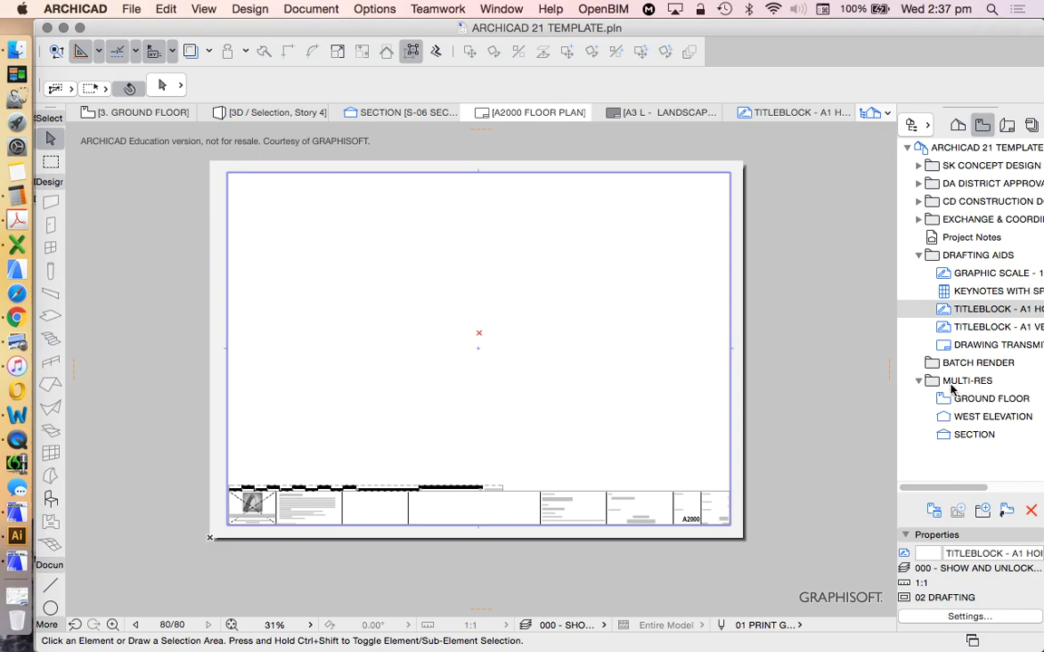
Step: Place the saved GROUND FLOOR view from the MULTI-RES folder on the A2000 FLOOR PLAN layout and select the placed drawing
click(933, 258)
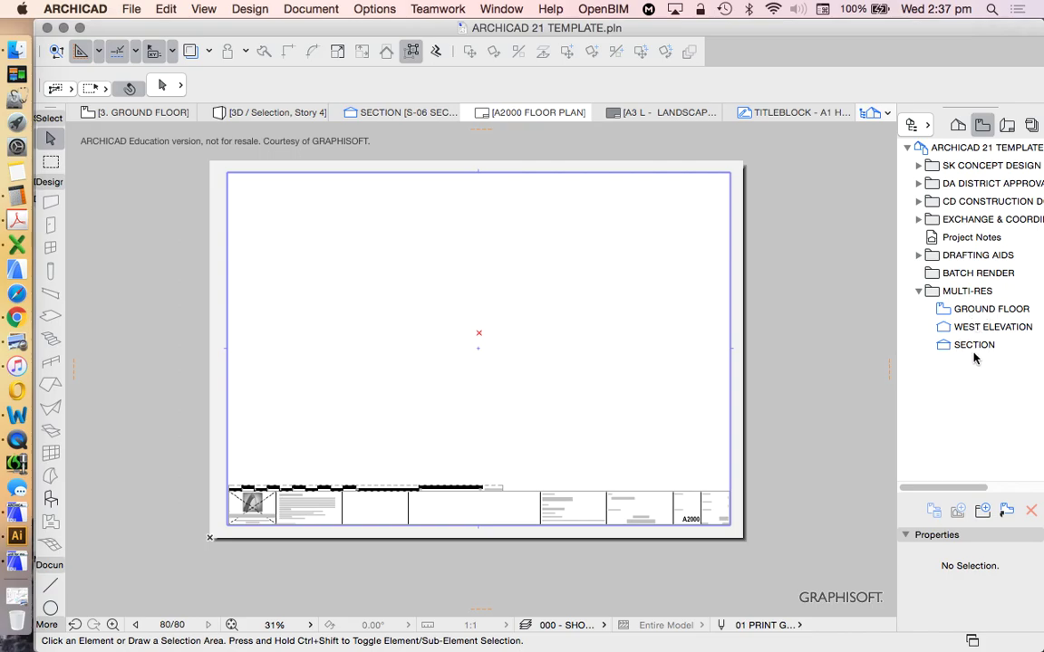
drag(988, 313, 446, 337)
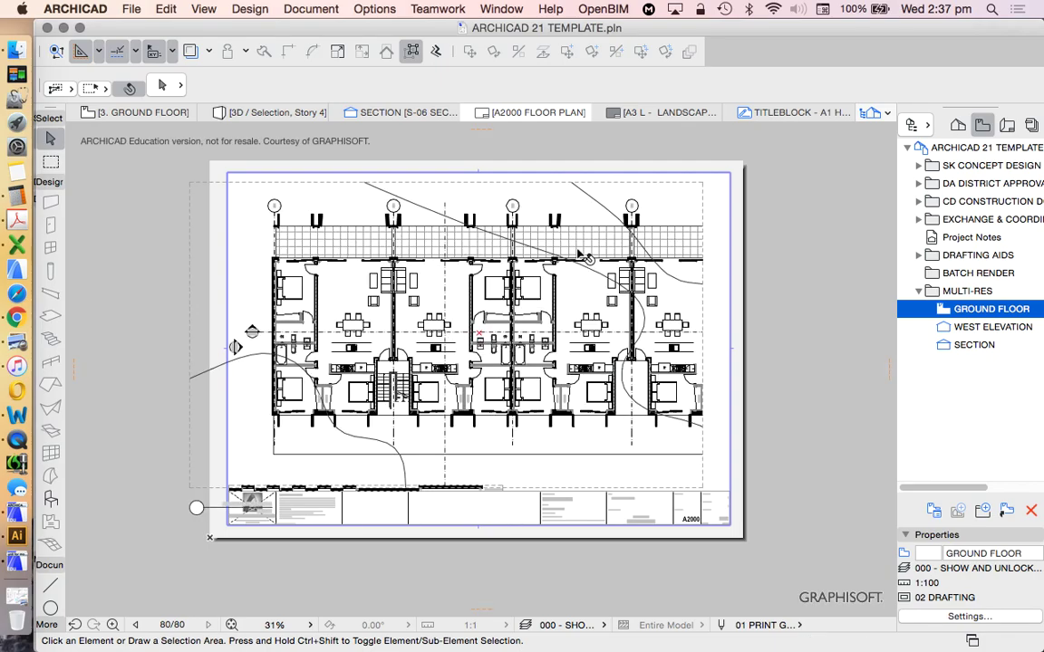
click(540, 192)
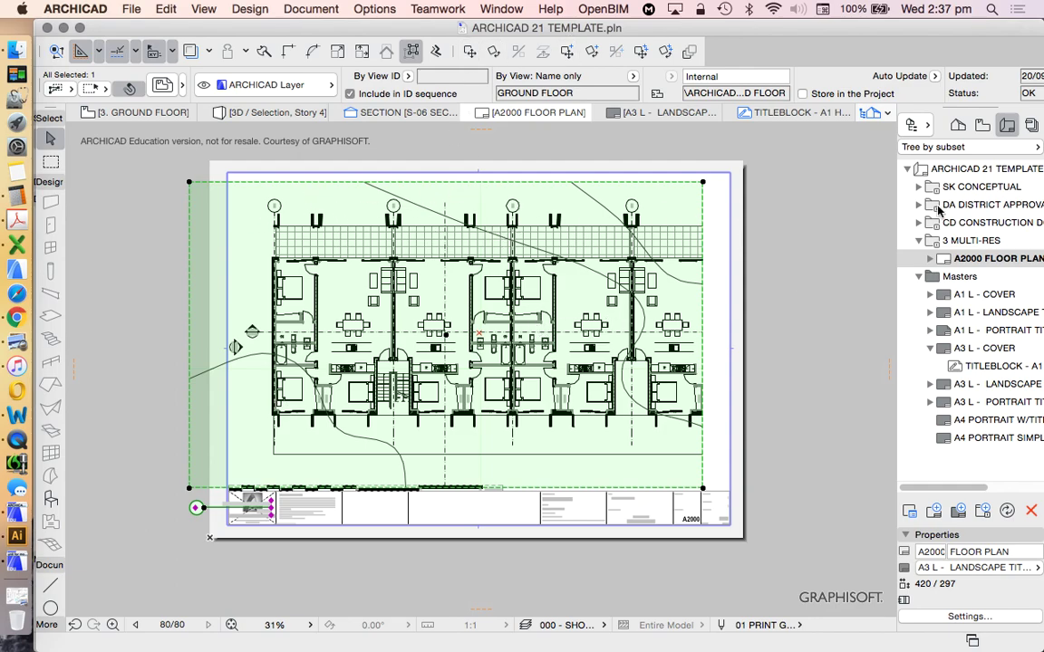
click(958, 127)
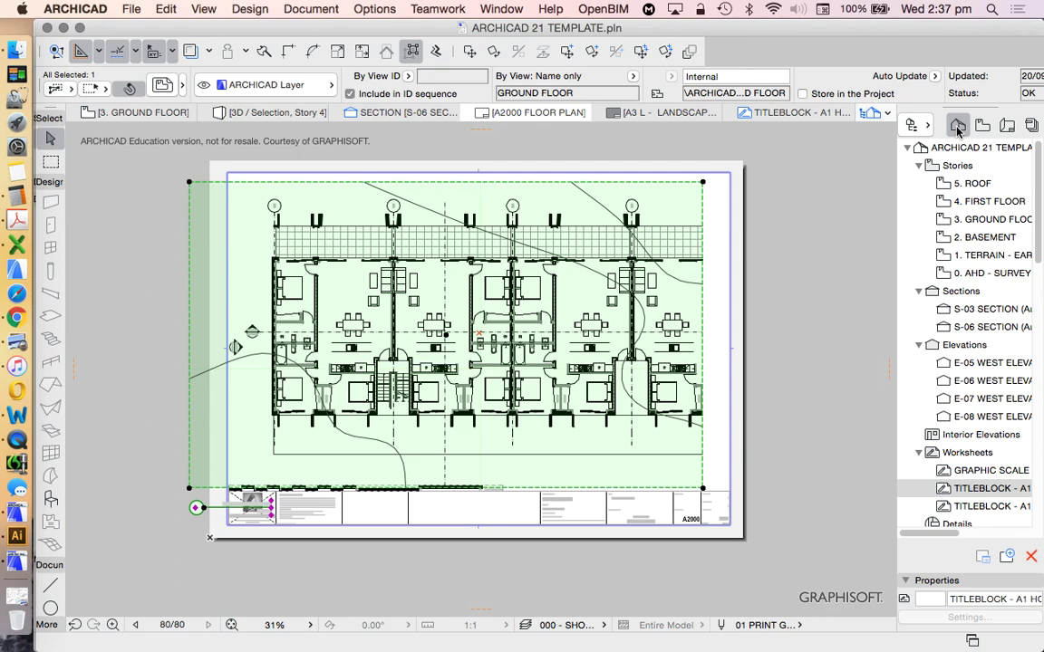
click(982, 126)
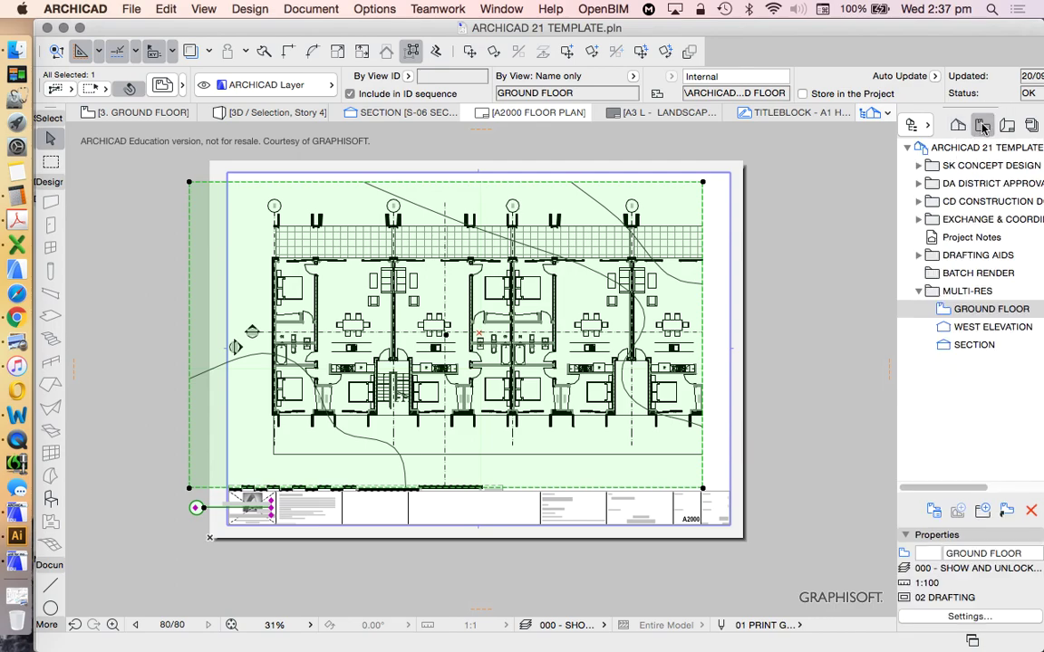
click(1006, 125)
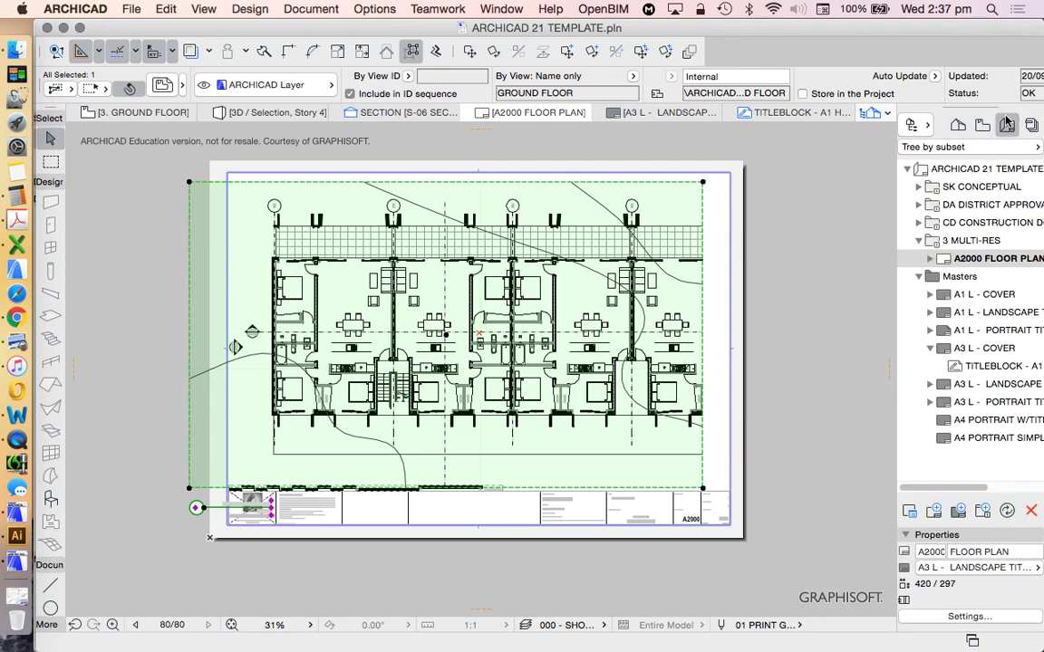
click(960, 126)
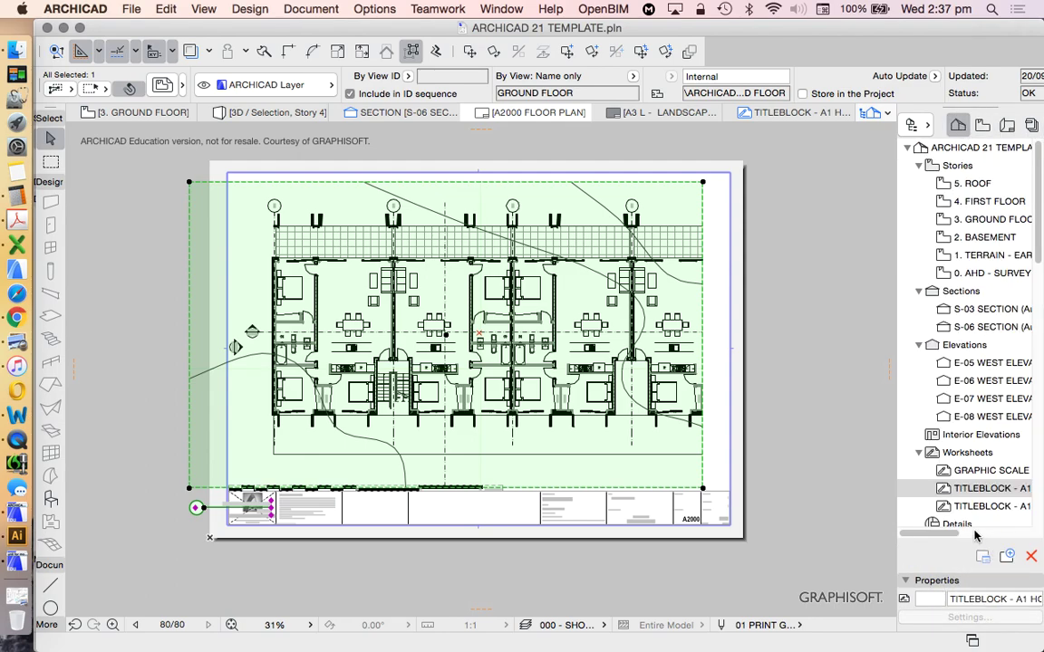
click(983, 124)
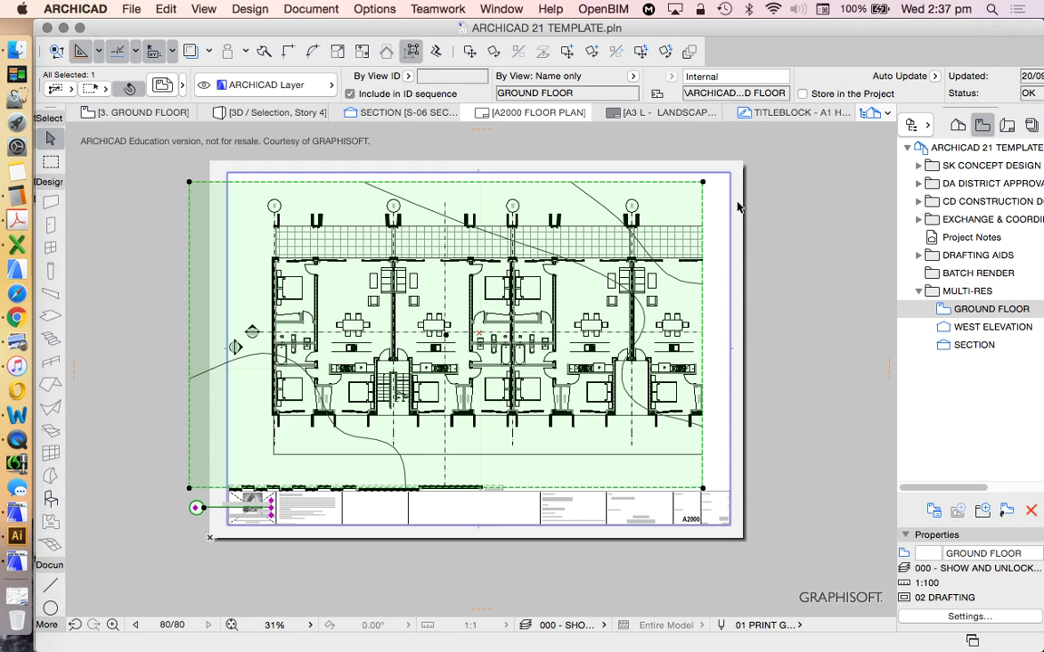
Step: Crop the left and right edges of the GROUND FLOOR drawing's frame to just outside grid lines 2 and 3
click(190, 245)
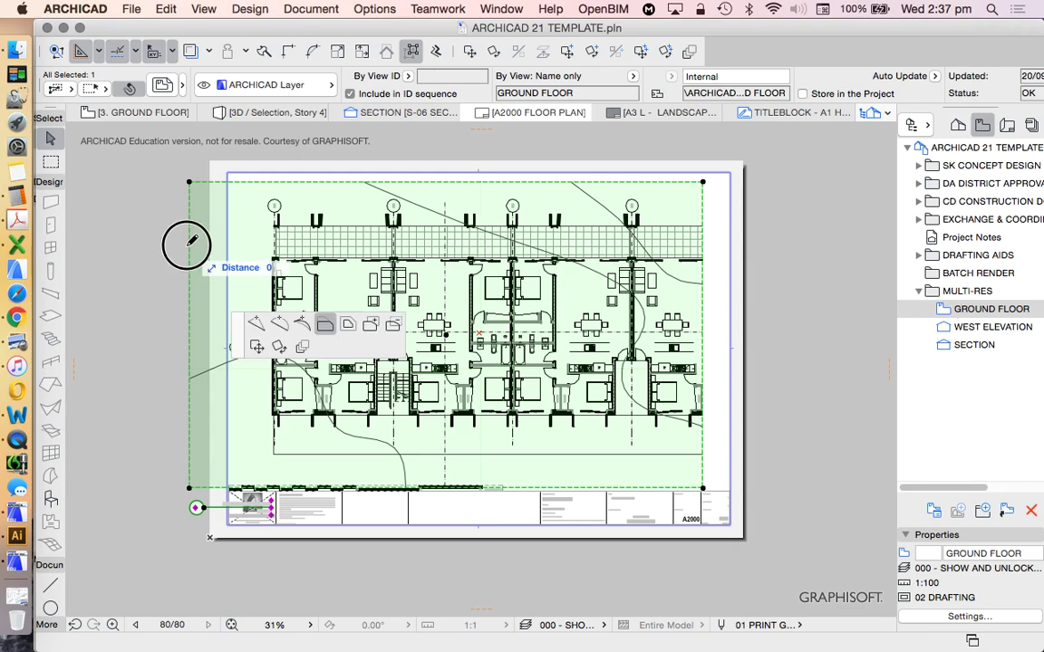
click(363, 195)
click(703, 197)
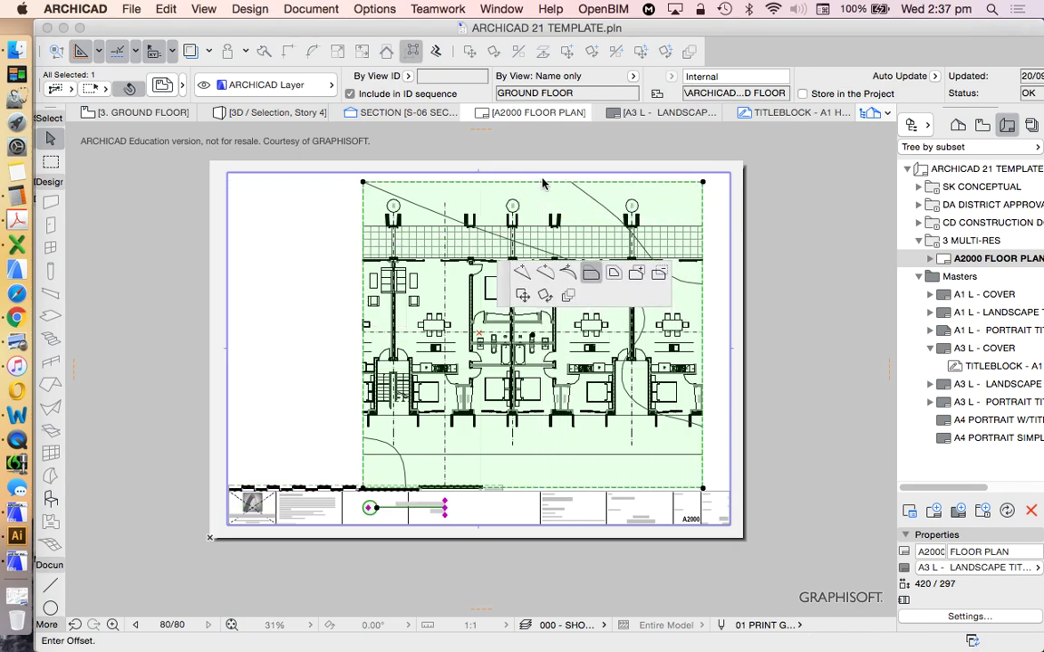
click(544, 472)
Step: Crop the GROUND FLOOR drawing's frame closer to the plan by offsetting its bottom edge up and its top edge down
scroll(545, 472, up, 6)
click(582, 481)
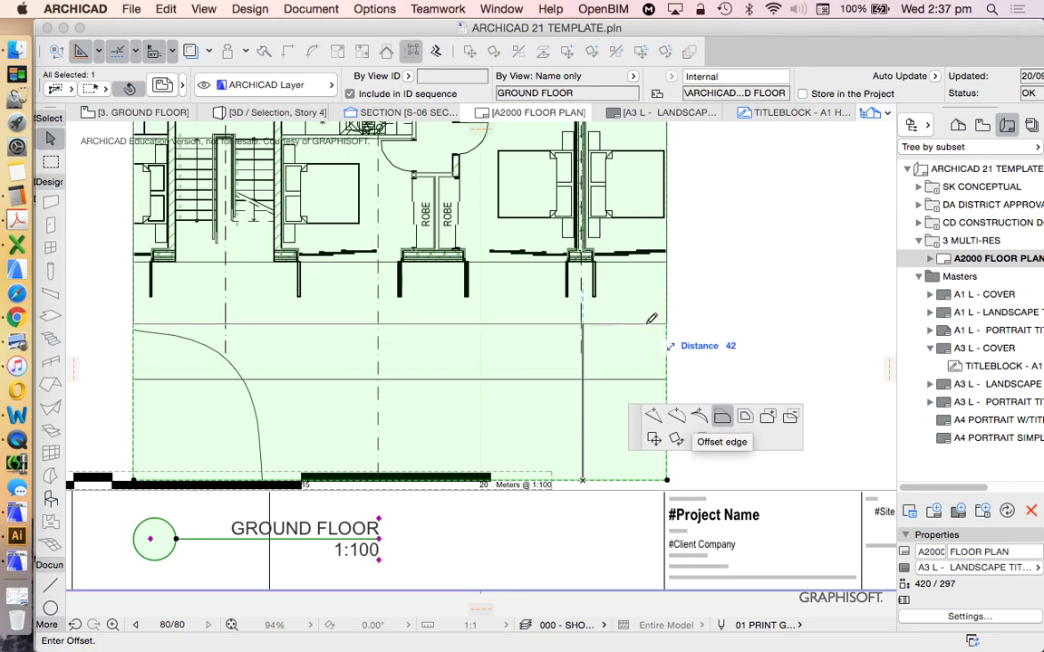
click(580, 314)
scroll(624, 468, down, 1)
scroll(624, 469, down, 5)
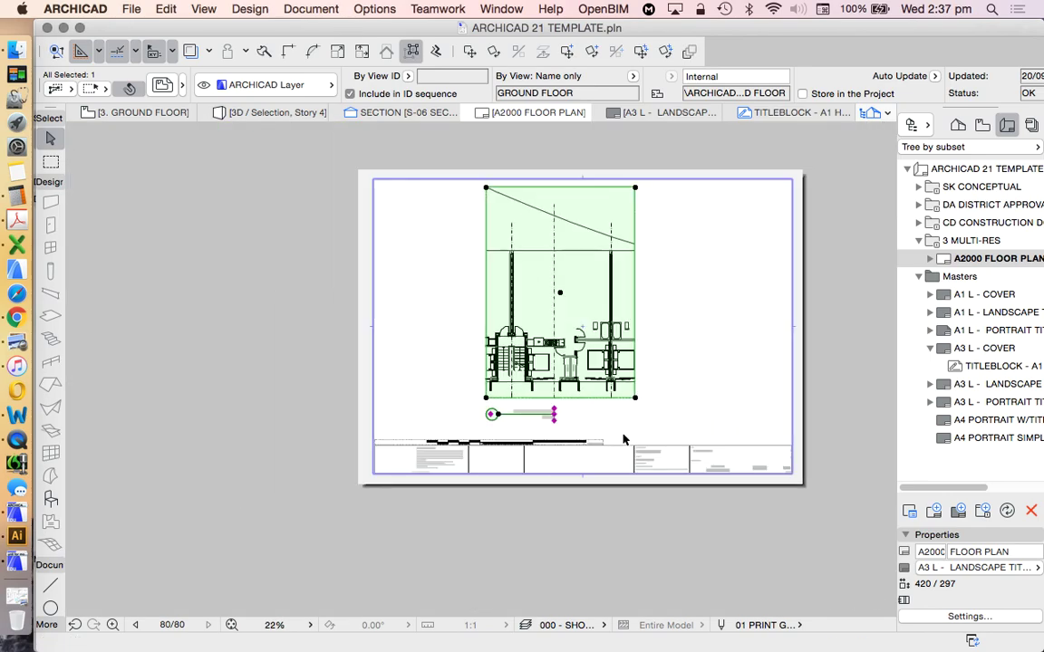
scroll(582, 228, up, 3)
scroll(583, 228, up, 3)
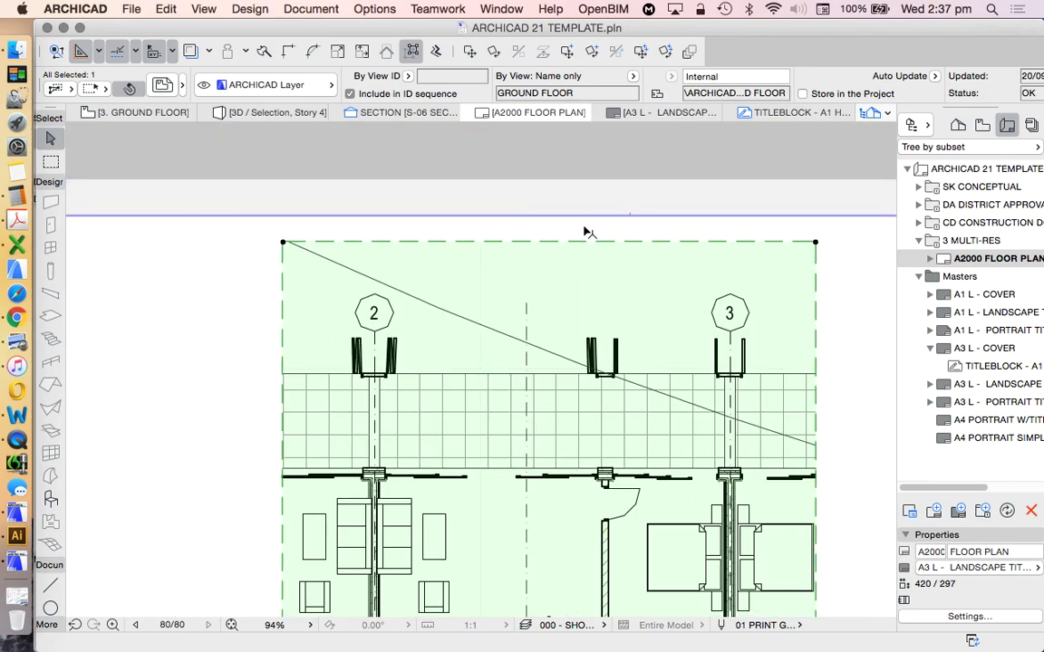
click(629, 242)
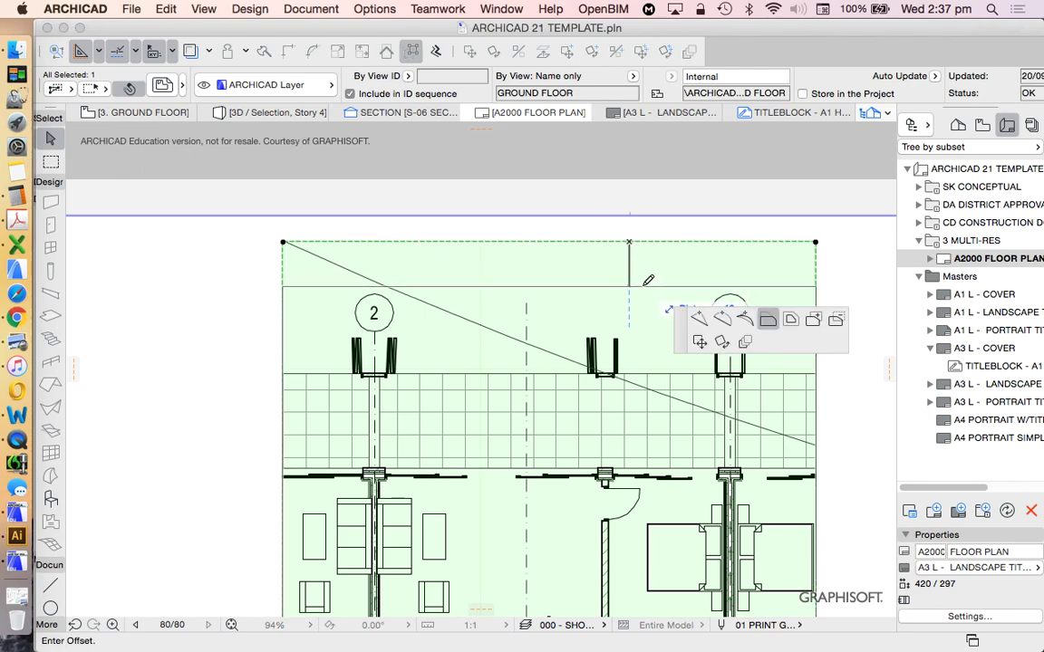
click(644, 285)
Step: Move the cropped GROUND FLOOR drawing towards the centre of the A2000 FLOOR PLAN layout
scroll(587, 277, down, 6)
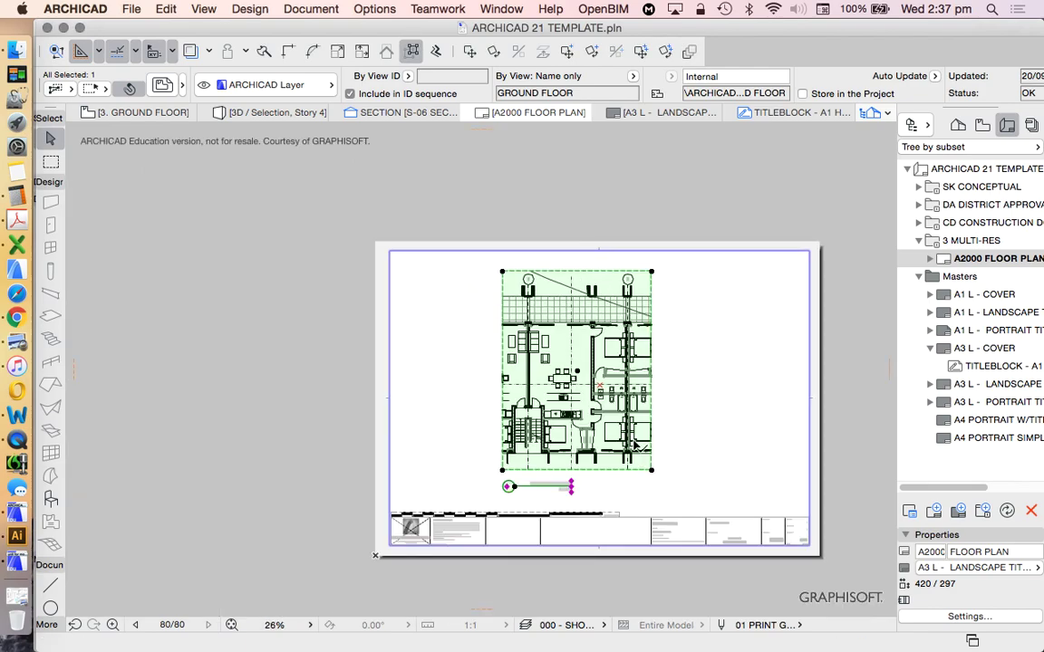
scroll(785, 430, up, 3)
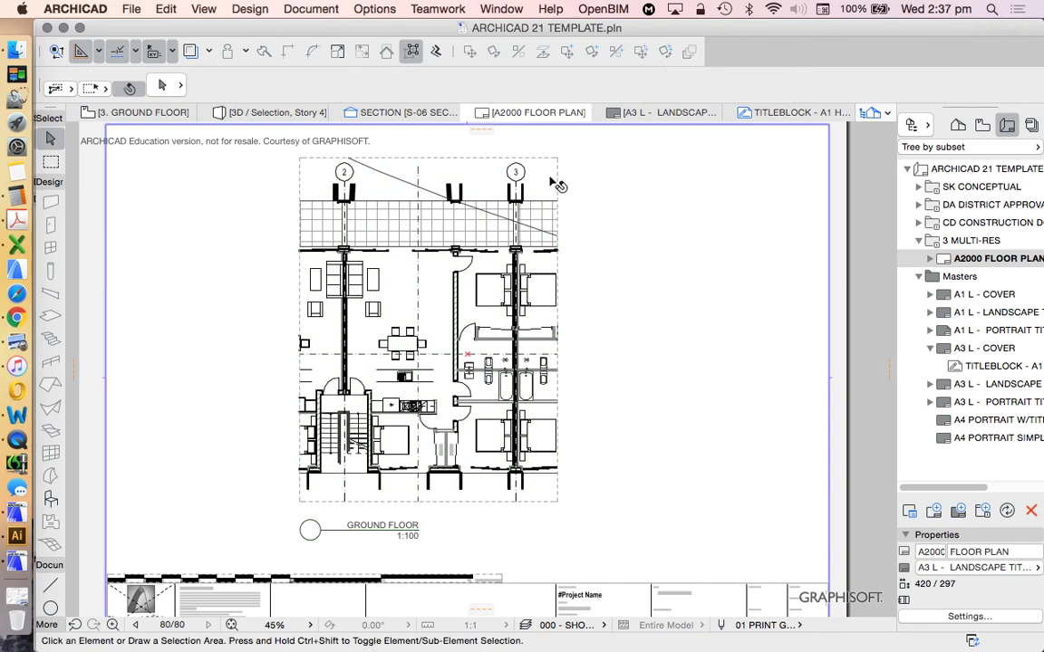
drag(558, 184, 605, 196)
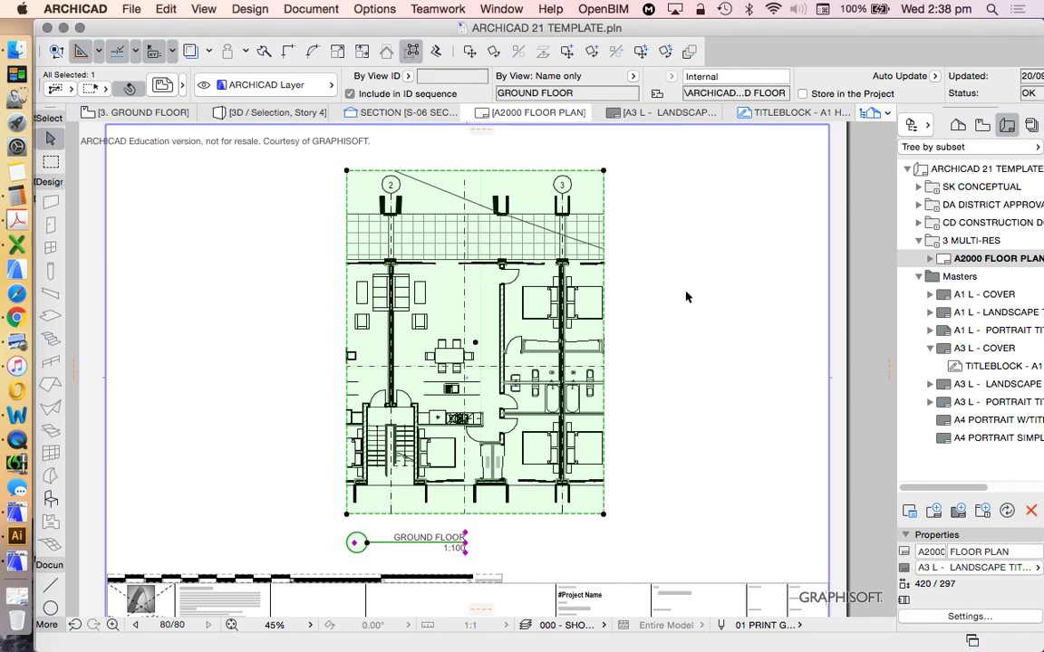
Step: Review the view settings of the saved GROUND FLOOR view, including its scale and pen set
scroll(648, 275, down, 3)
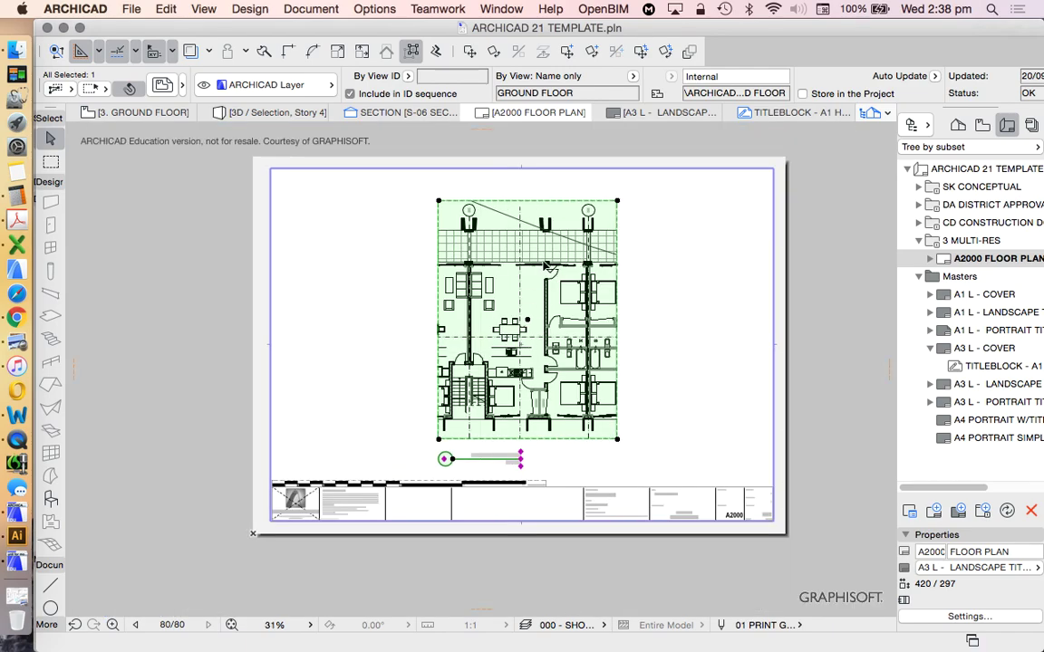
click(982, 125)
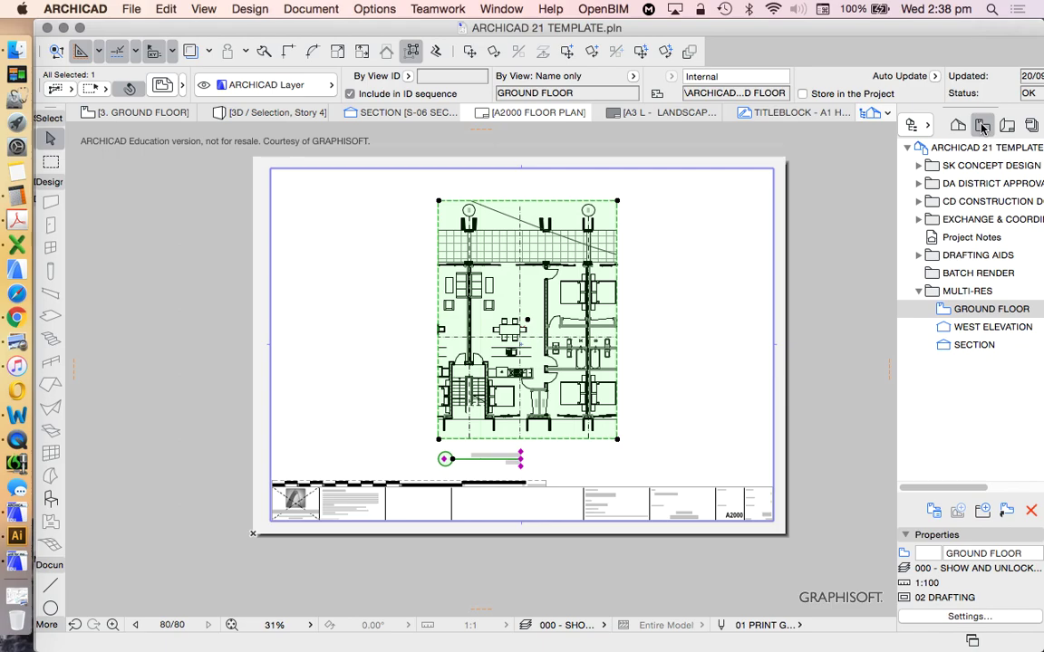
right_click(984, 312)
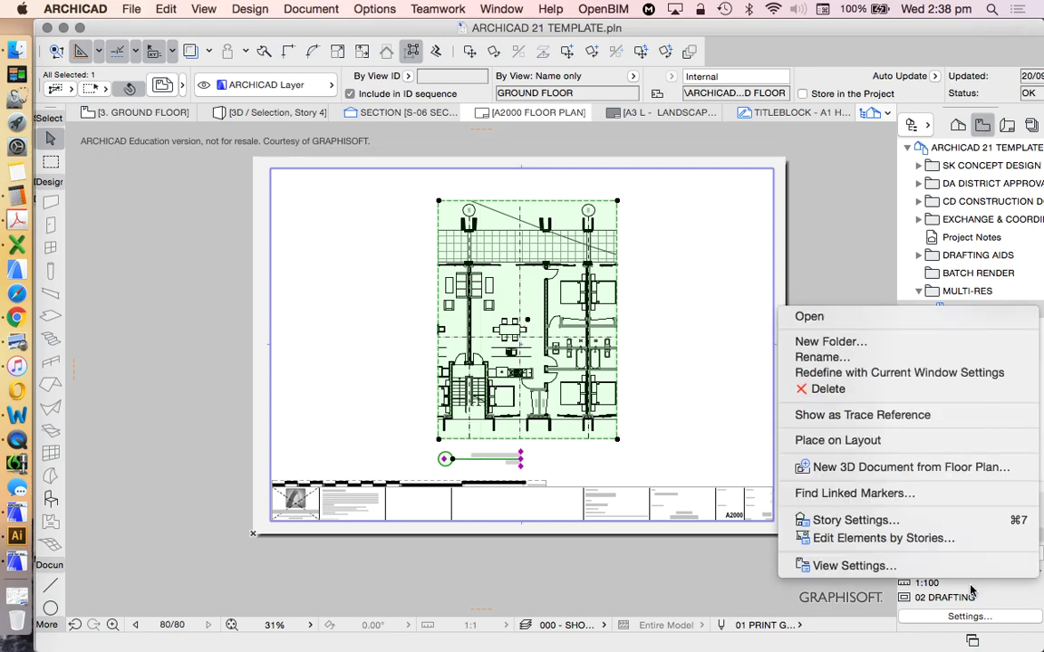
click(942, 564)
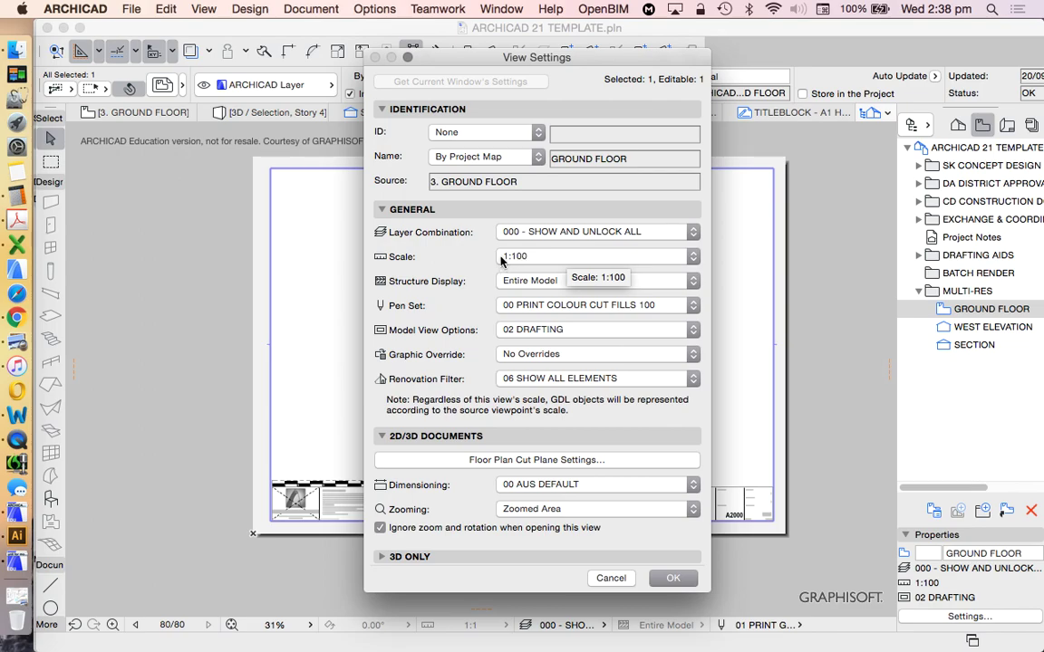
click(688, 580)
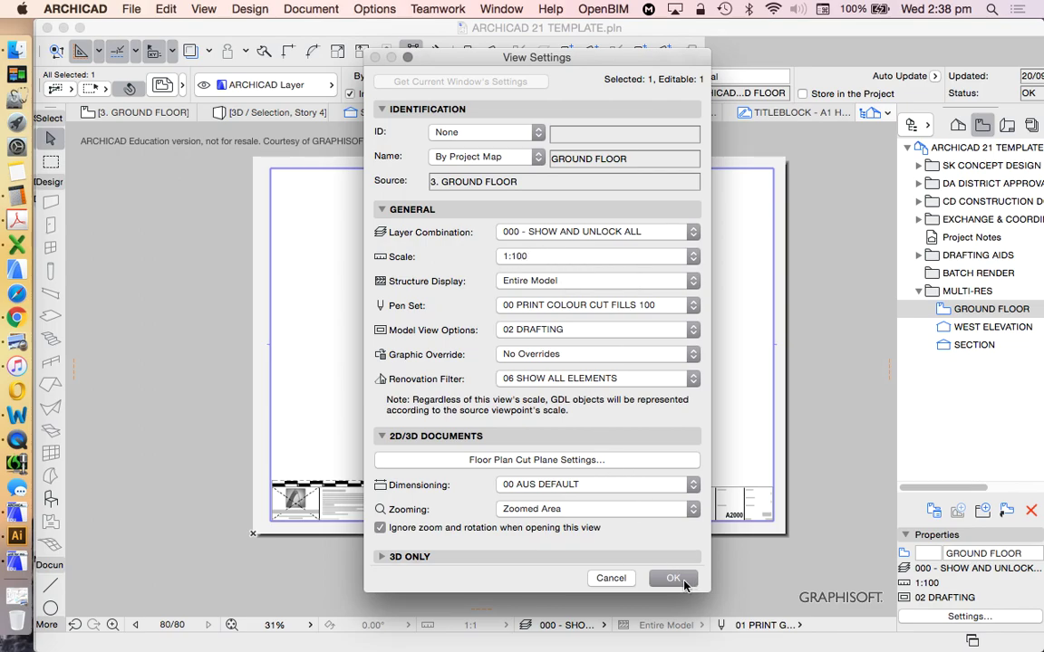
click(684, 582)
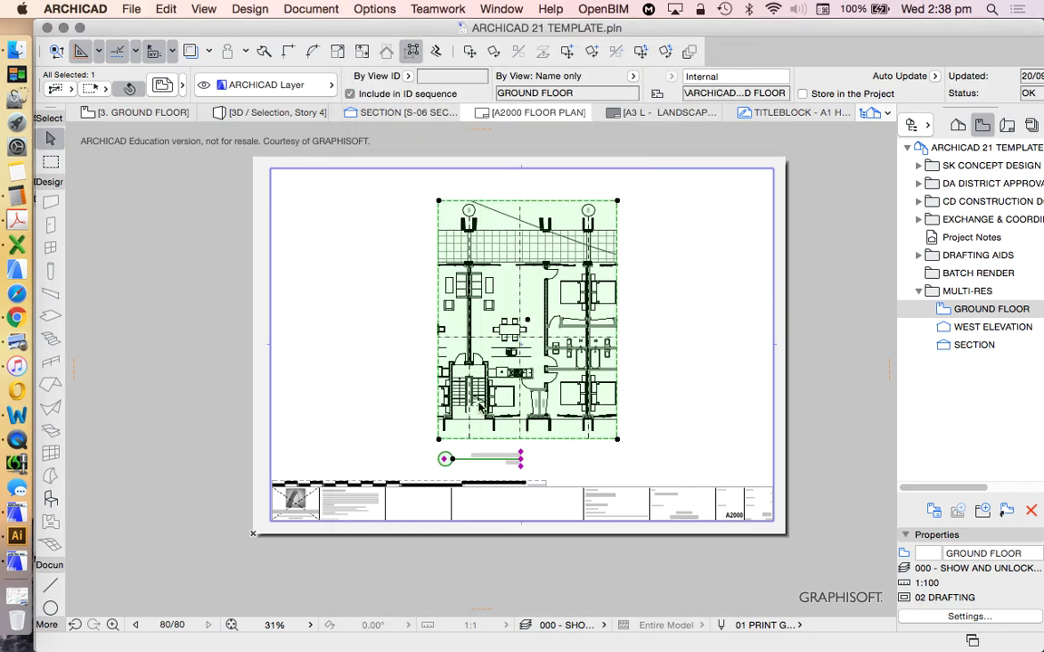
Step: Review the title settings of the GROUND FLOOR drawing placed on the A2000 FLOOR PLAN layout
click(683, 356)
scroll(471, 394, up, 5)
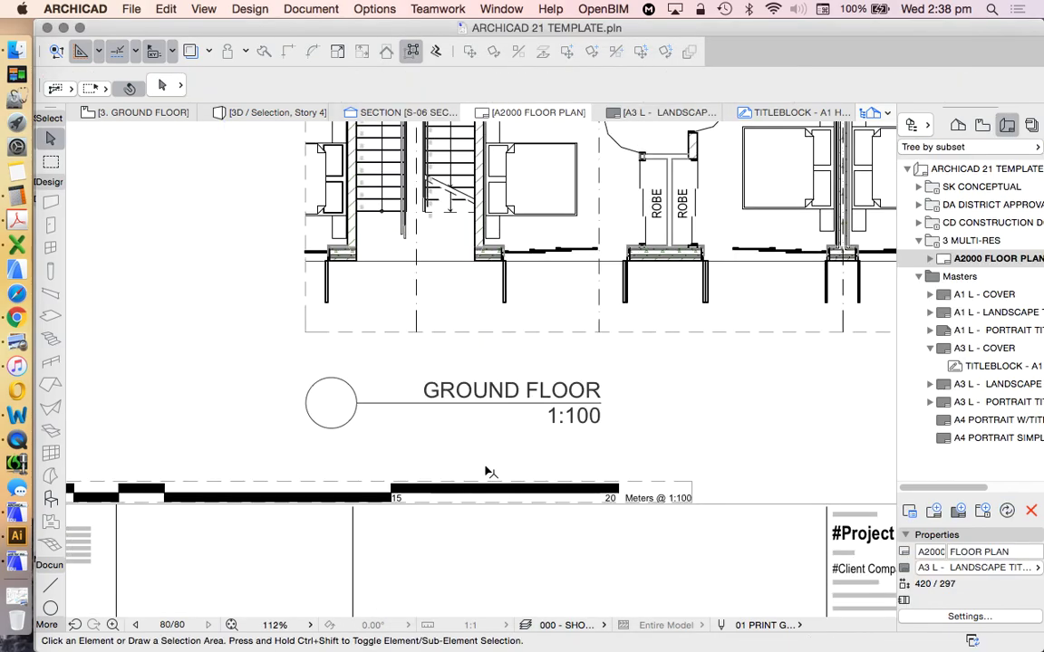
click(527, 424)
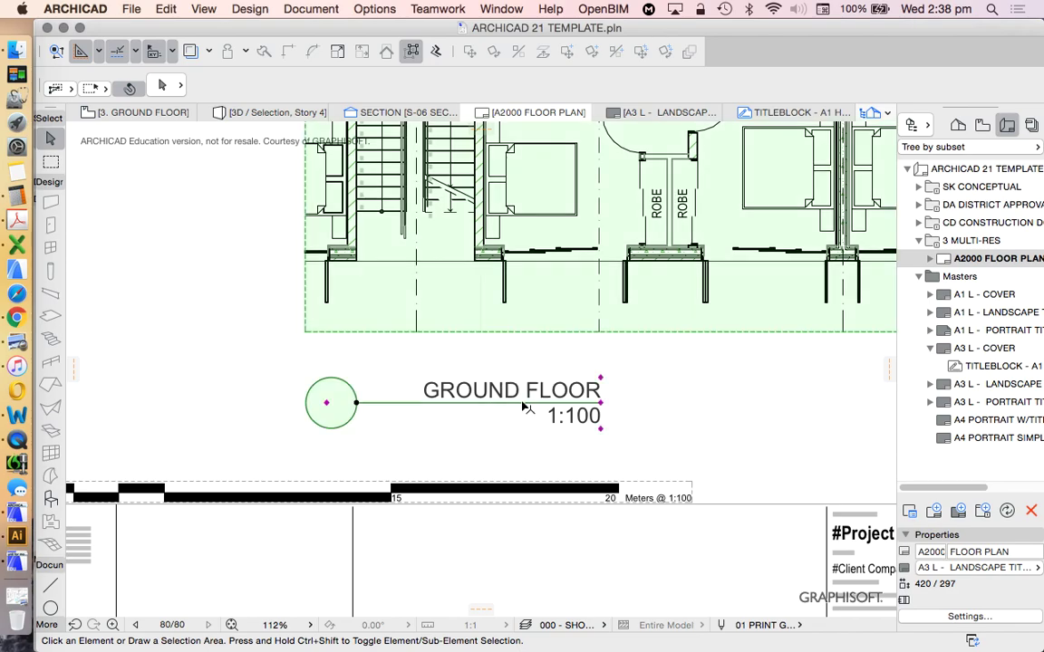
scroll(507, 416, down, 4)
click(164, 85)
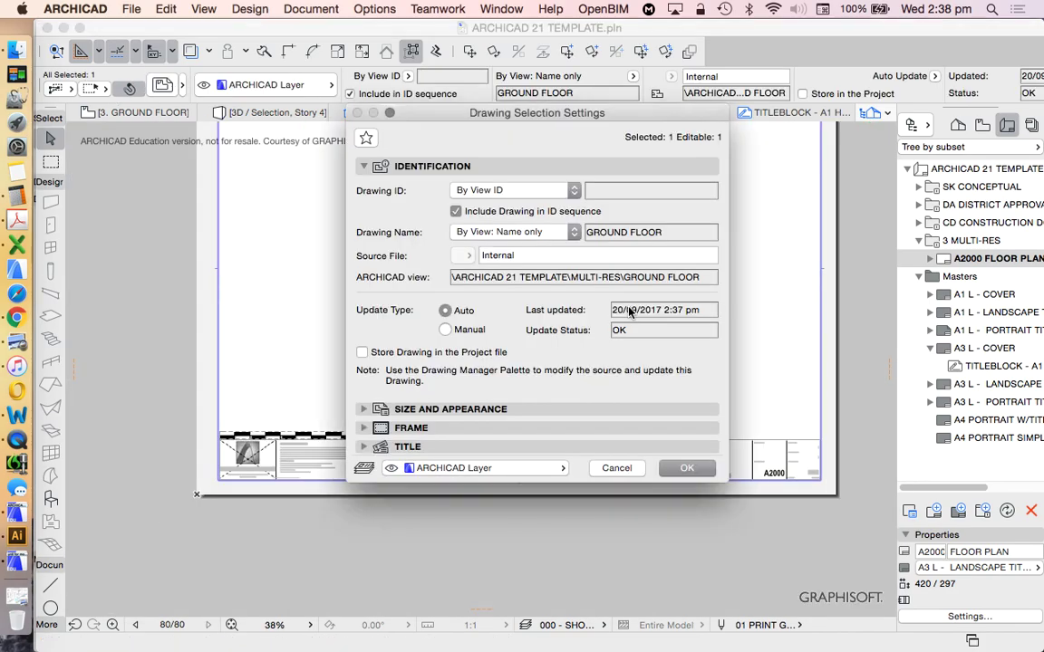
click(401, 448)
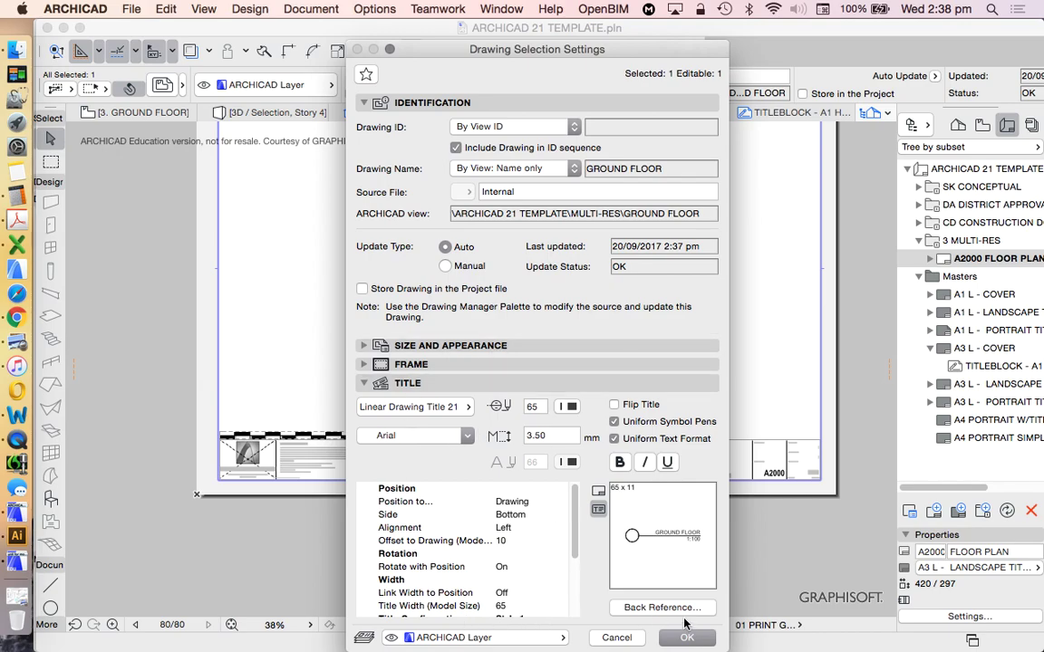
click(686, 637)
click(589, 429)
scroll(589, 429, down, 5)
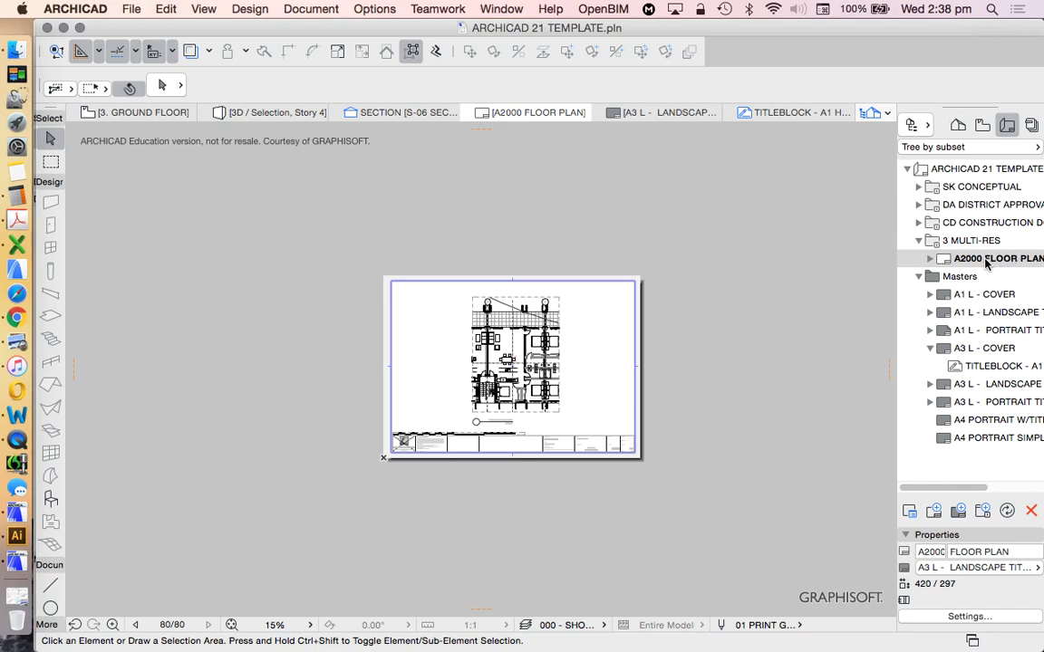
Step: Create two new layouts with default settings in the MULTI-RES subset after A2000 FLOOR PLAN
right_click(986, 264)
click(978, 306)
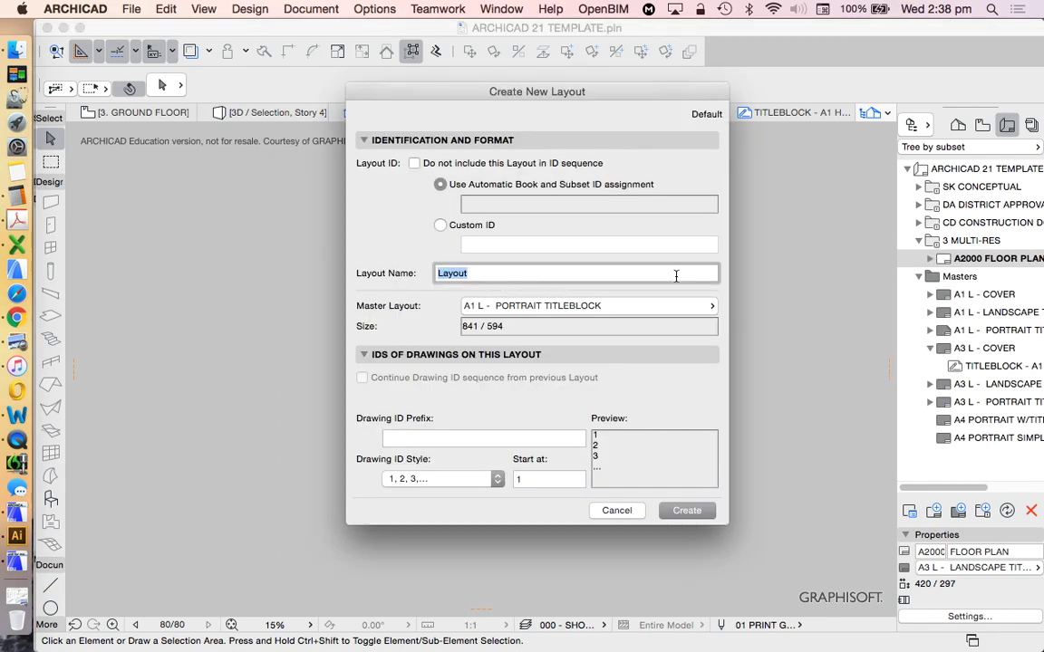
click(687, 511)
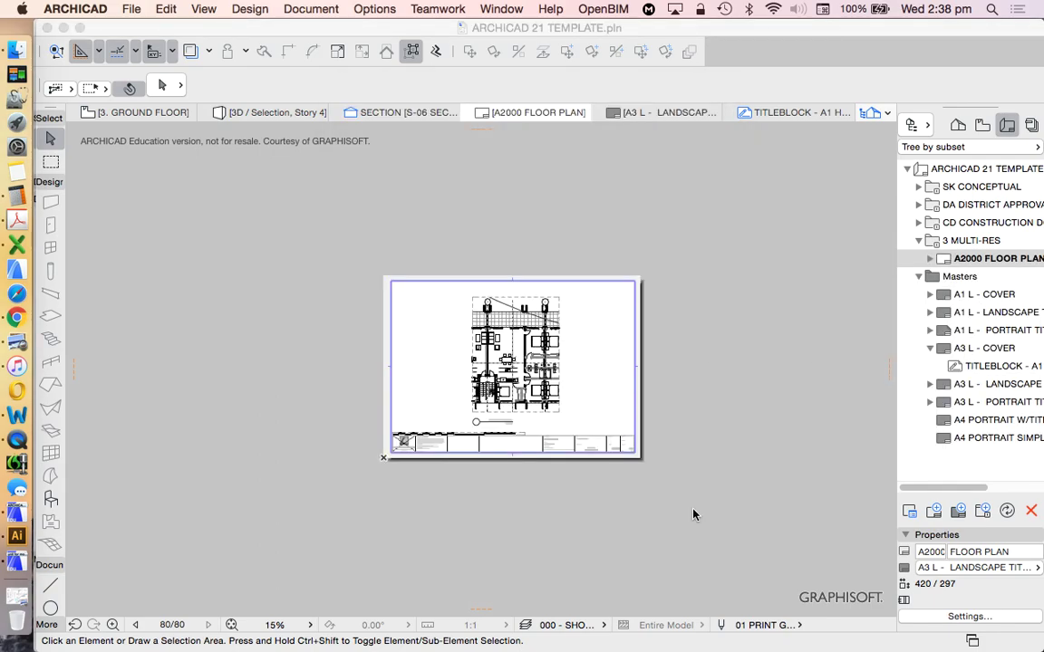
right_click(915, 273)
click(937, 326)
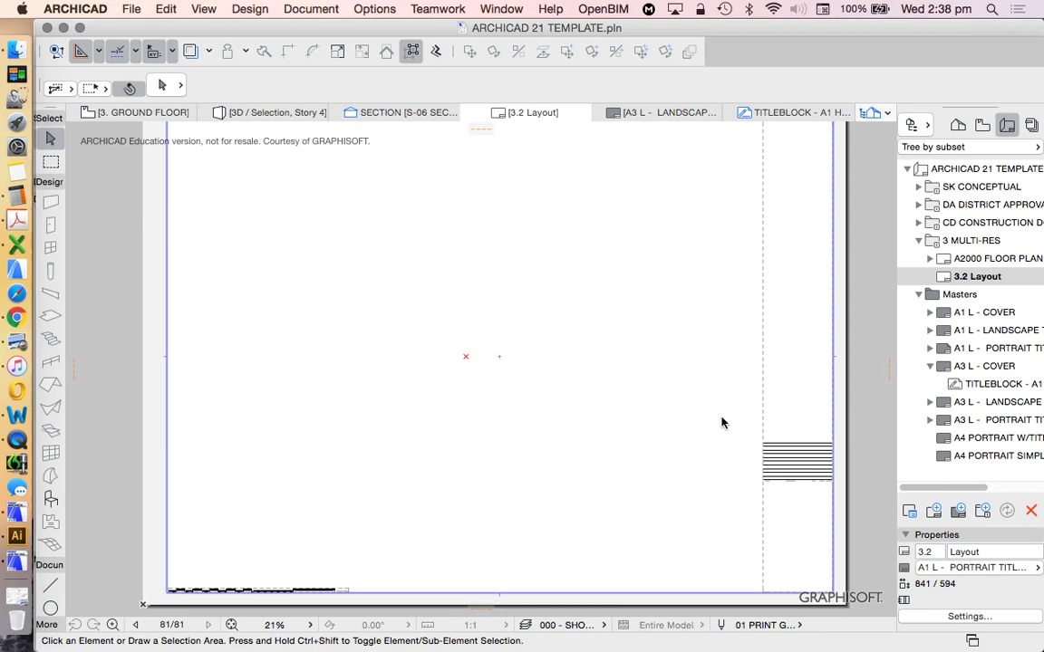
click(687, 510)
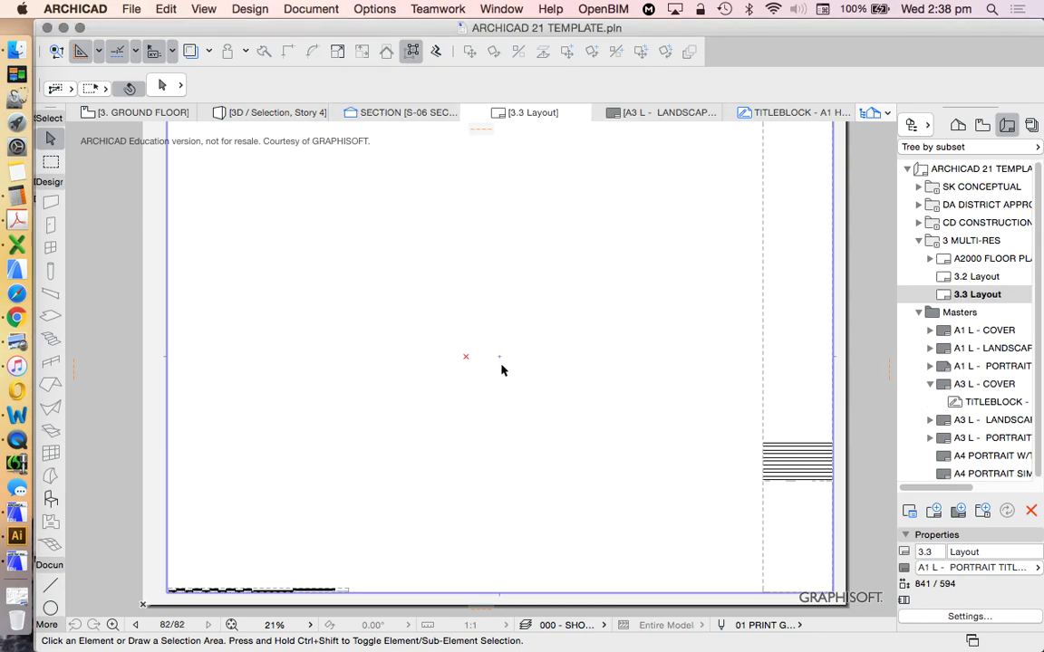
Step: Assign the A3 L - LANDSCAPE TITLEBLOCK master to the 3.2 layout
right_click(969, 277)
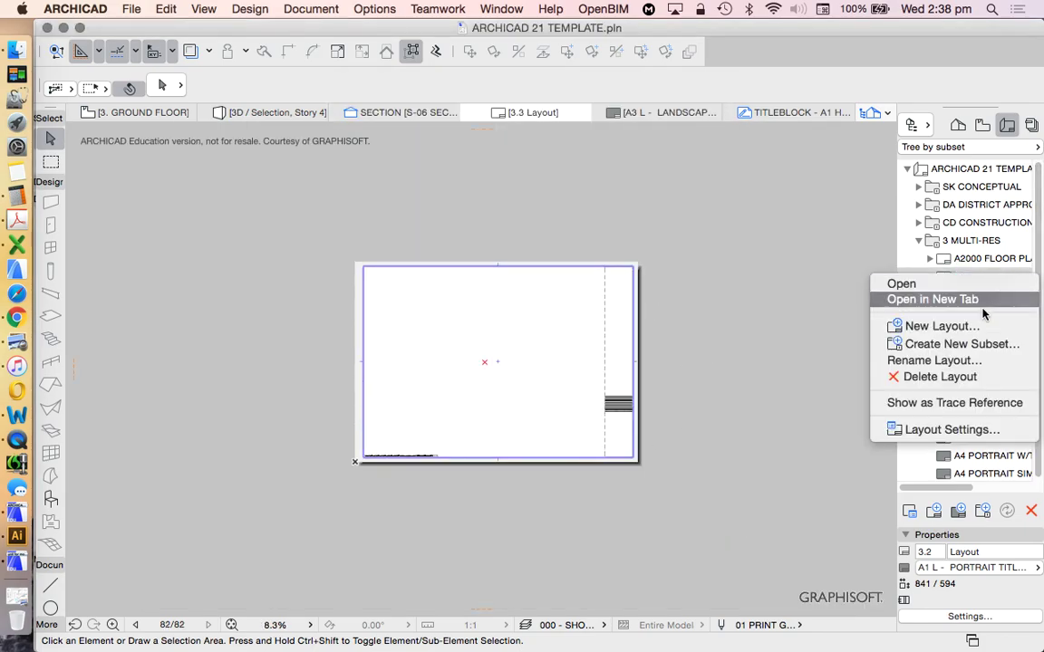
click(915, 429)
click(535, 293)
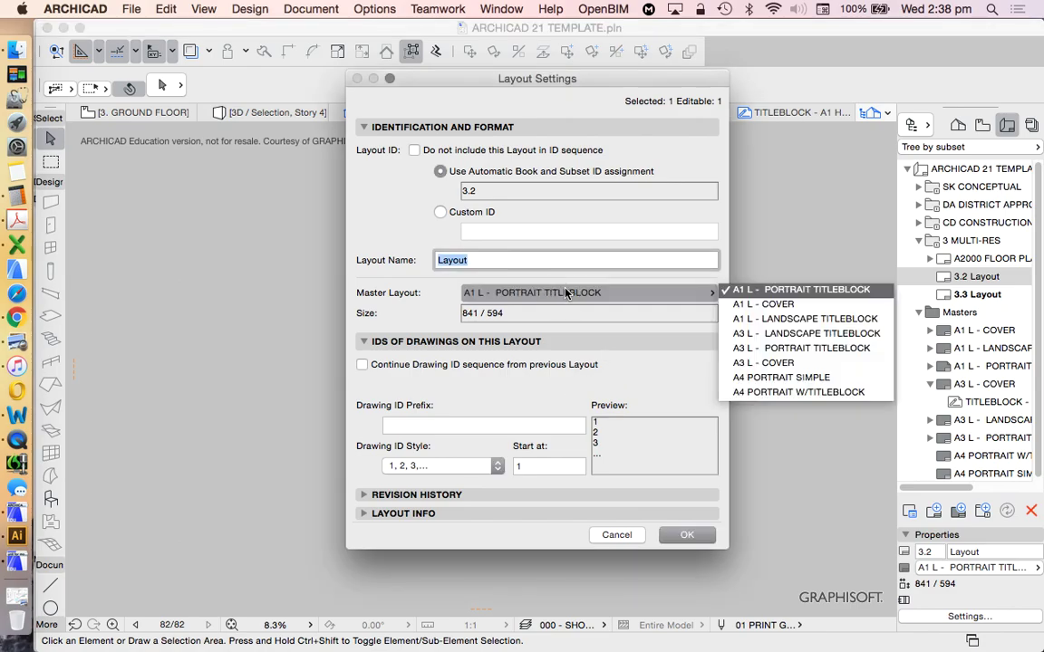
click(820, 334)
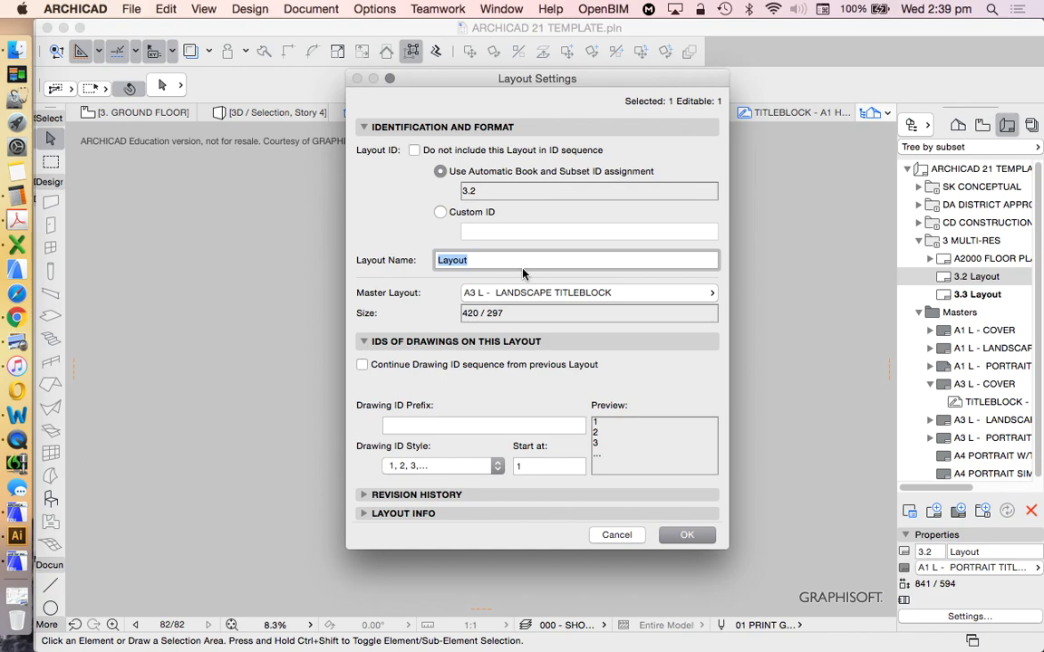
Step: Give the 3.2 layout the custom ID A3000 and the name SECTION, and apply its settings
text(A)
click(644, 302)
click(535, 284)
double_click(452, 260)
key(BackSpace)
text(A3000)
click(440, 211)
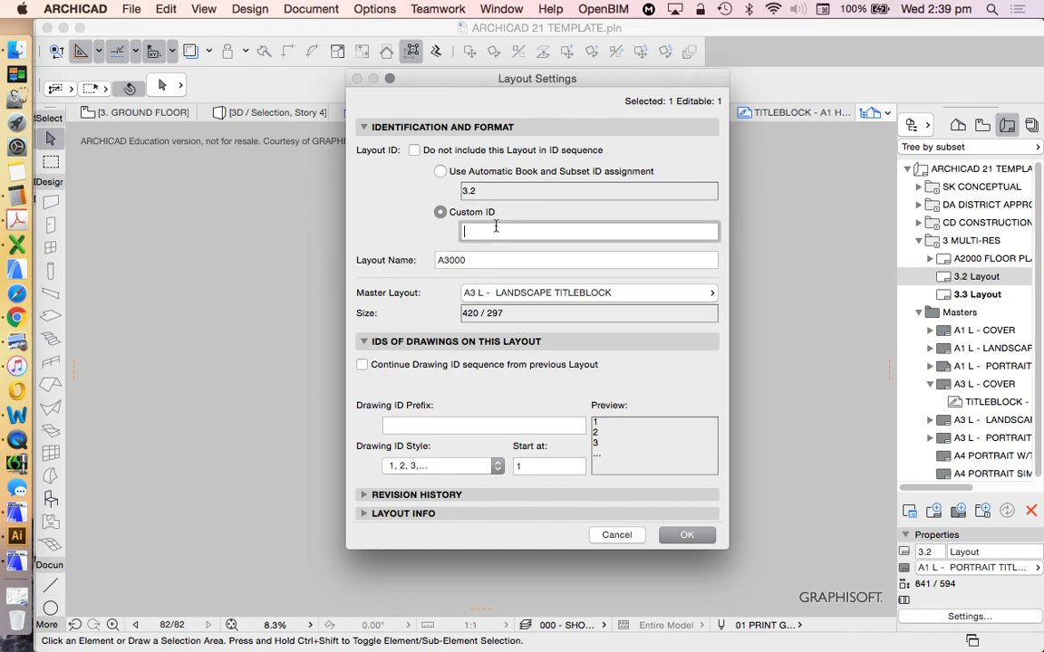
key(Tab)
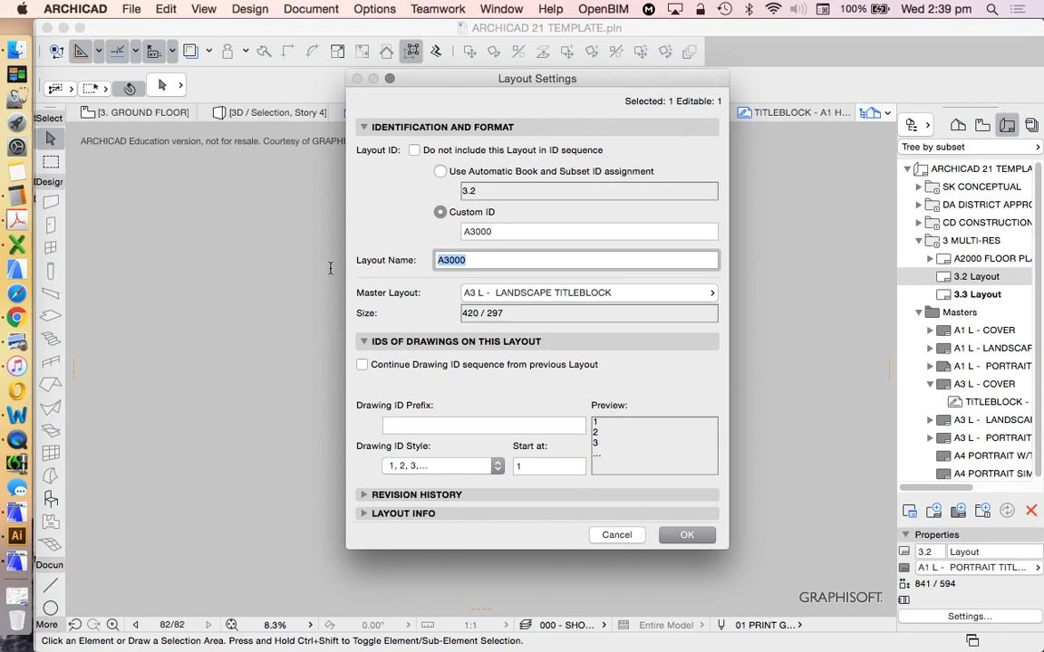
text(SECTION)
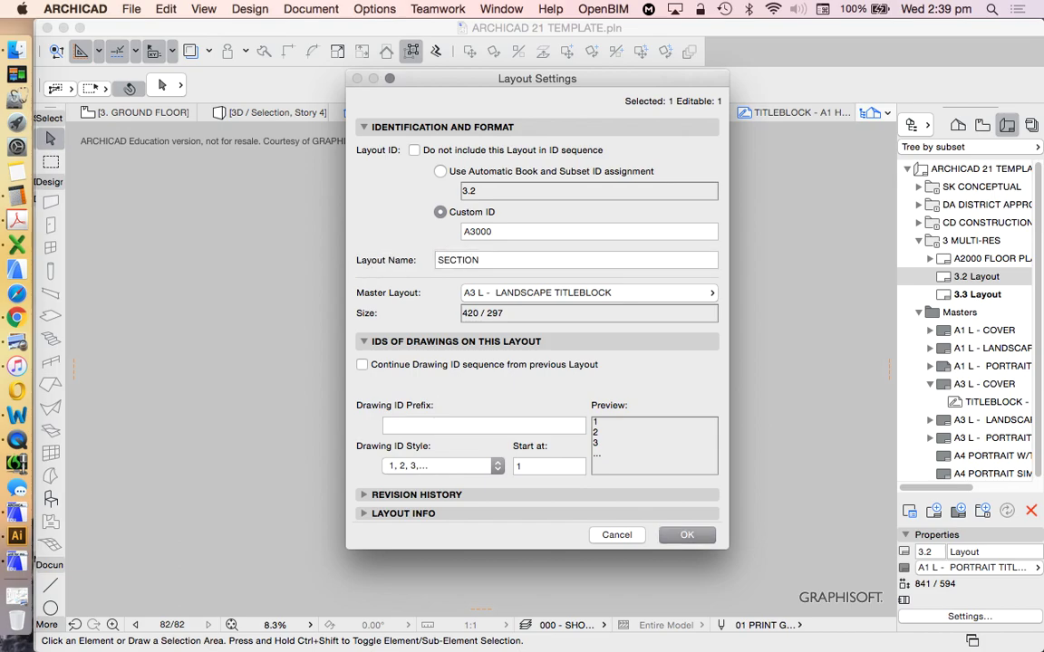
key(Return)
Step: Rename the 3.3 layout with the ID A4000 and the name ELEVATION
click(997, 292)
right_click(997, 294)
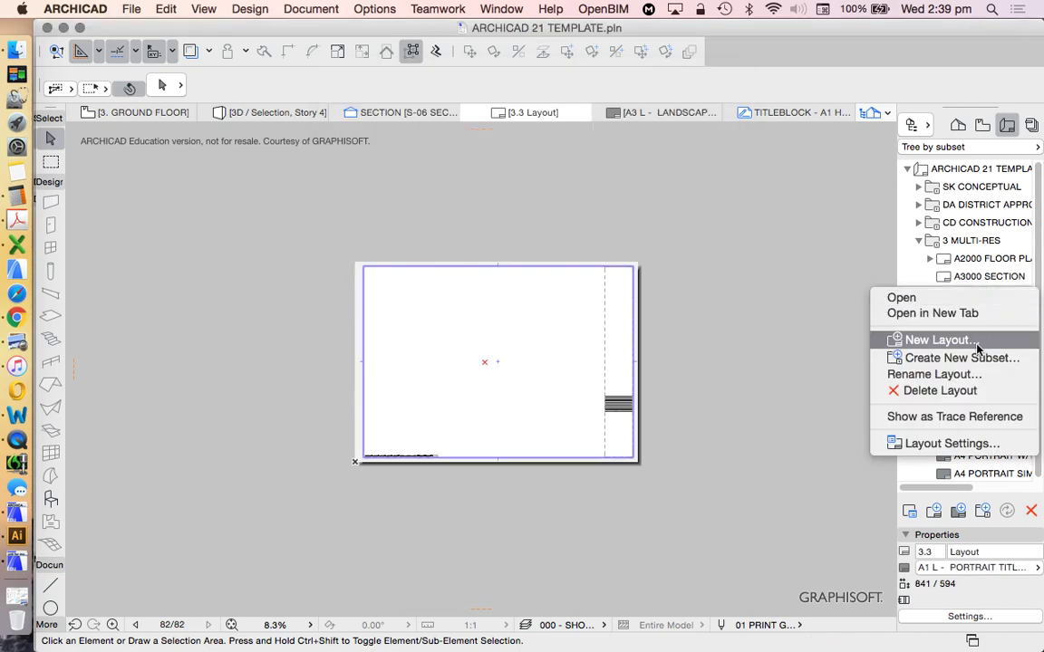
click(971, 372)
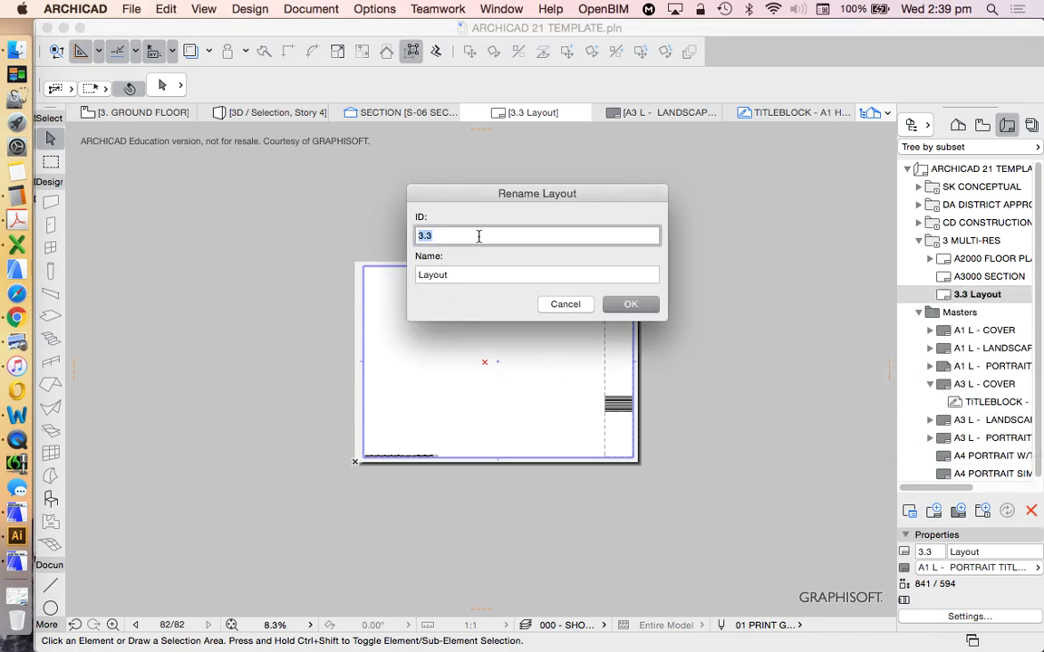
text(A4000)
click(532, 273)
key(super+a)
text(E)
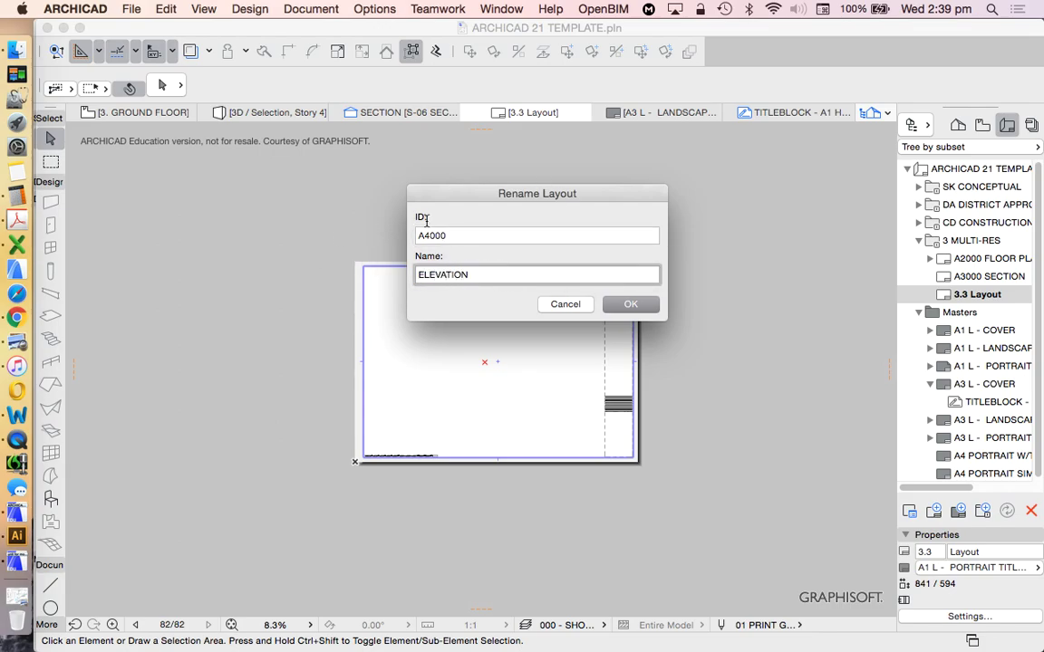
click(631, 304)
Step: Change the A4000 ELEVATION layout's master to A3 L - LANDSCAPE TITLEBLOCK
right_click(974, 295)
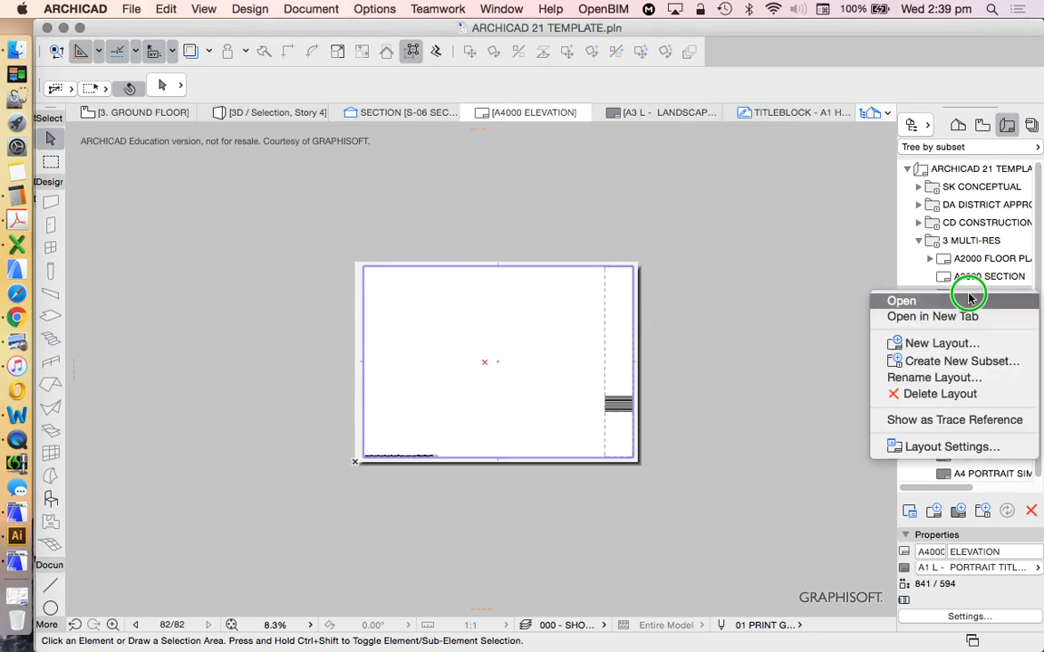
click(920, 446)
click(552, 291)
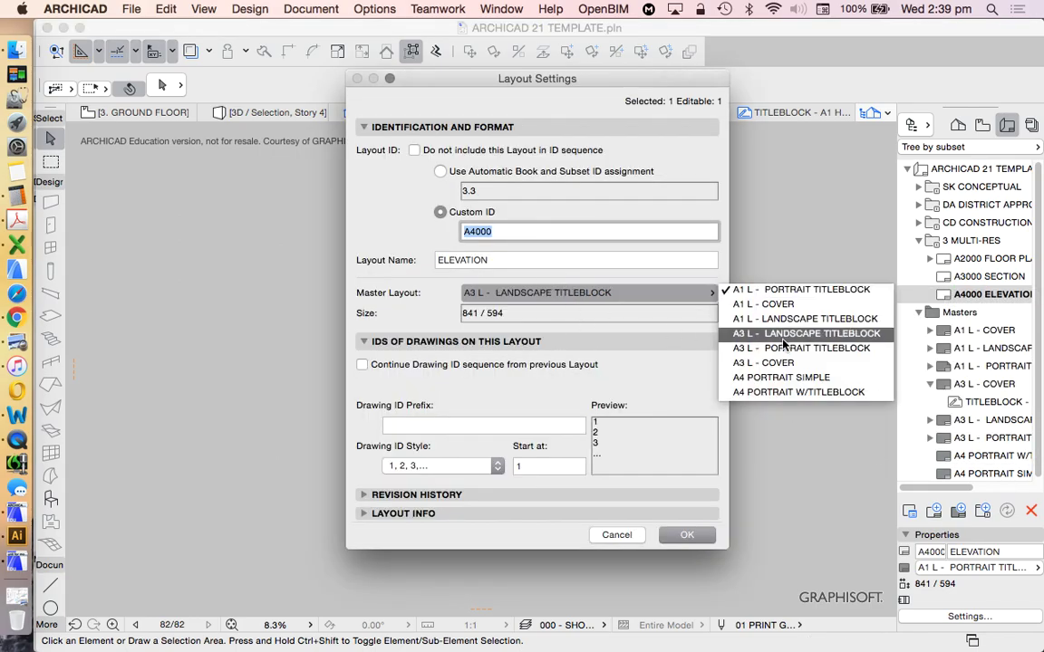
click(806, 334)
click(686, 535)
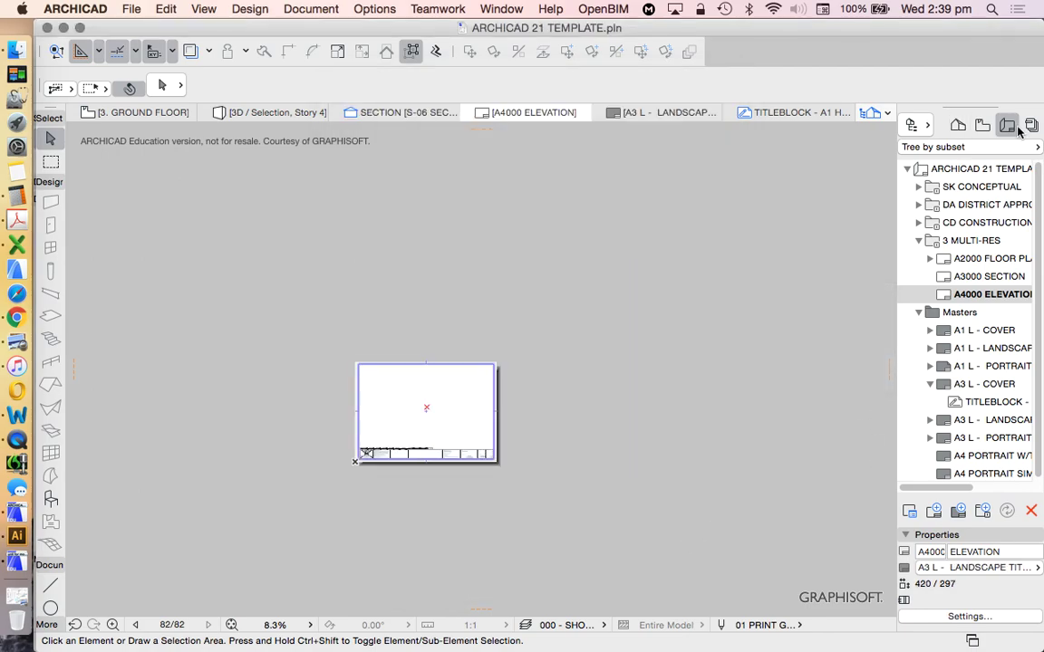
Step: Open the A3000 SECTION layout and place the saved SECTION view from the MULTI-RES folder on it
double_click(962, 277)
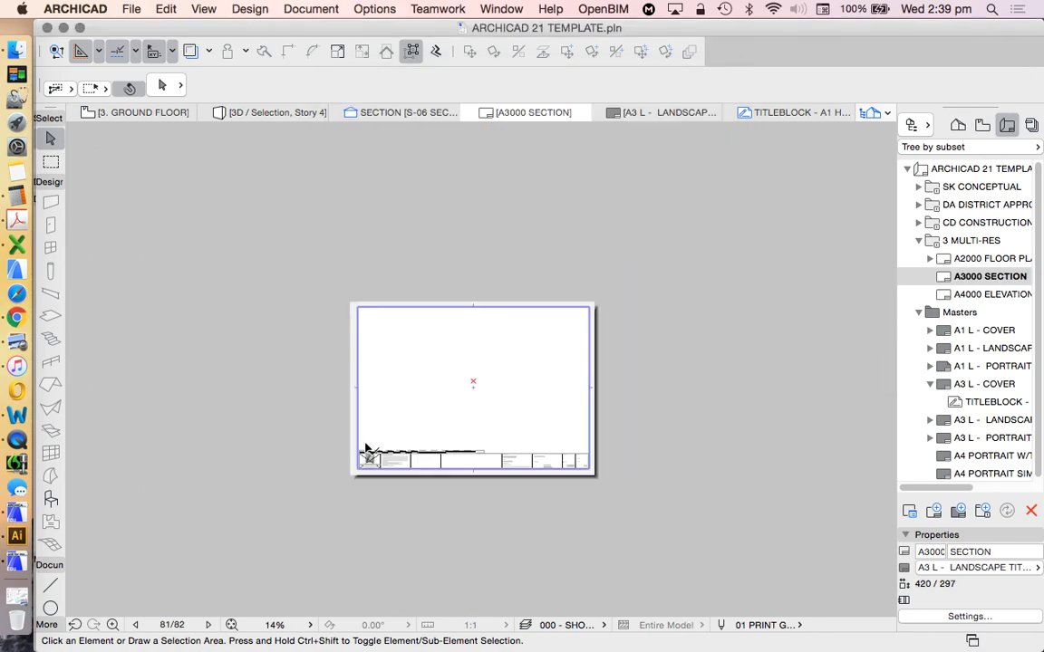
click(984, 126)
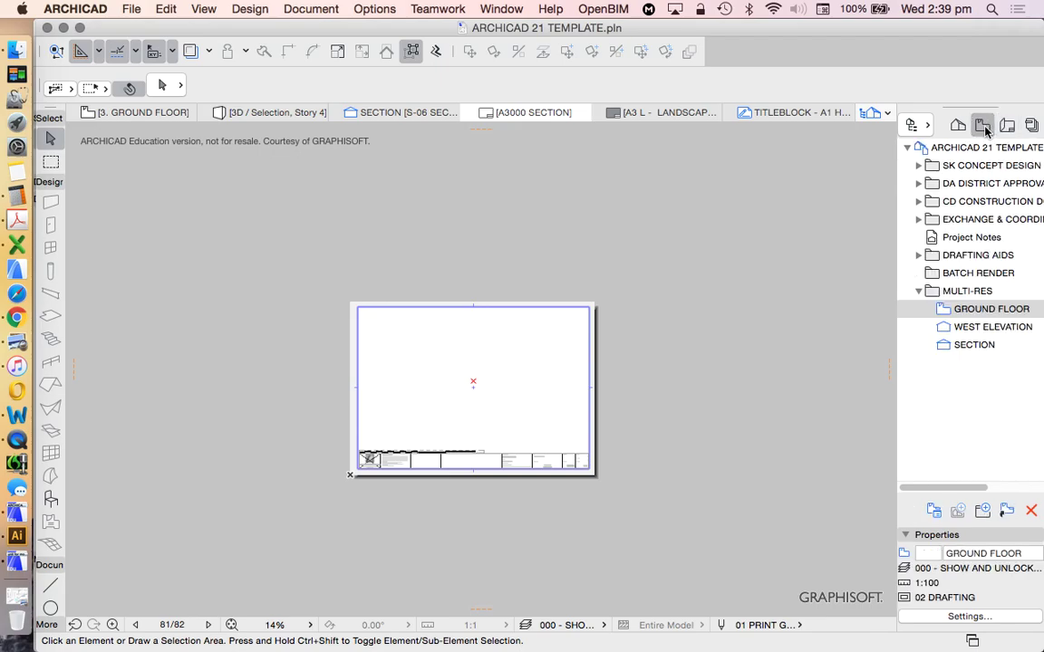
click(979, 345)
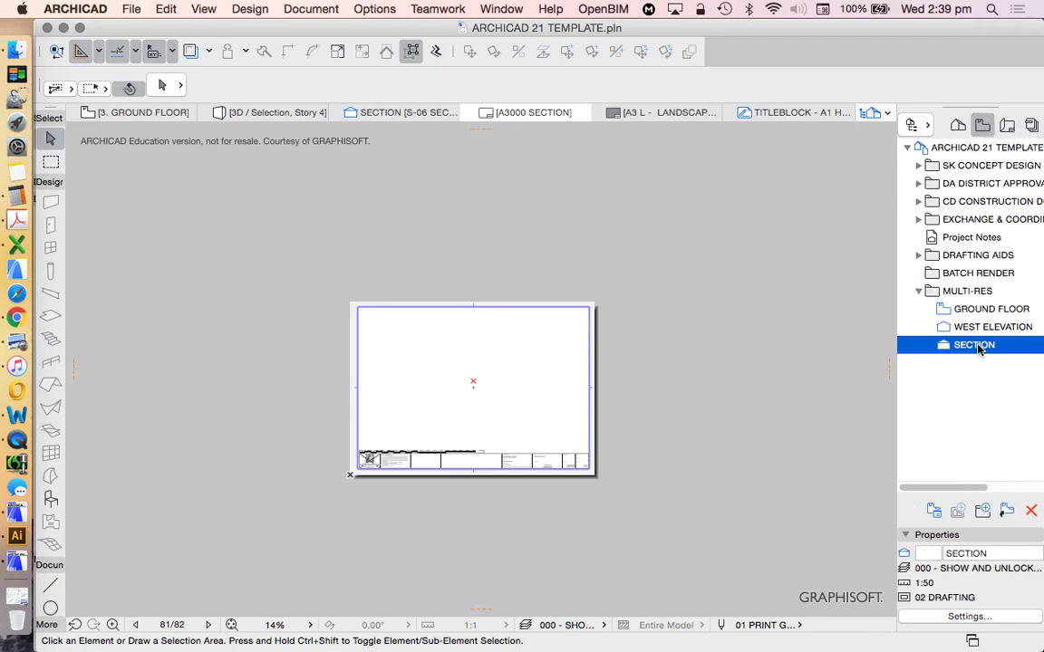
drag(971, 349, 456, 393)
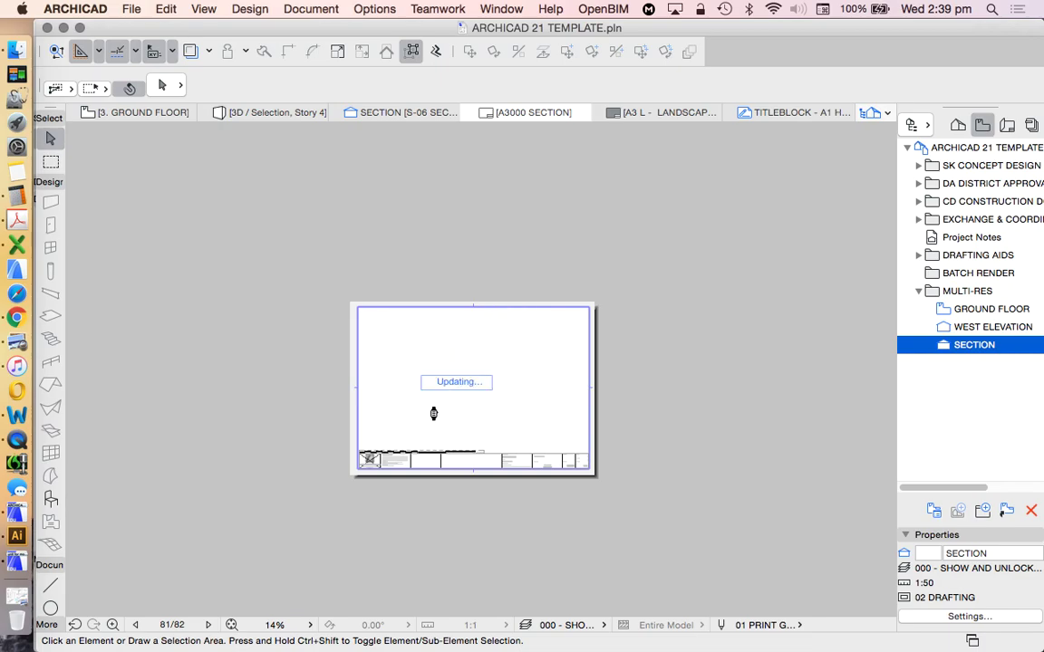
click(1008, 126)
click(982, 125)
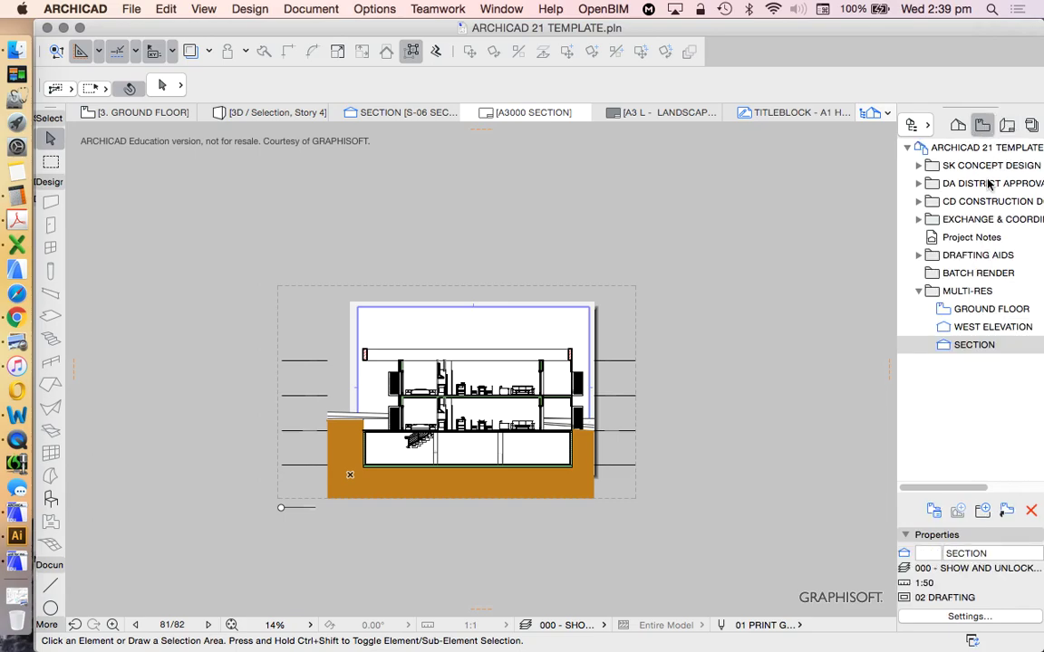
Step: Crop the section drawing's frame on all four sides so it closely surrounds the building and is about as wide as the sheet
scroll(326, 449, up, 2)
click(509, 214)
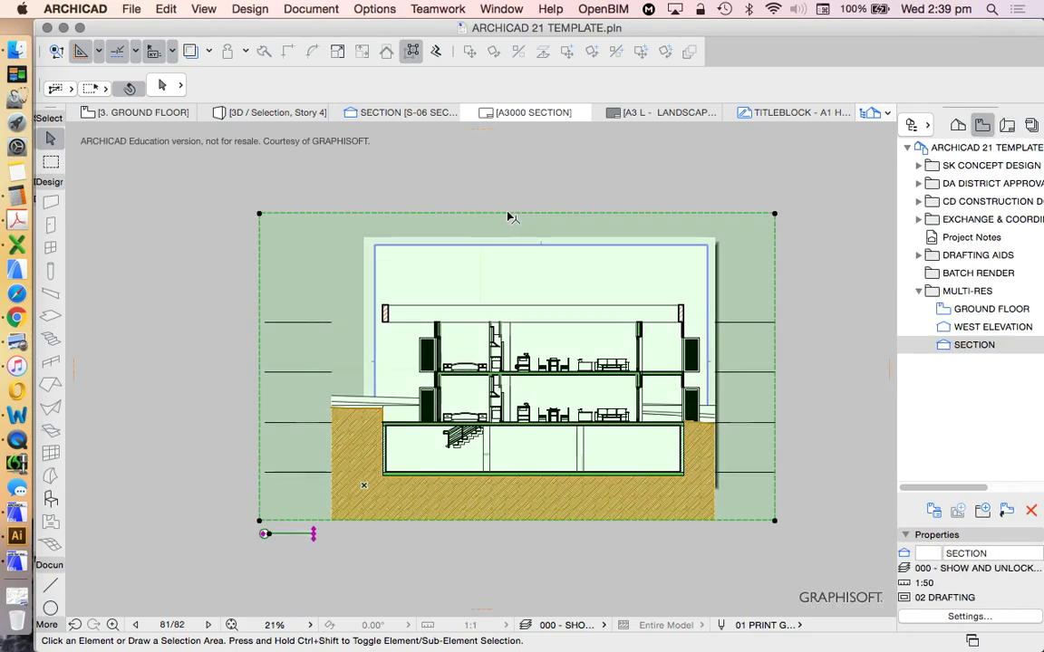
click(532, 214)
click(513, 301)
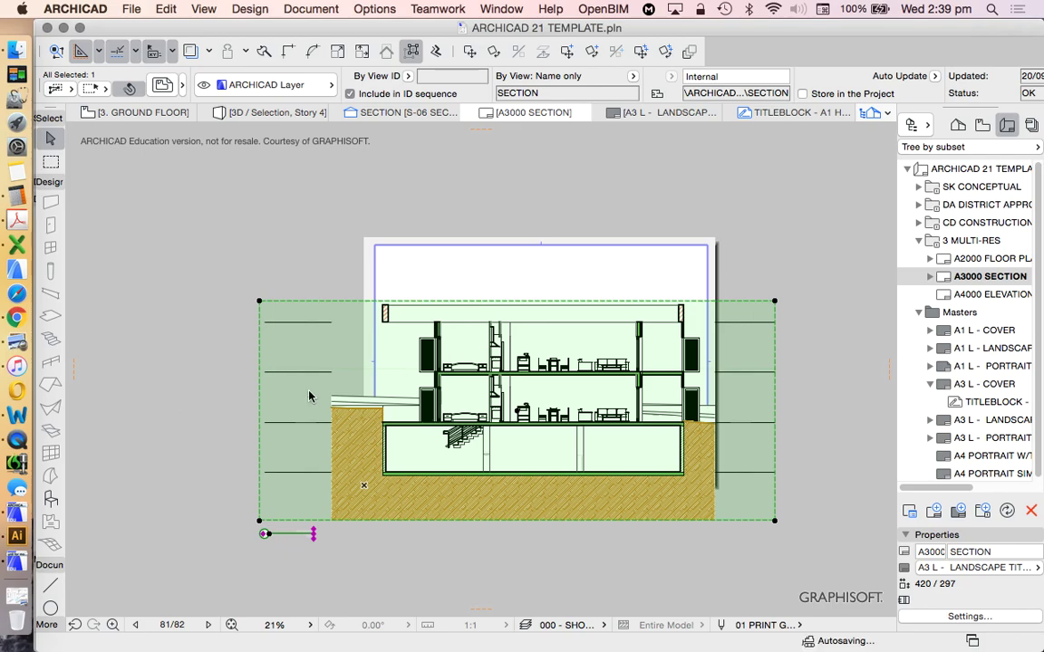
click(259, 362)
click(359, 358)
click(532, 520)
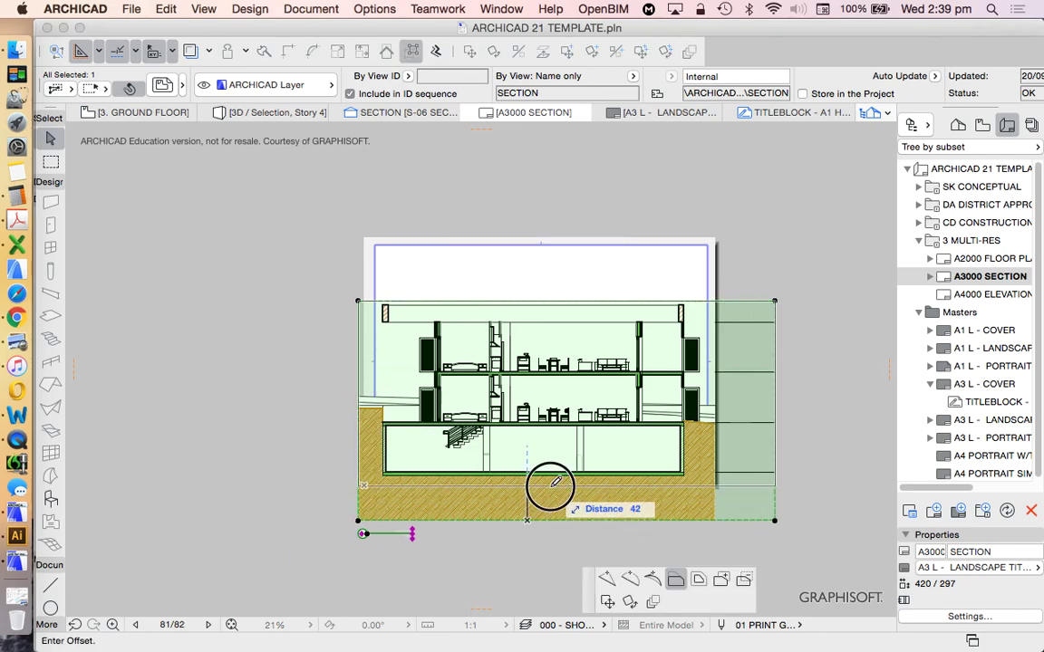
click(550, 486)
click(775, 342)
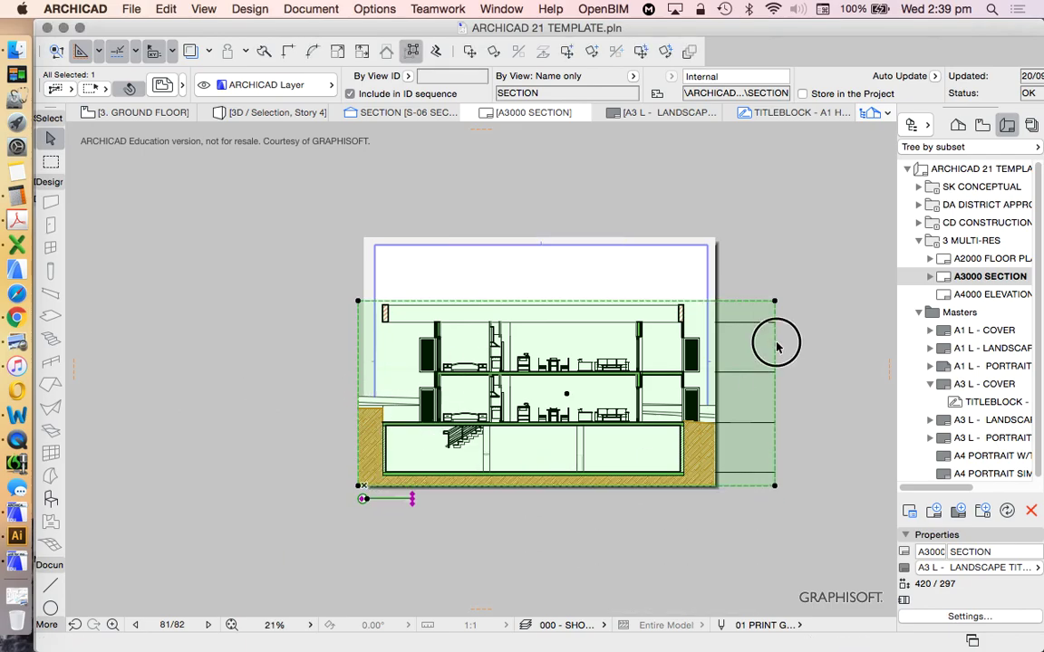
click(711, 332)
Step: Move the cropped section drawing up on the A3000 SECTION layout so it sits above the title block
right_click(739, 277)
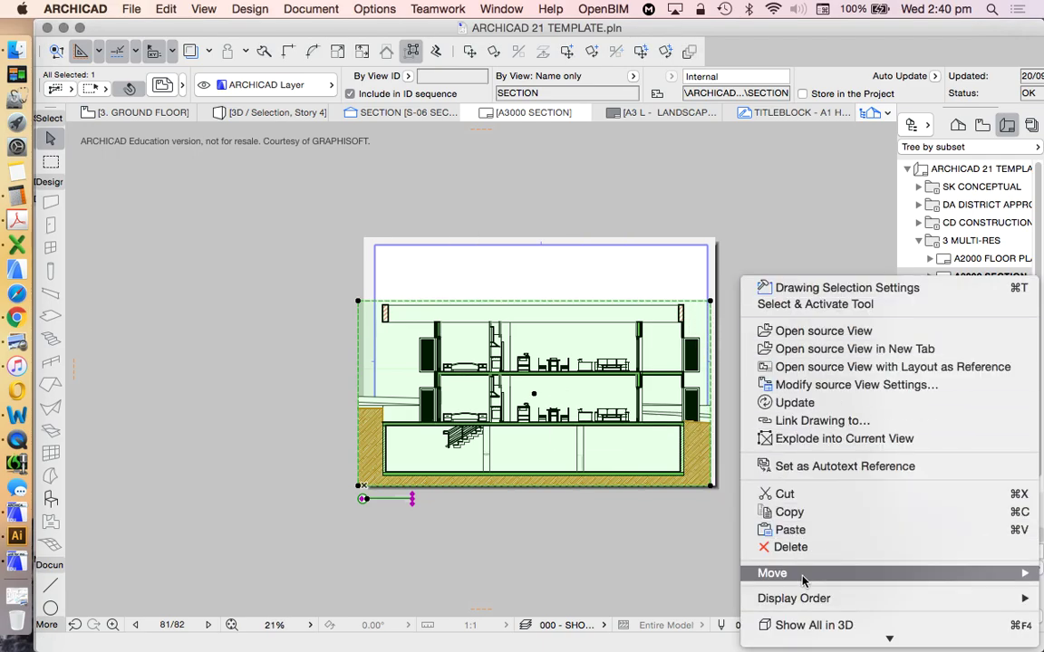
mouse_move(811, 577)
click(669, 501)
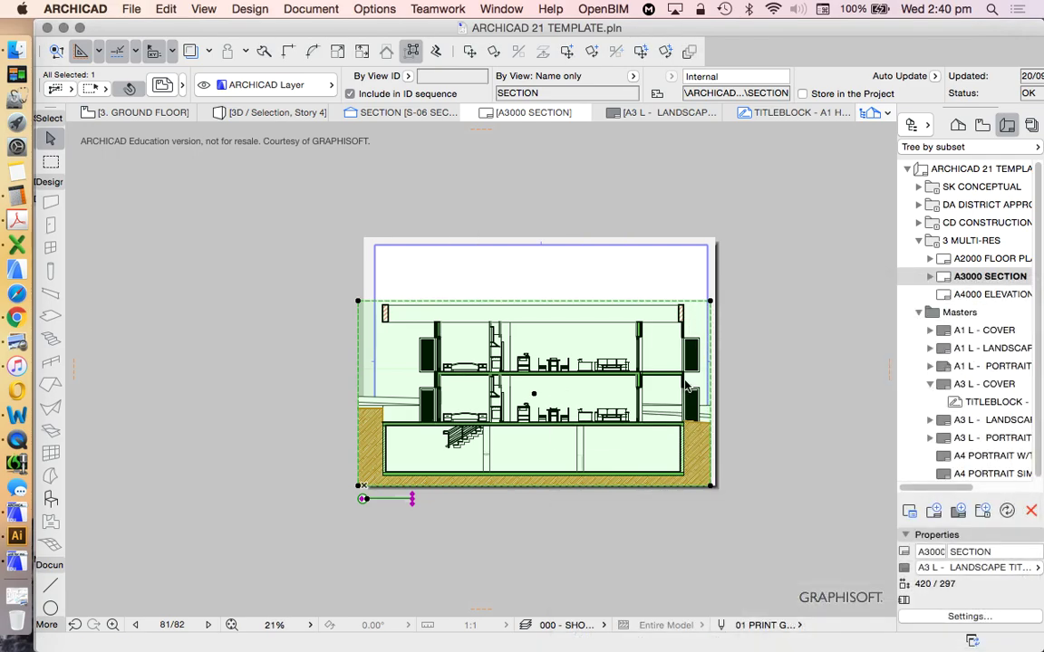
scroll(695, 305, up, 3)
click(675, 334)
click(678, 218)
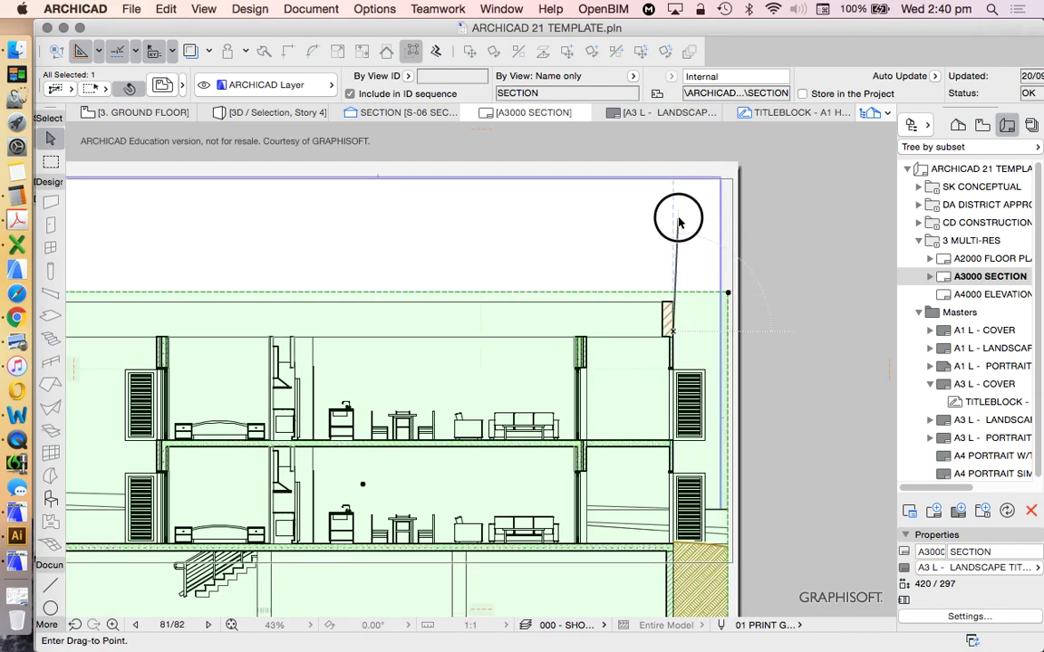
scroll(759, 226, down, 3)
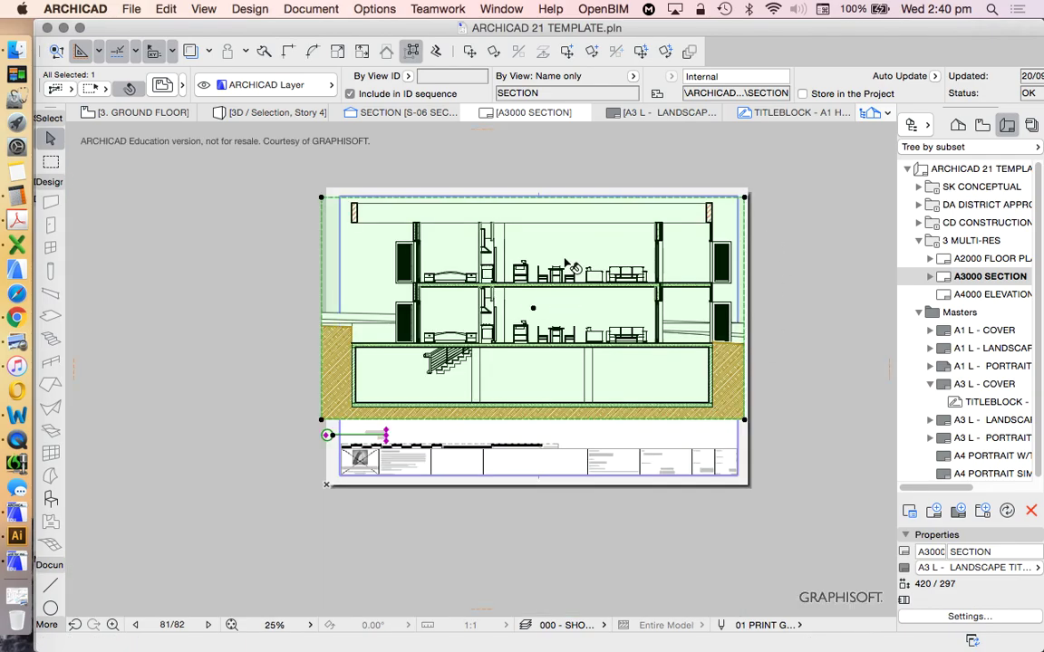
Step: Crop the left and right edges of the section drawing to the layout's margin lines and deselect it
scroll(363, 202, up, 2)
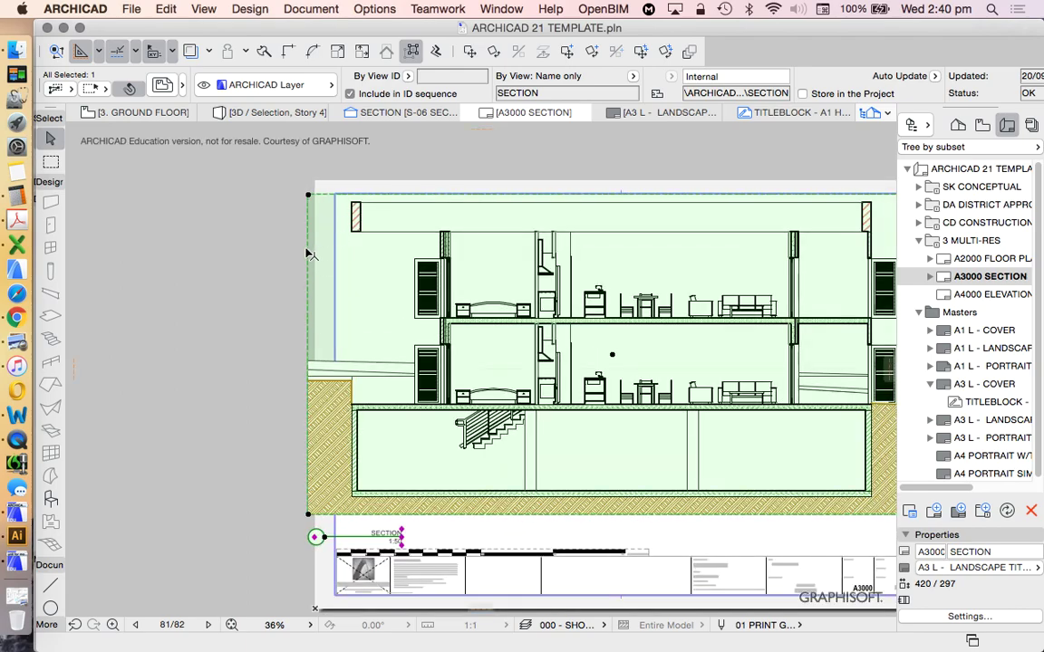
click(308, 248)
click(341, 226)
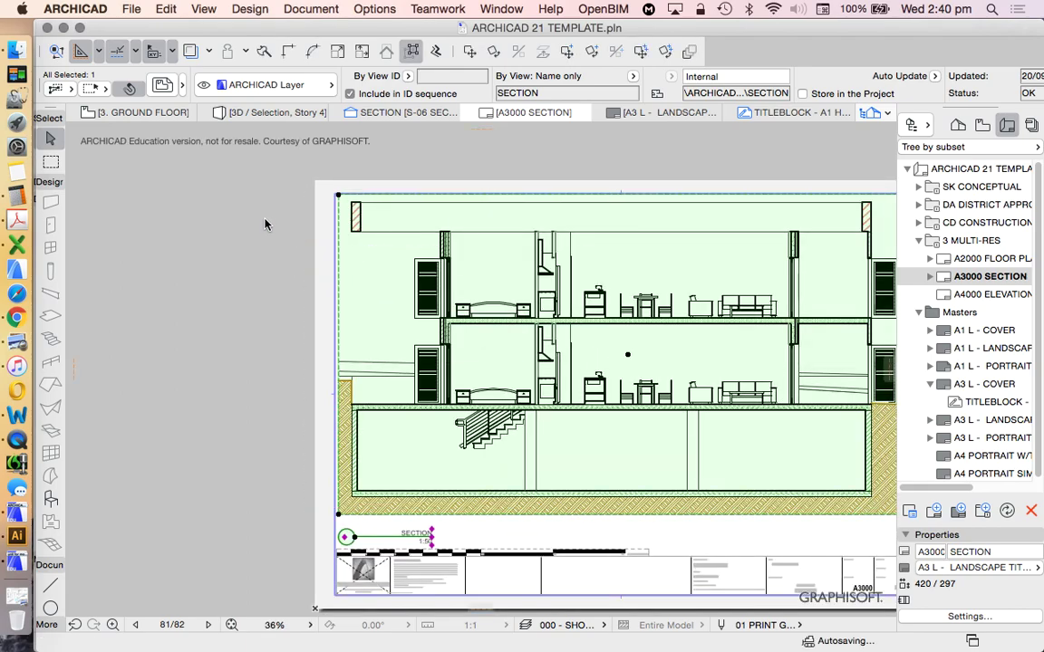
scroll(274, 221, down, 1)
scroll(824, 225, up, 4)
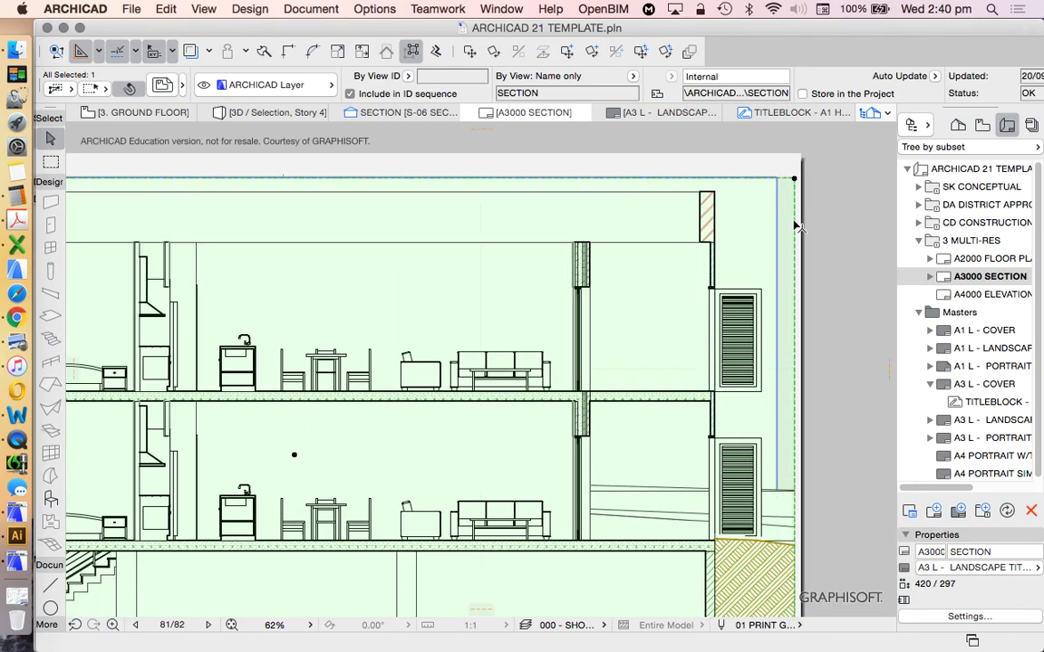
click(794, 276)
click(710, 211)
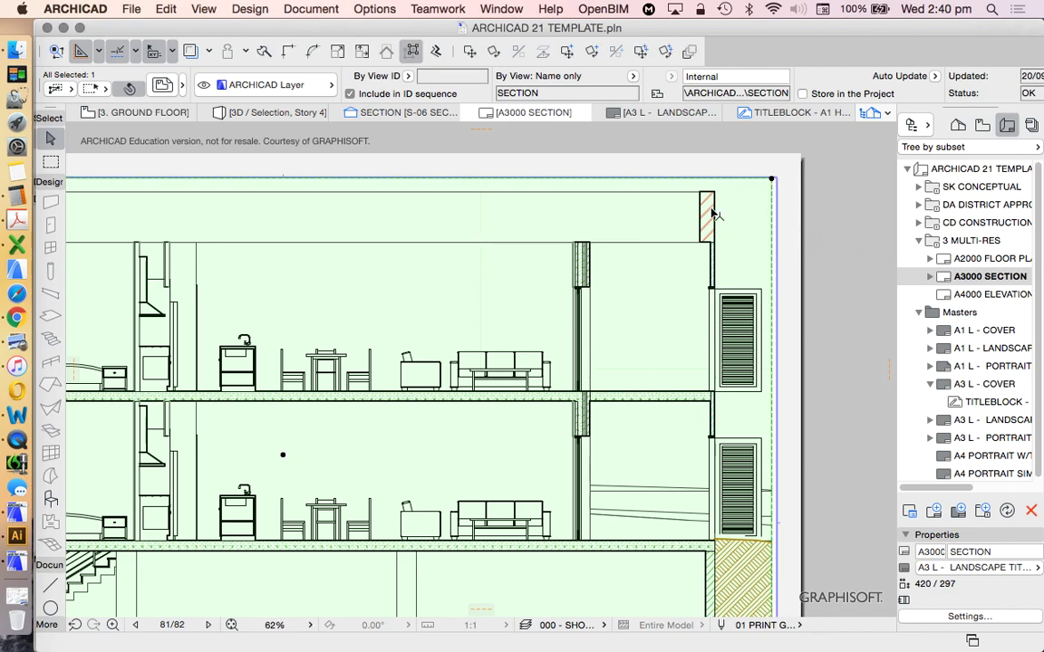
scroll(804, 230, down, 1)
scroll(799, 242, down, 4)
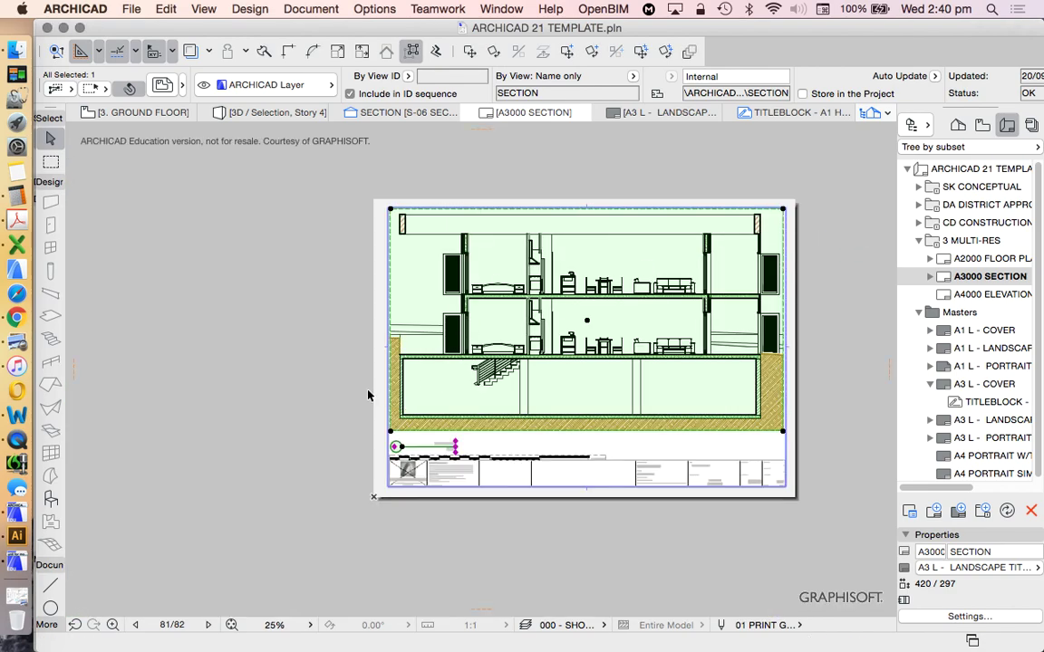
click(296, 415)
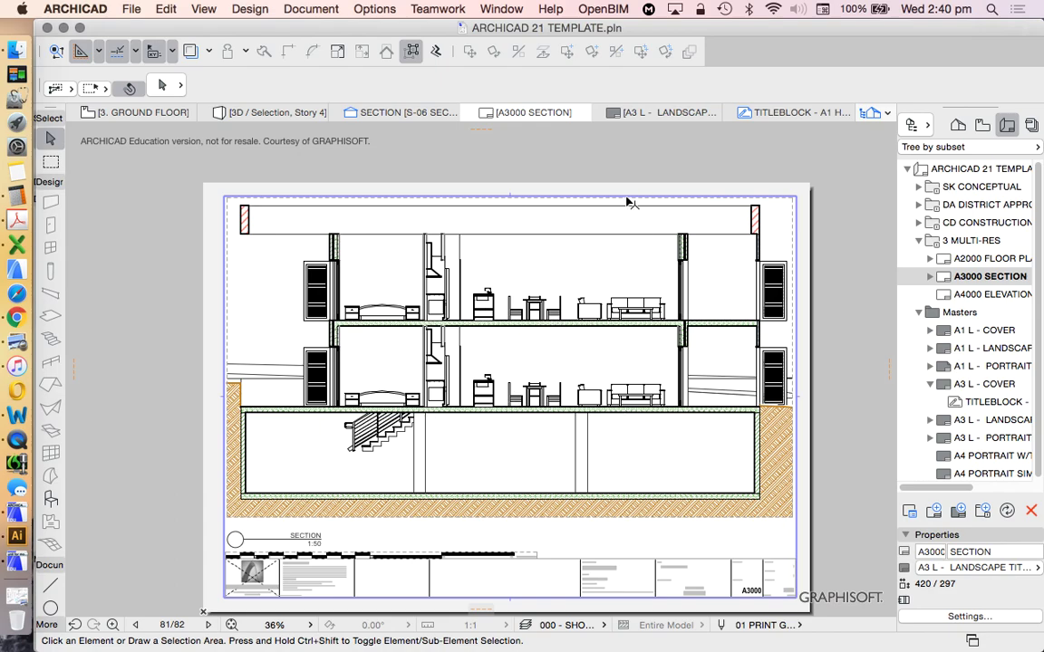
Step: Select the placed section drawing and set its drawing scale to 1:100 in the size and appearance settings
scroll(287, 577, up, 2)
scroll(287, 576, up, 5)
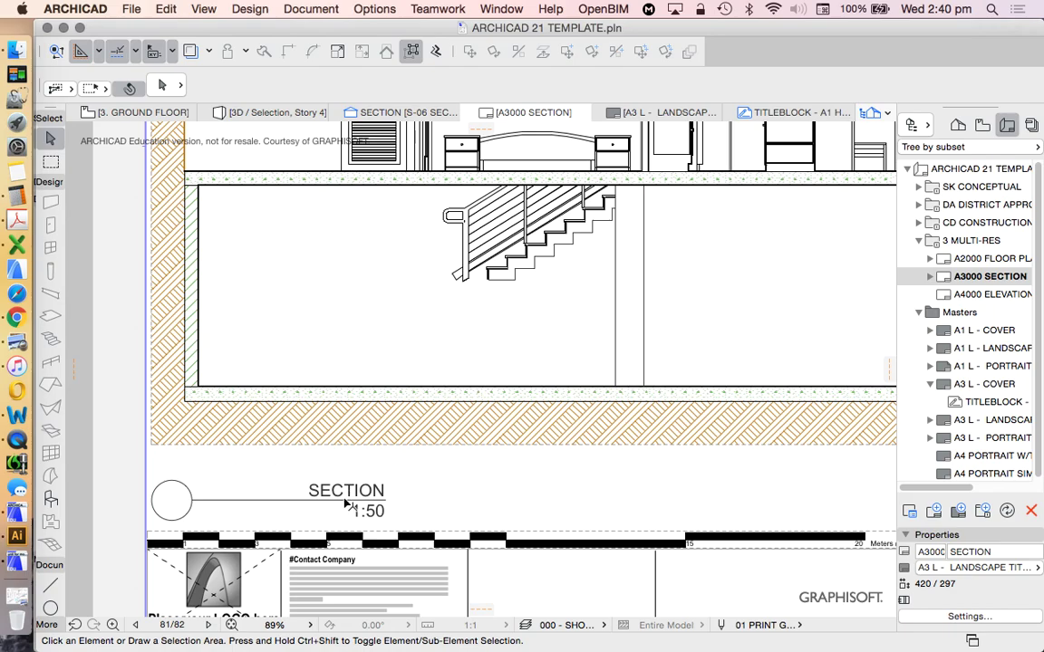
scroll(347, 505, down, 4)
click(362, 384)
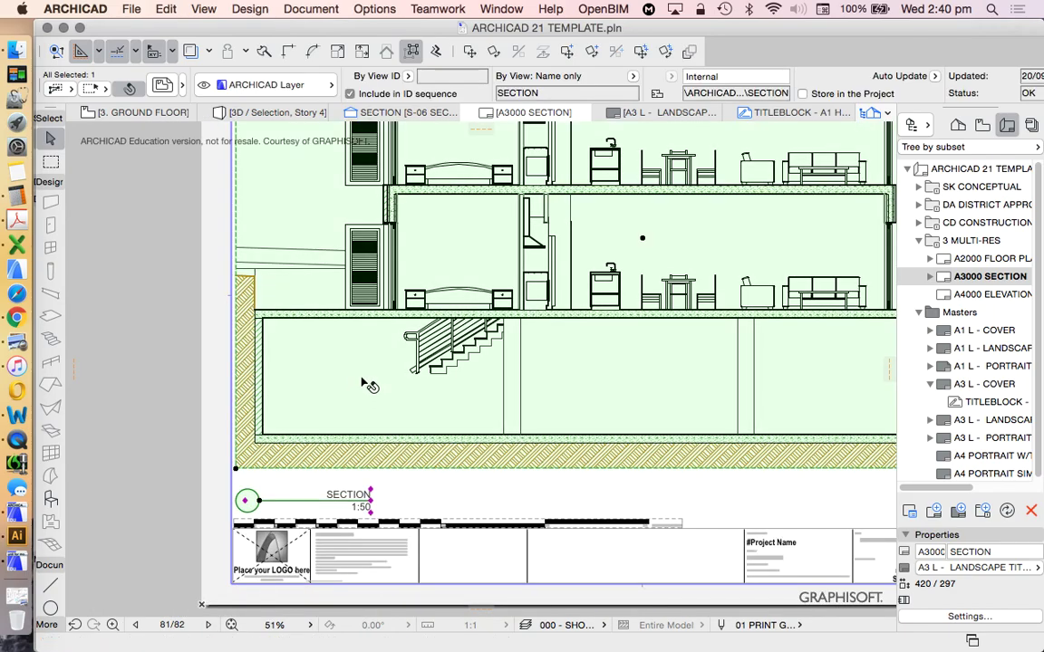
right_click(306, 346)
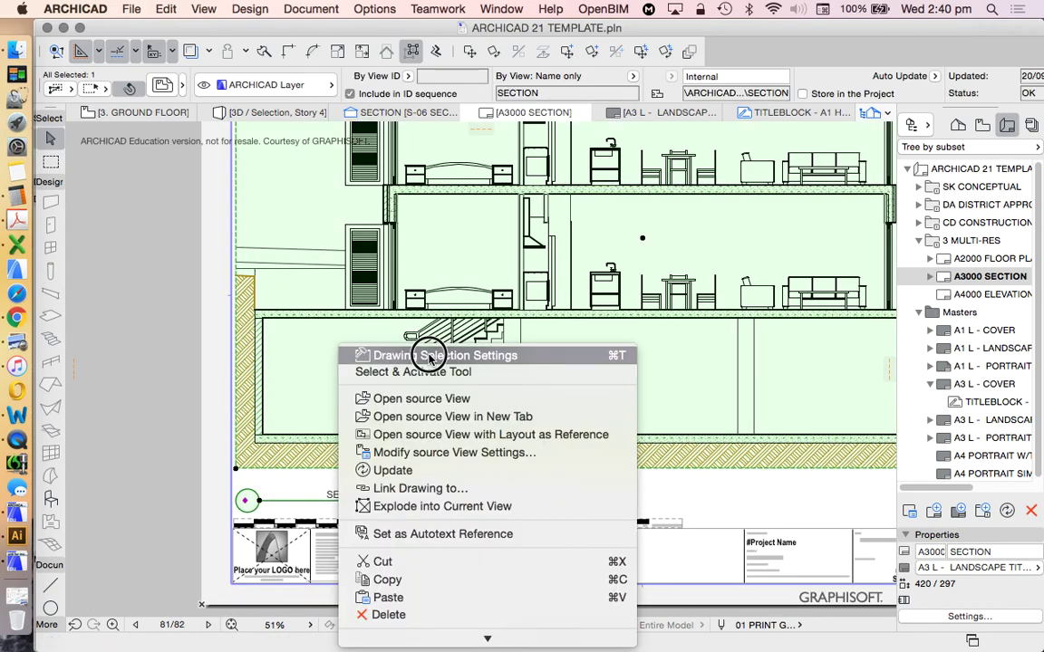
click(428, 355)
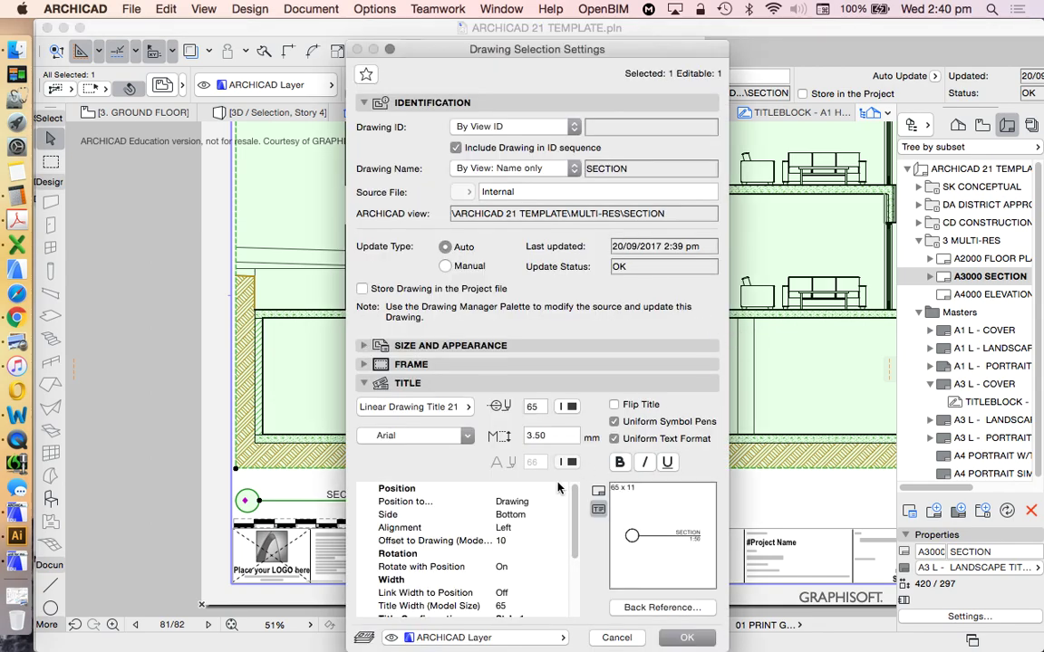
click(435, 345)
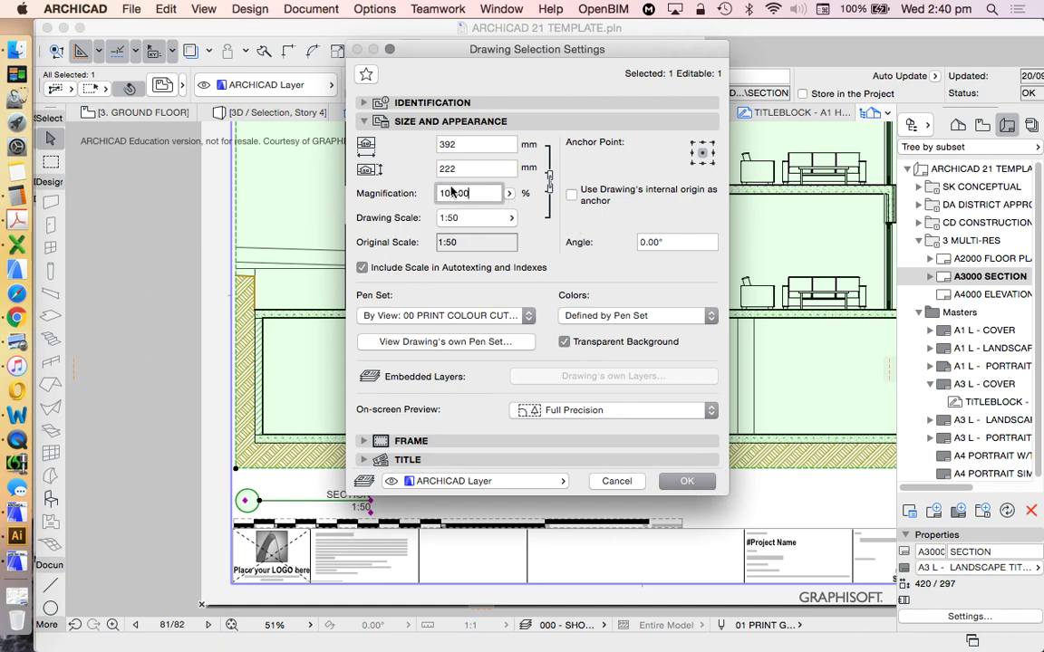
click(477, 217)
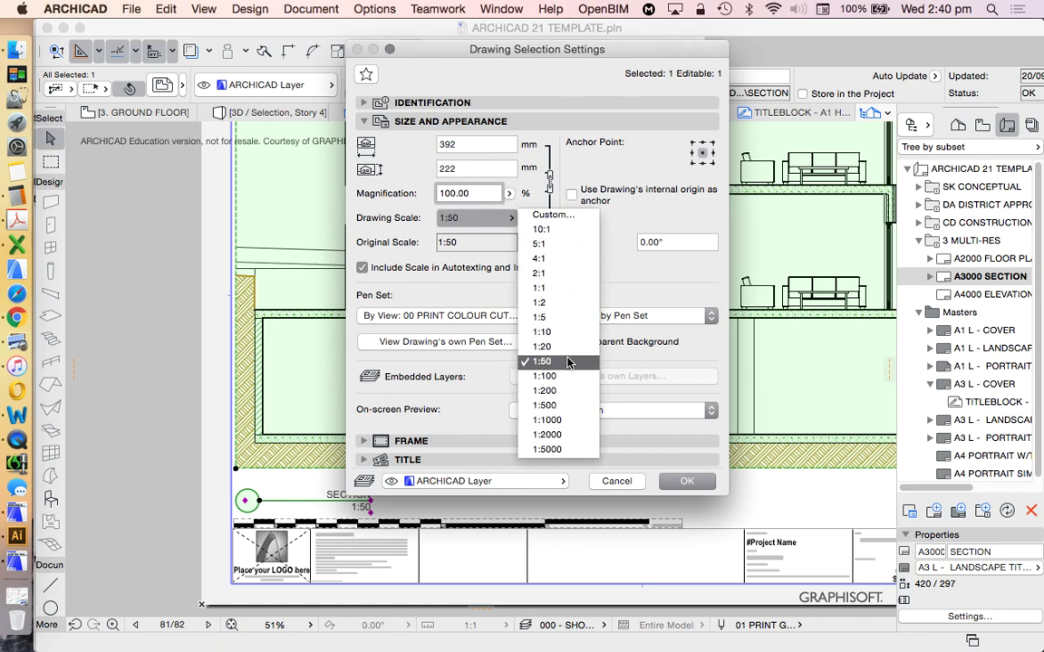
click(498, 343)
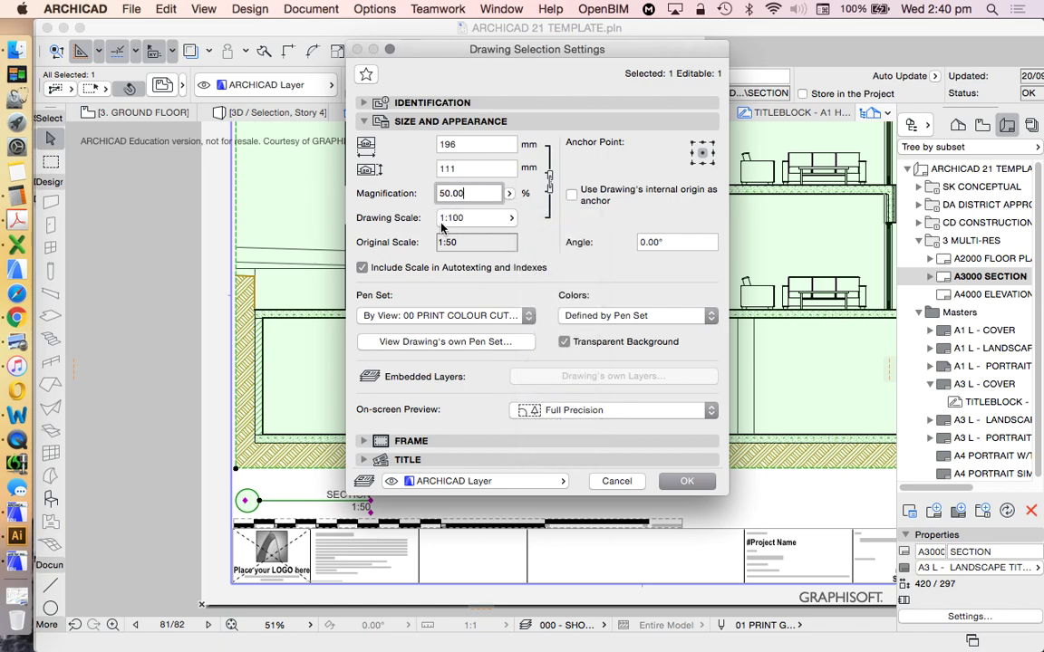
Step: Try a magnification of 1000% for the section drawing and discard the drawing settings
double_click(448, 193)
text(1000)
key(Return)
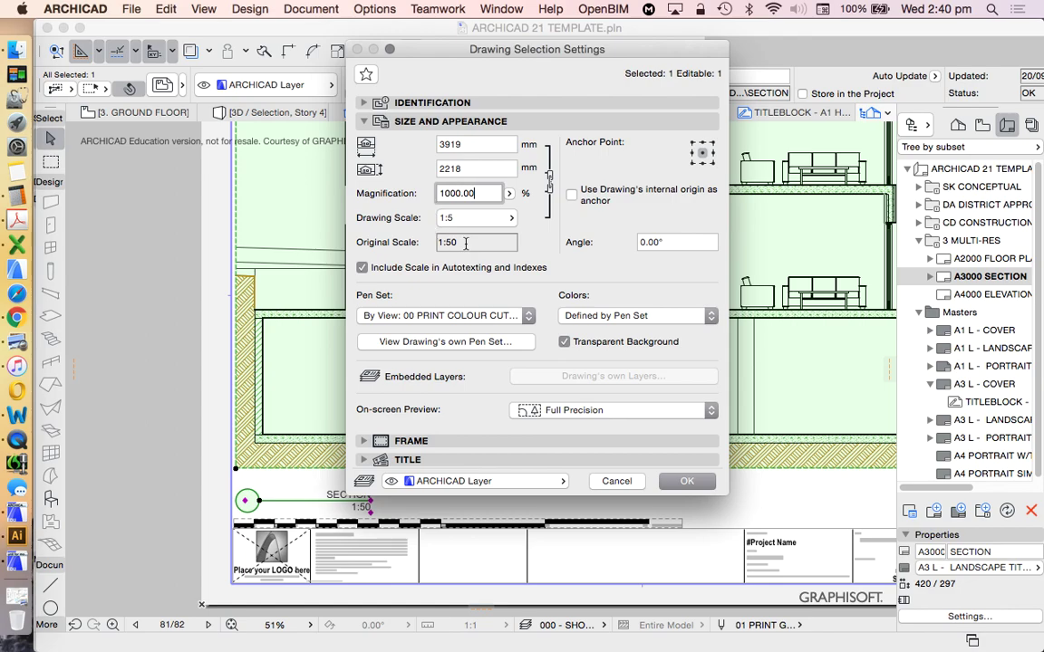
click(616, 481)
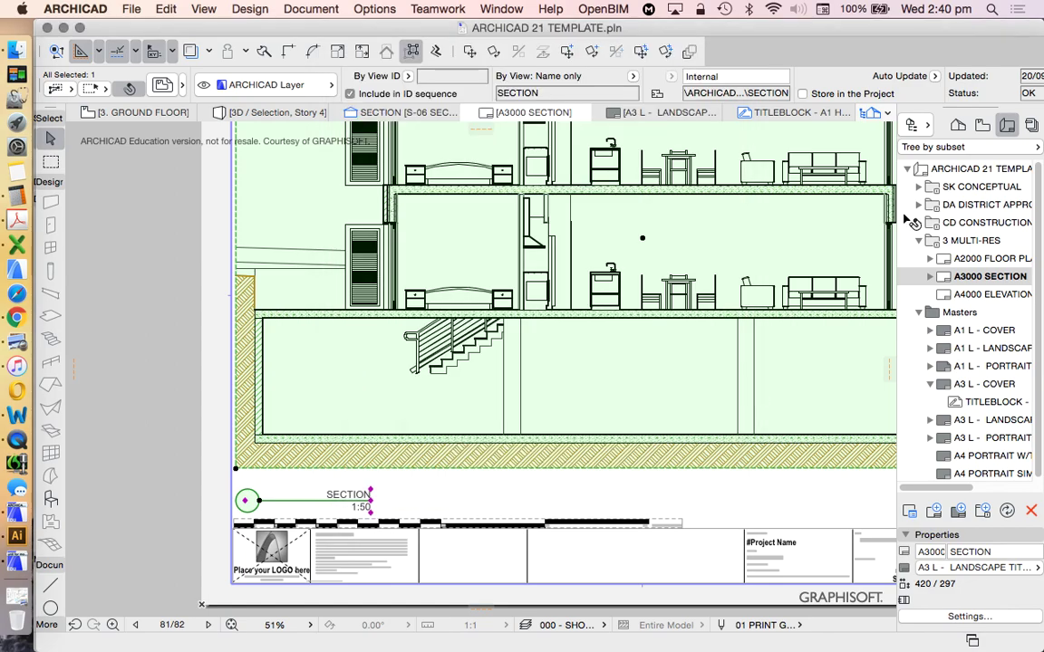
Step: Change the scale of the saved SECTION view in the MULTI-RES folder to 1:100 in its view settings
scroll(643, 371, down, 3)
click(982, 125)
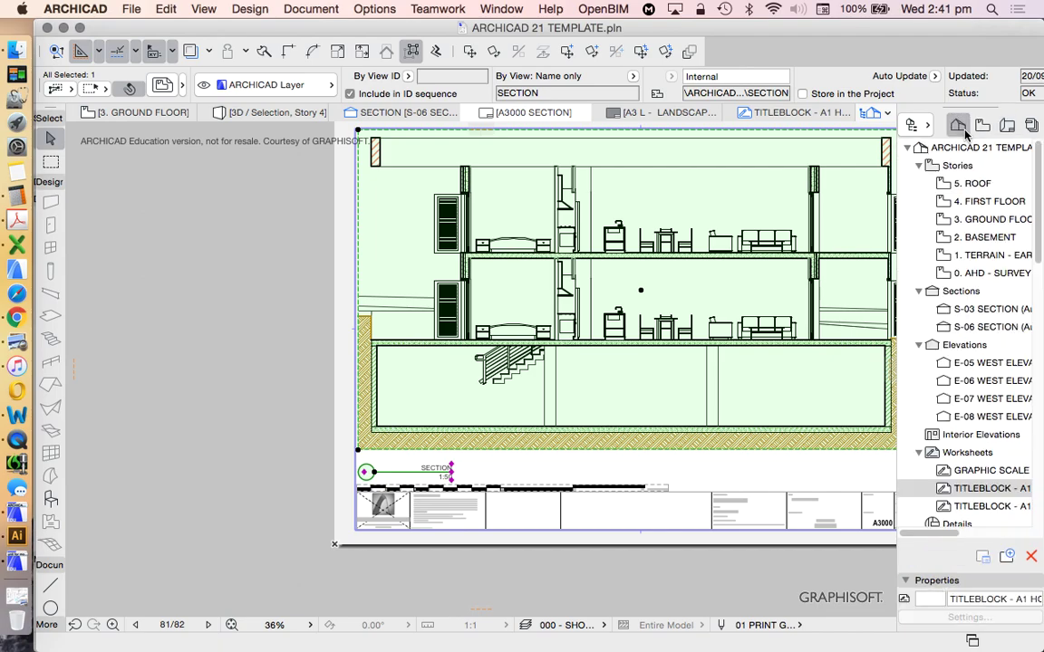
click(982, 125)
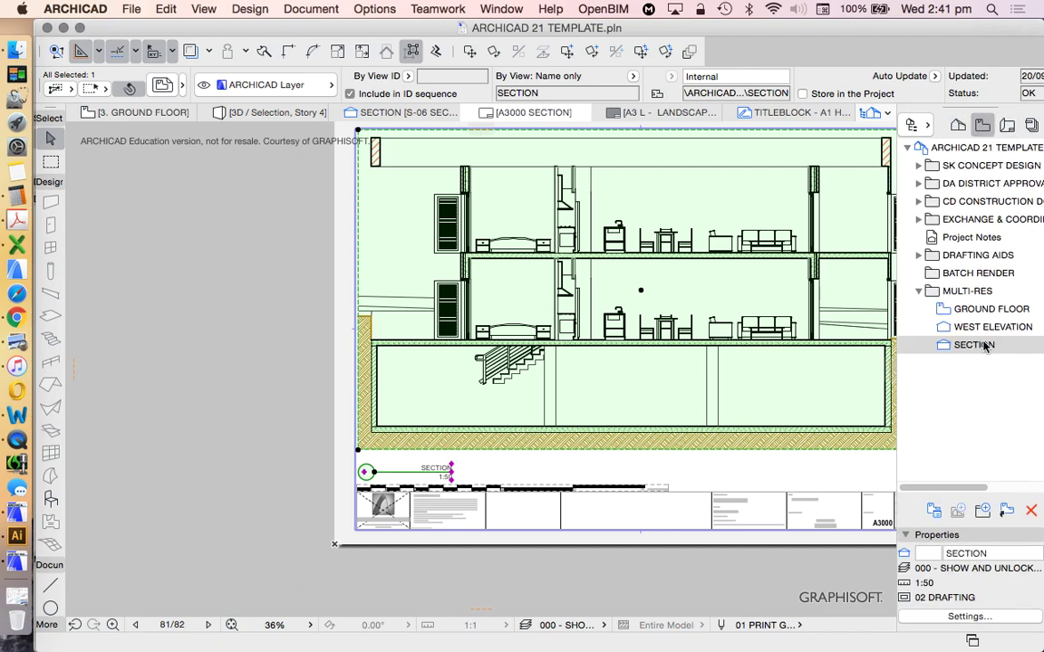
right_click(985, 346)
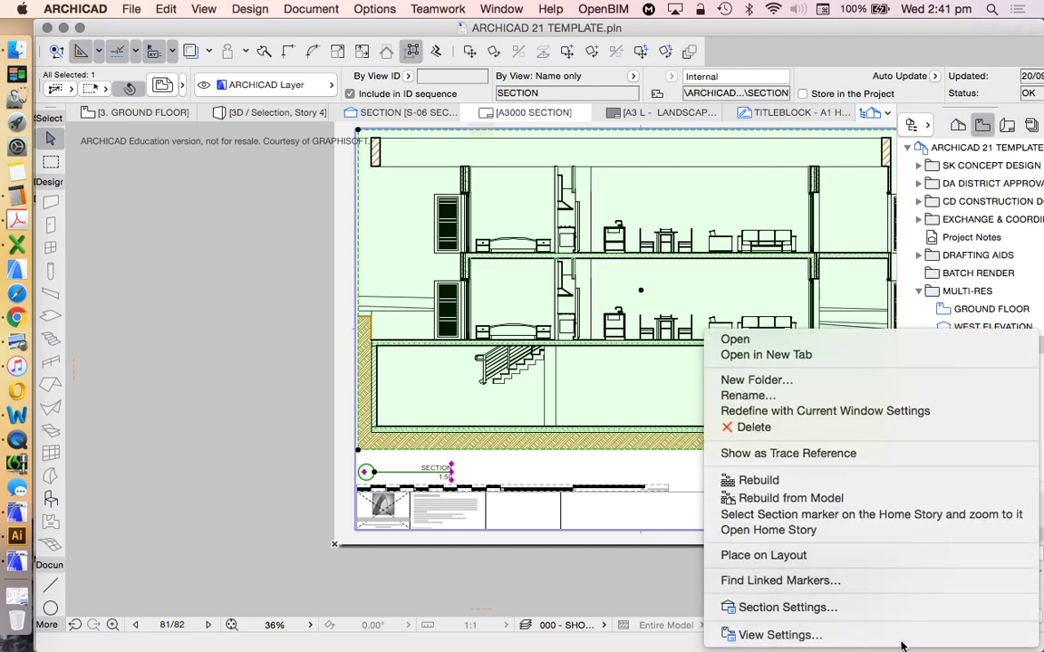
click(901, 645)
click(550, 258)
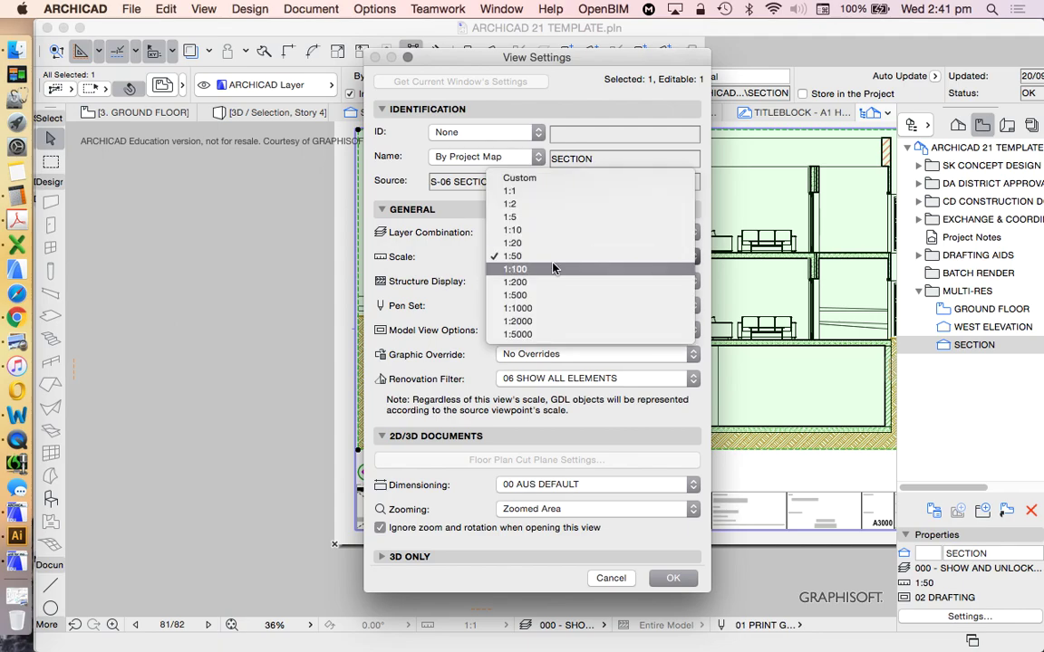
click(555, 268)
click(672, 578)
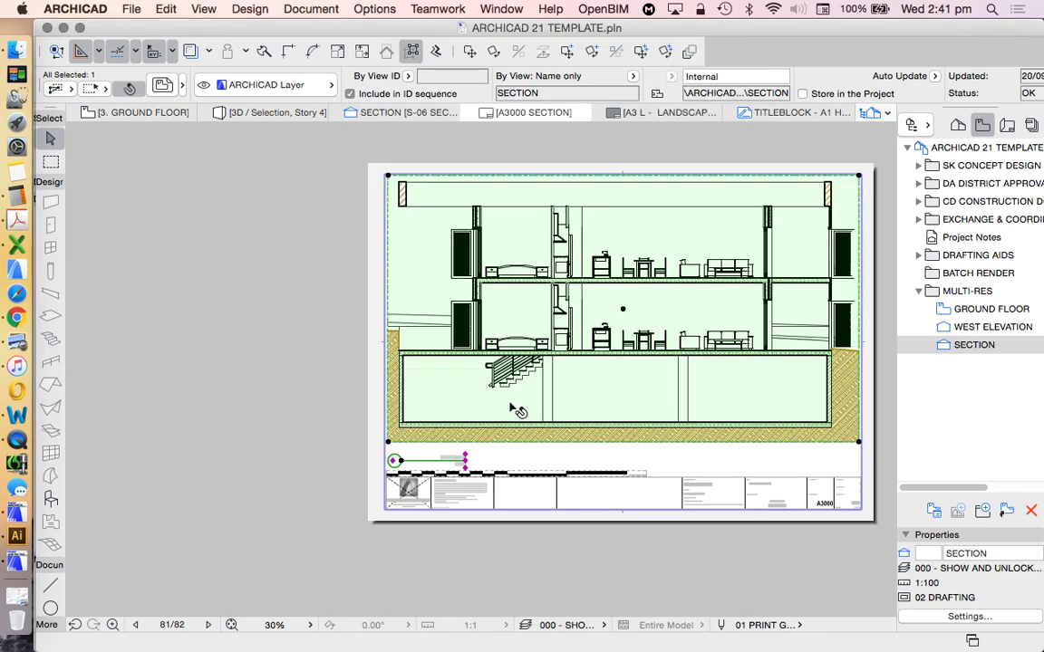
Step: Stretch all four sides of the updated section drawing's frame far beyond the sheet to look for the rescaled section
scroll(516, 411, down, 1)
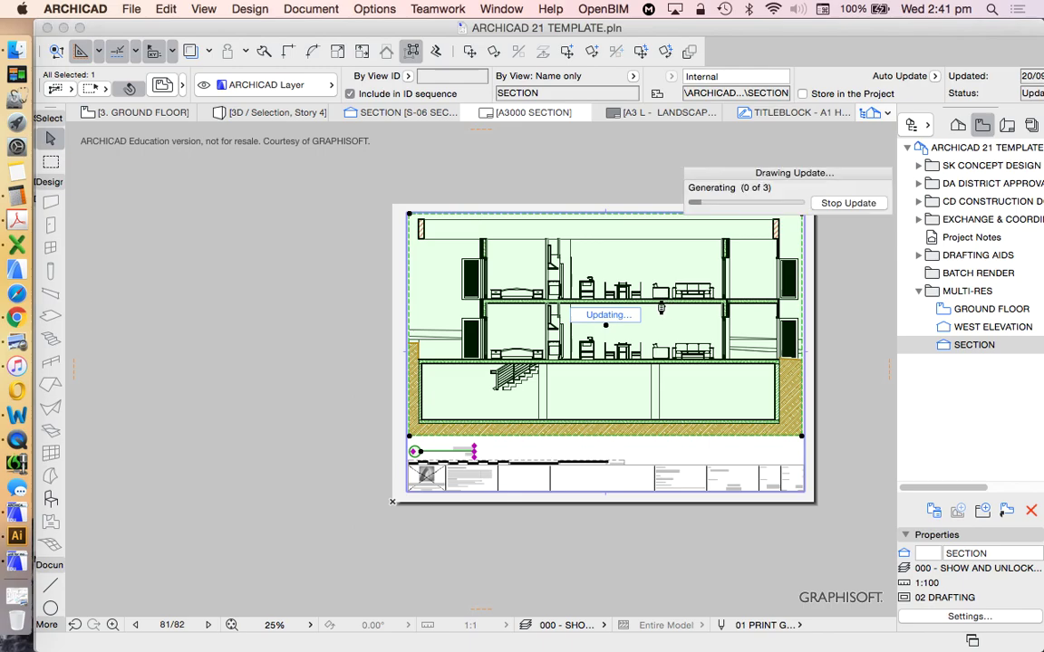
scroll(501, 330, down, 4)
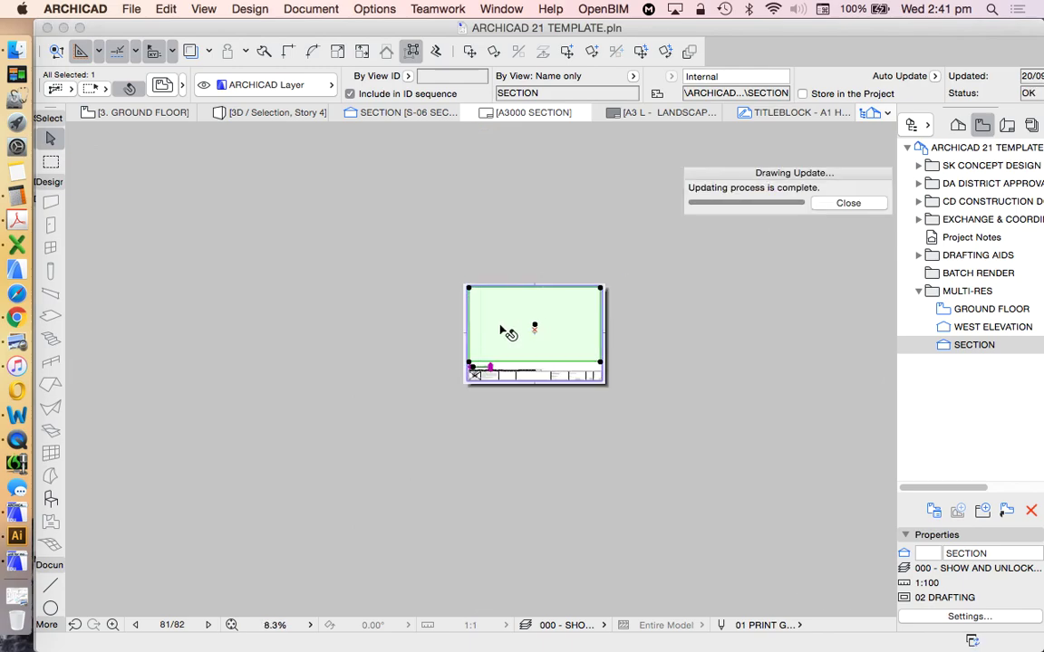
click(601, 302)
click(802, 294)
click(696, 289)
click(694, 184)
click(252, 261)
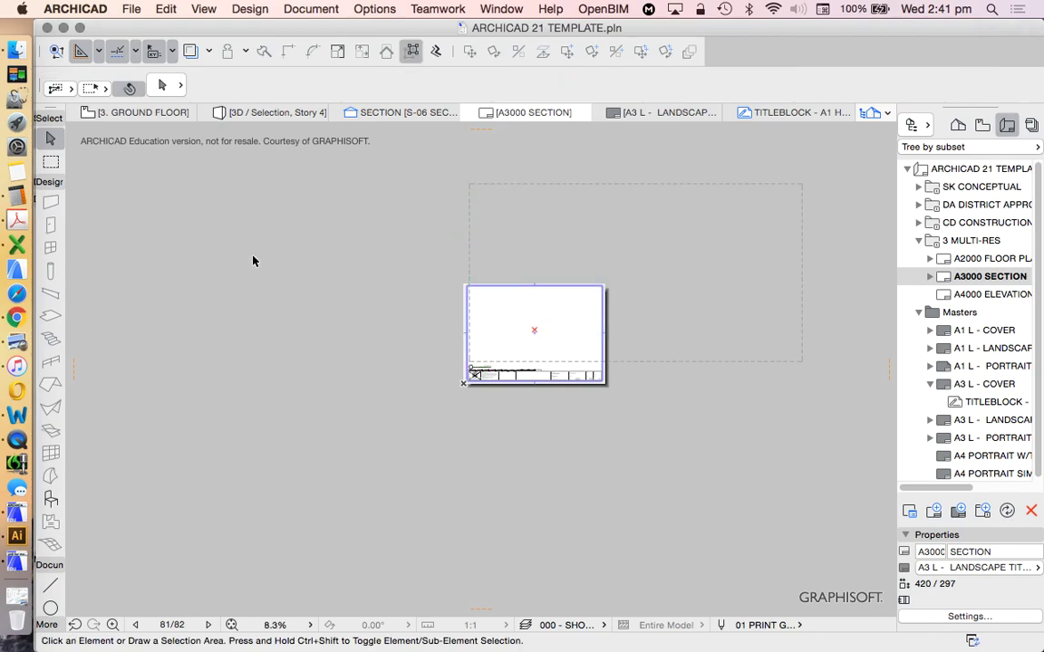
click(469, 222)
click(469, 225)
click(205, 236)
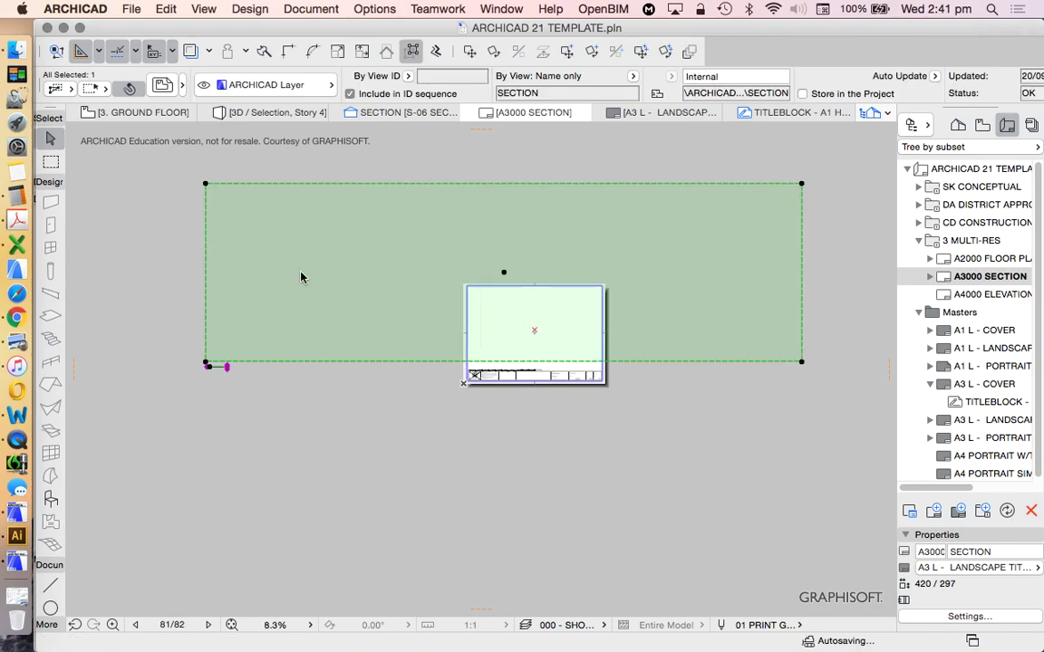
click(621, 361)
click(616, 541)
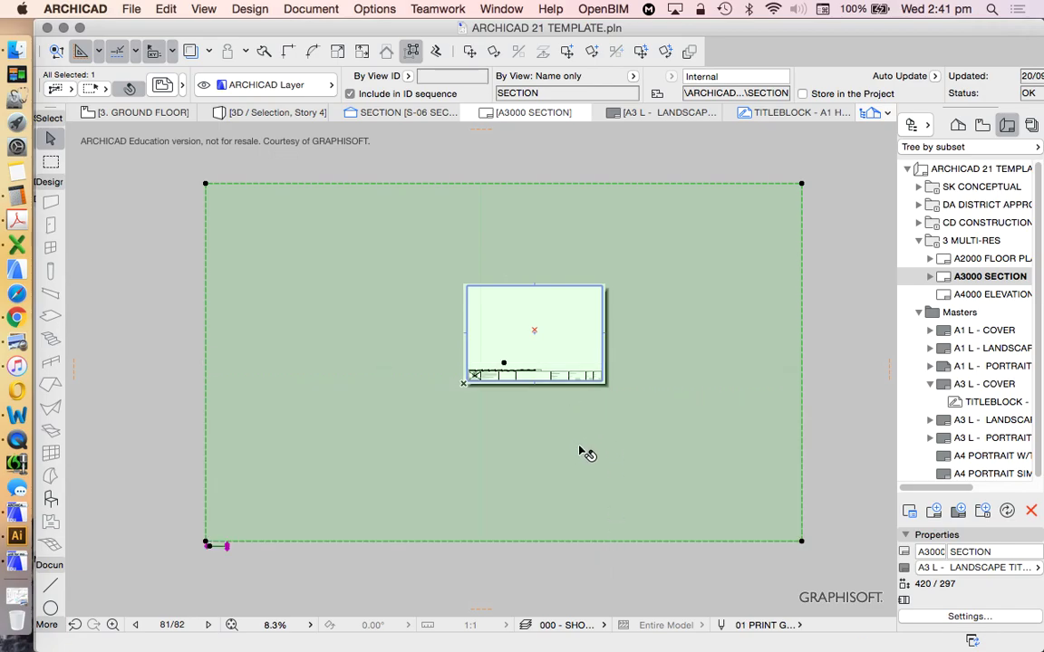
Step: Delete the section drawing from the A3000 SECTION layout and place the 1:100 SECTION view from the MULTI-RES folder on the sheet again
scroll(584, 453, down, 2)
click(825, 280)
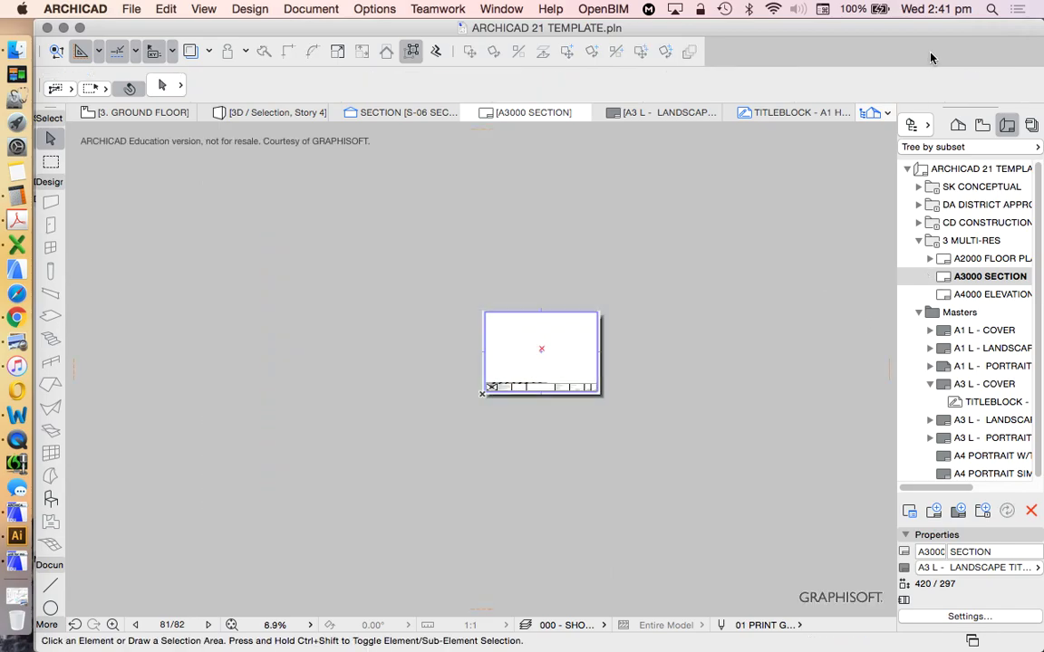
click(982, 125)
mouse_move(1003, 339)
mouse_down()
mouse_move(731, 323)
mouse_move(566, 329)
mouse_move(529, 368)
mouse_up()
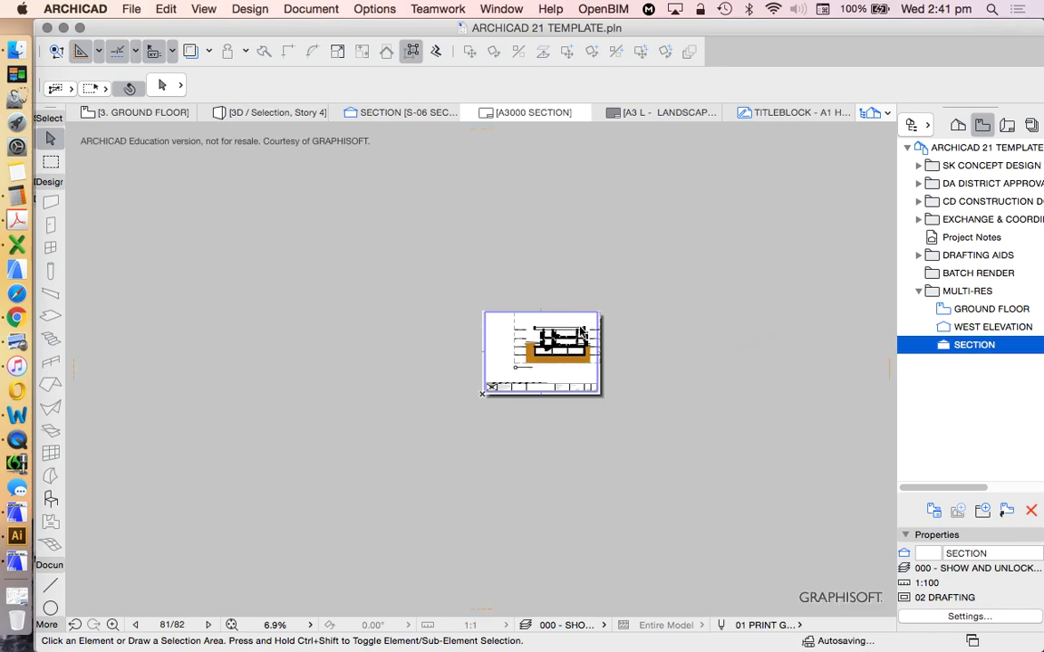
Step: Crop the section drawing's frame on all four sides so it sits close around the building on the A3000 SECTION layout
scroll(557, 336, up, 5)
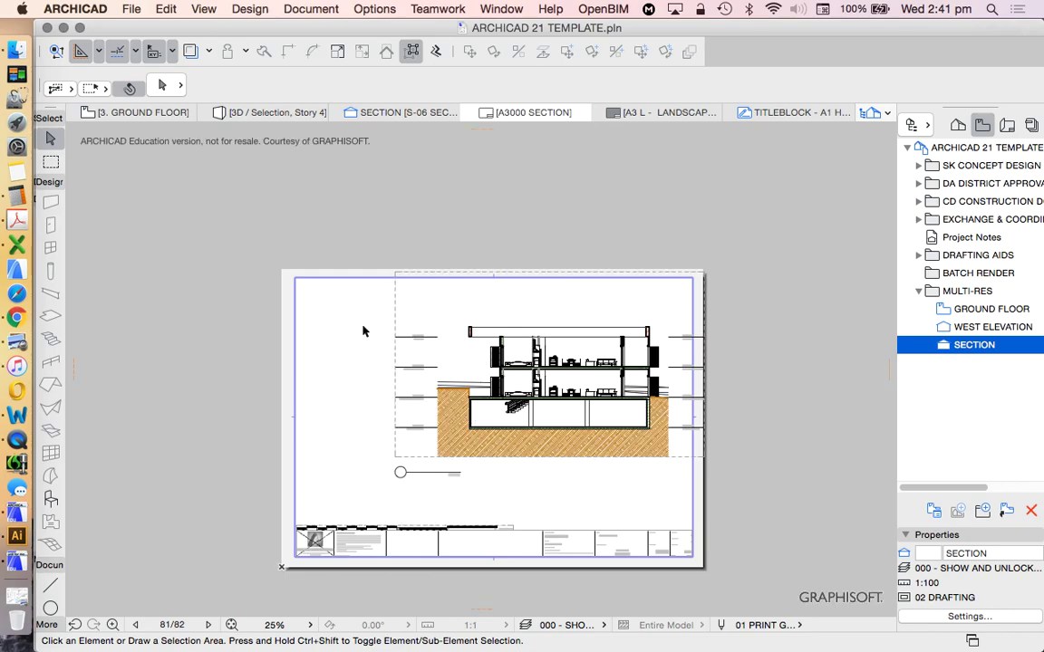
click(463, 289)
click(470, 274)
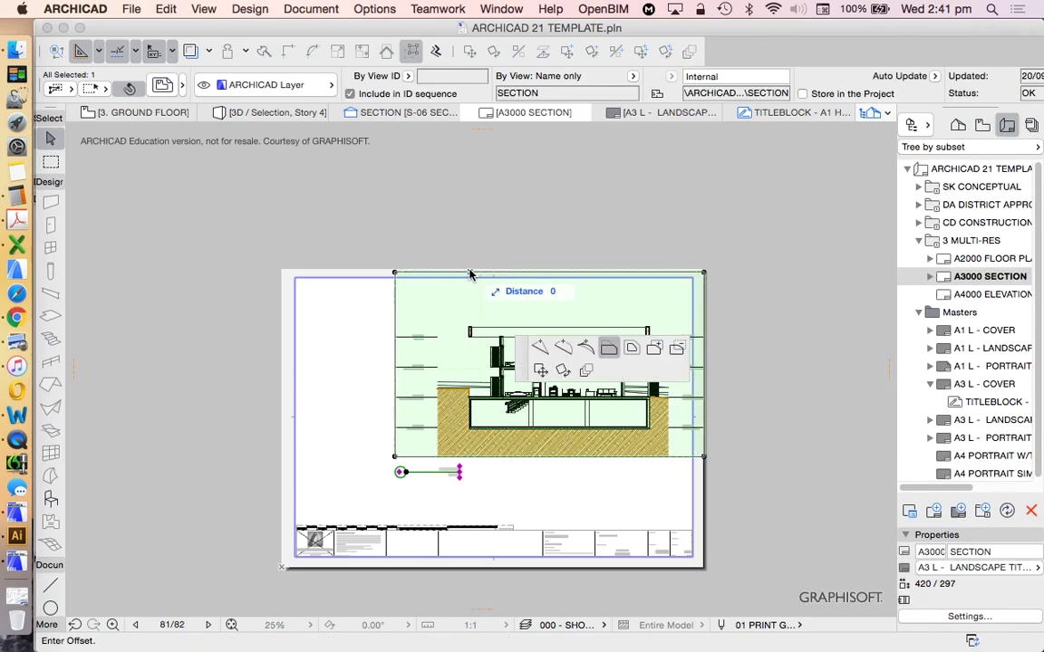
click(552, 316)
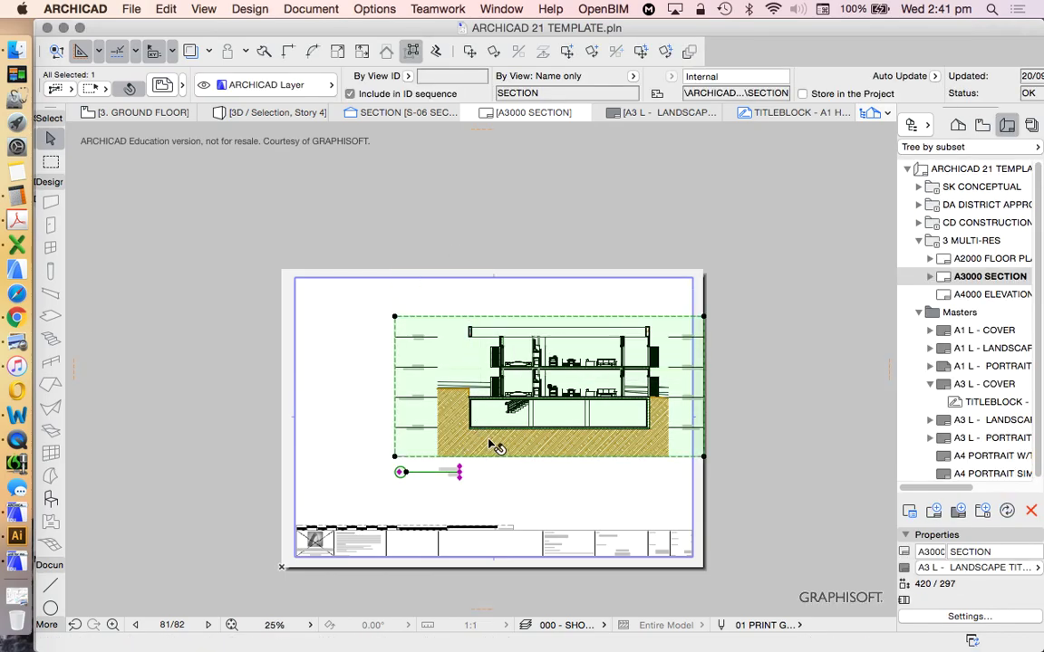
click(418, 457)
click(422, 442)
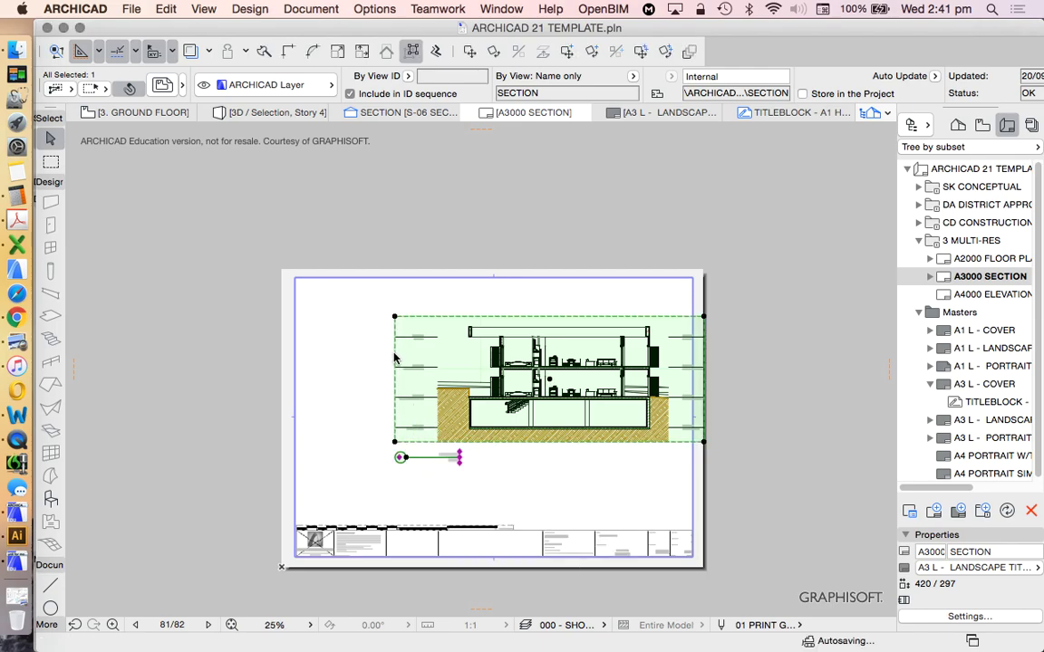
click(395, 355)
click(444, 355)
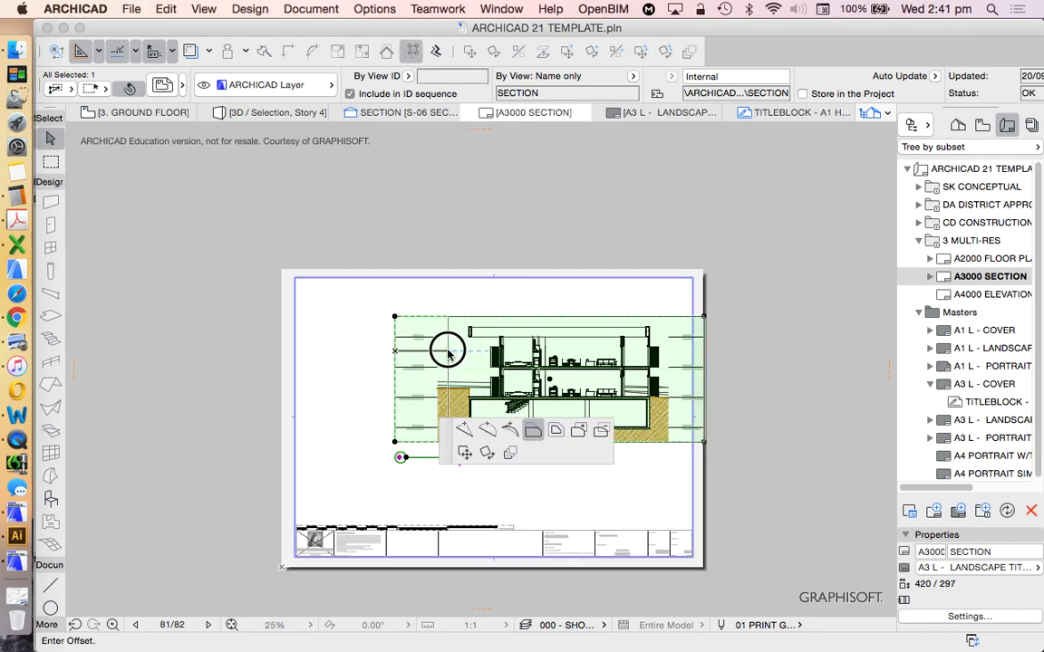
click(704, 350)
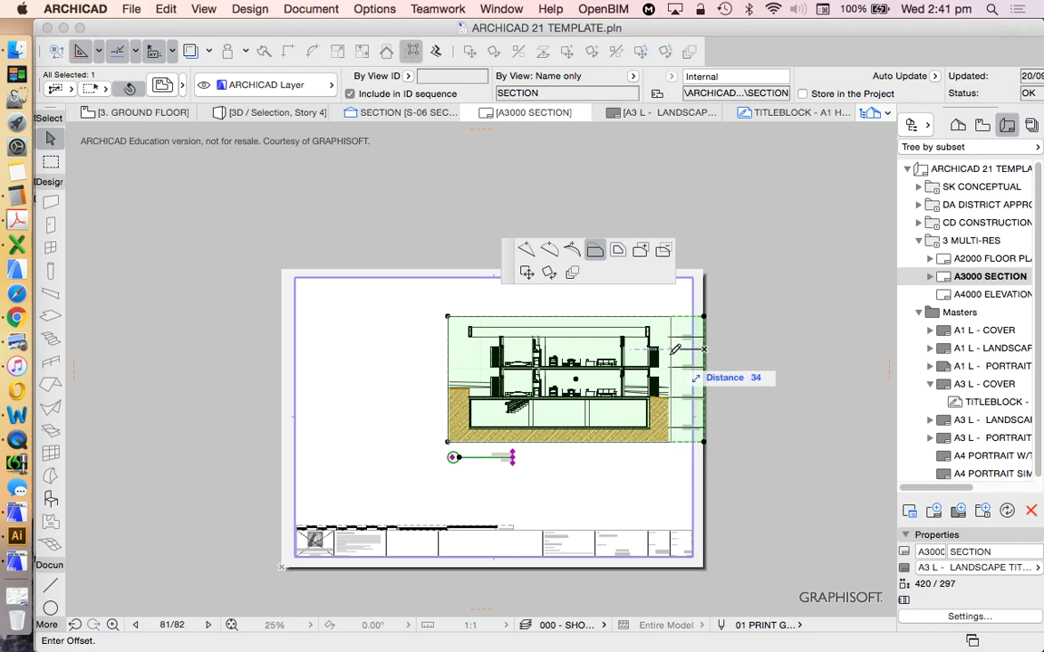
click(667, 353)
Step: Move the cropped section drawing down and left into the middle of the sheet
right_click(741, 324)
scroll(814, 639, down, 3)
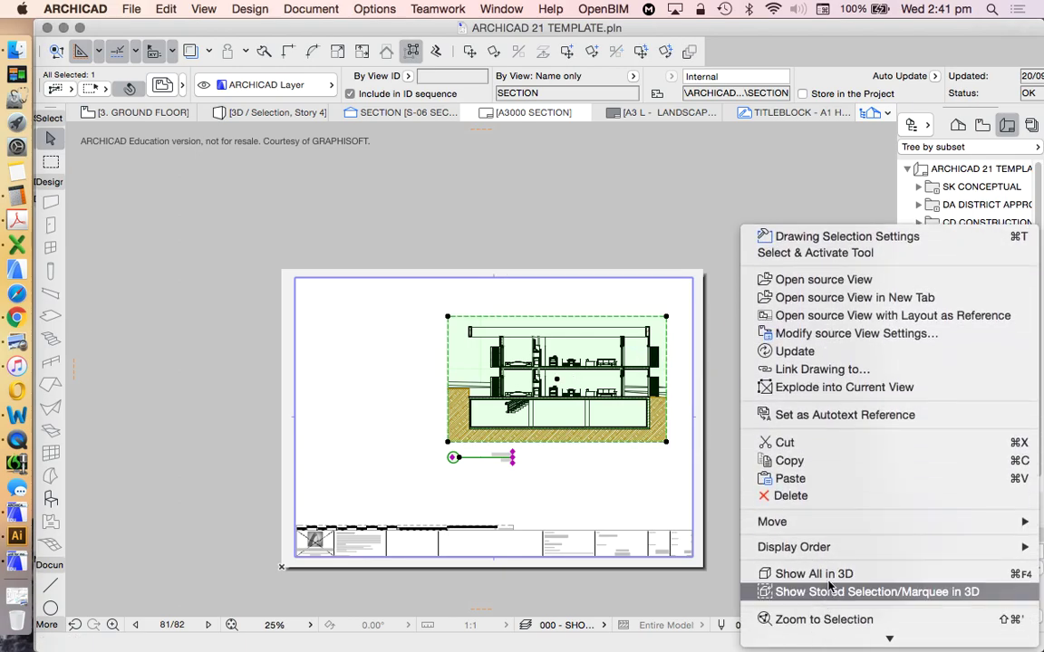
mouse_move(828, 512)
click(634, 505)
click(638, 370)
click(572, 407)
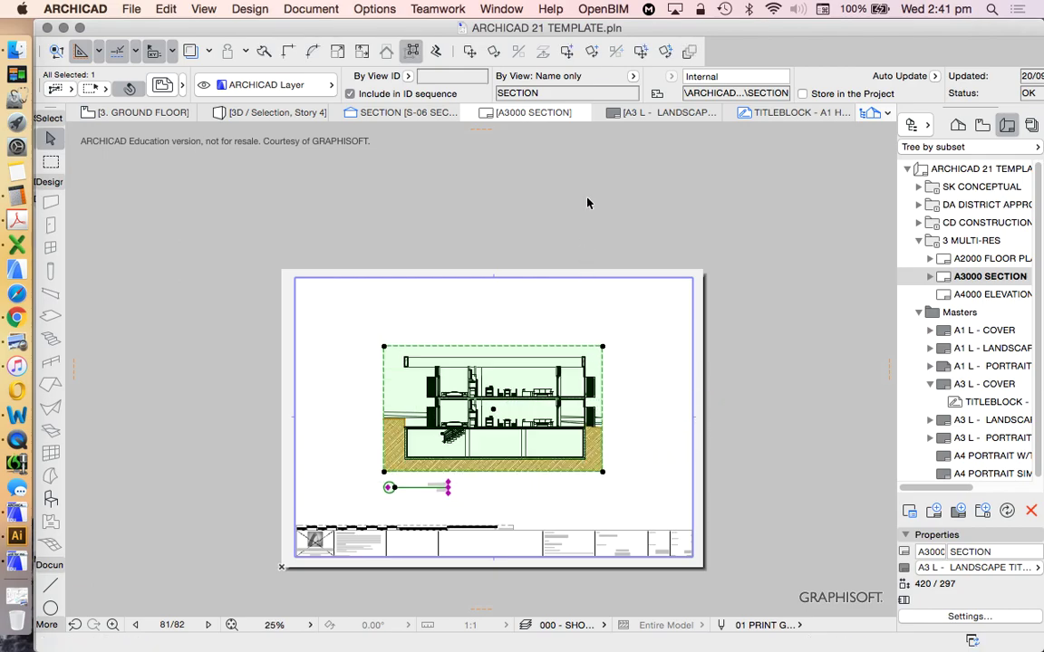
click(527, 177)
Step: Open the A4000 ELEVATION layout and set the scale of the saved WEST ELEVATION view in the MULTI-RES folder to 1:100
double_click(992, 295)
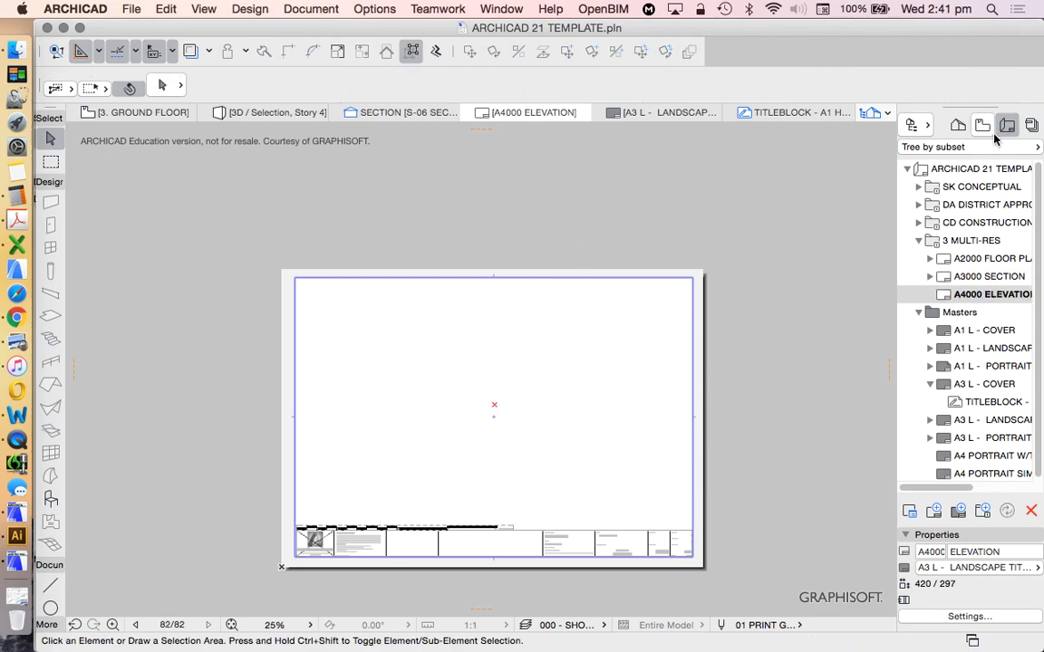
click(960, 126)
scroll(994, 425, down, 5)
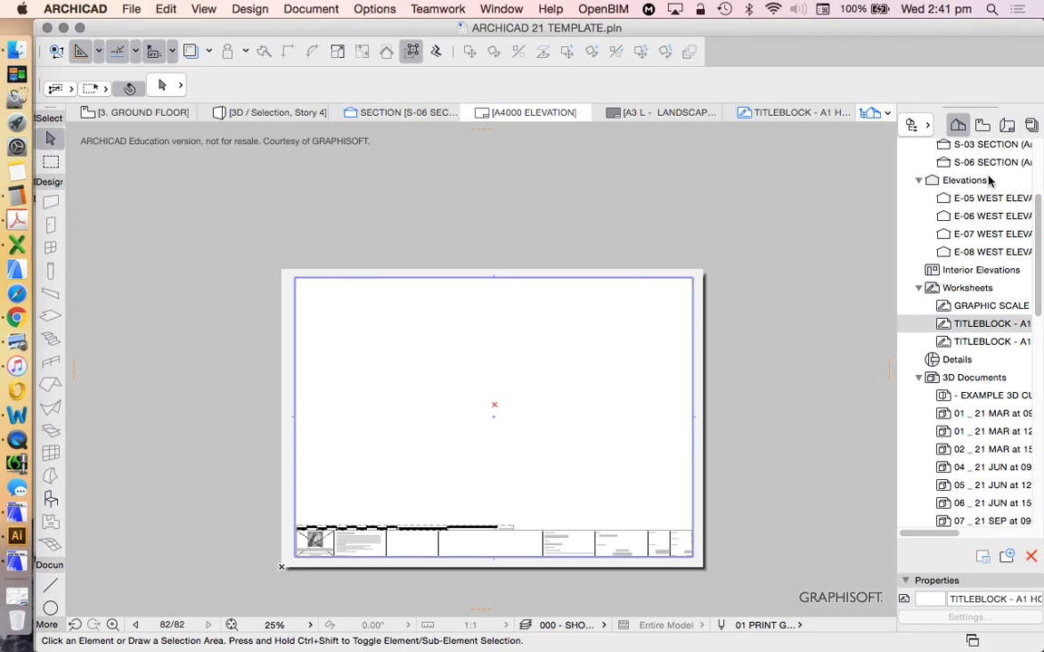
click(983, 125)
right_click(974, 330)
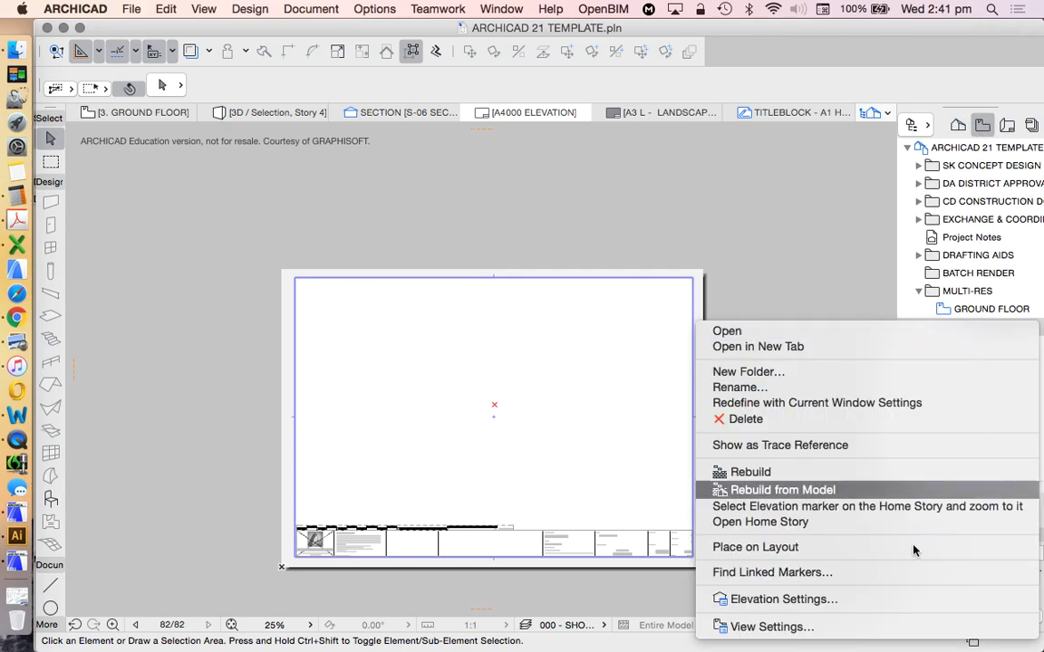
click(885, 625)
click(570, 257)
click(570, 268)
click(673, 578)
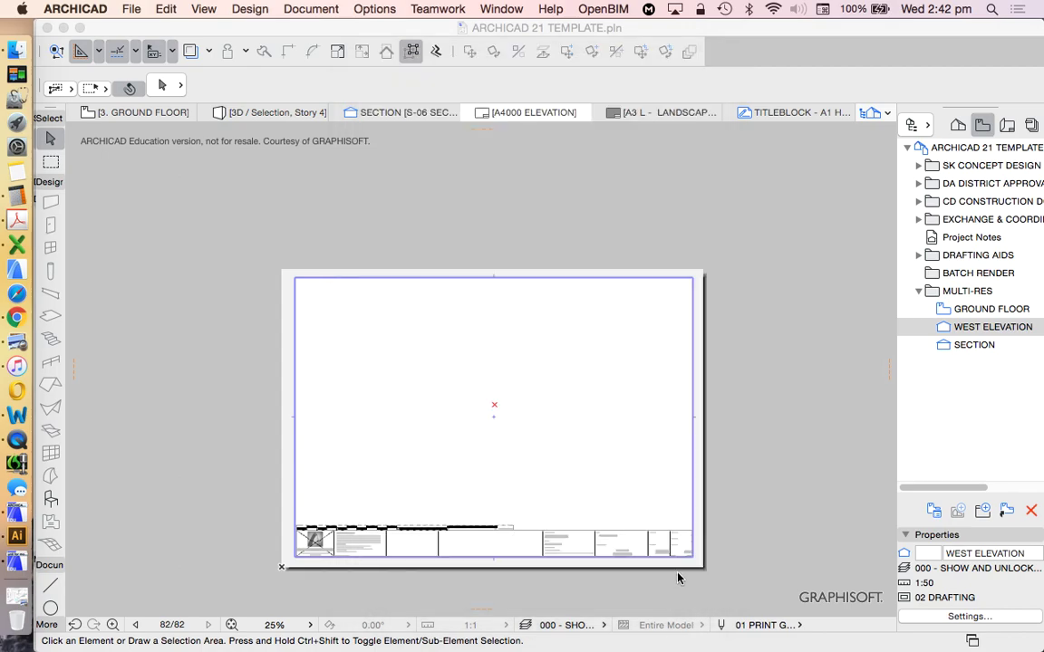
Step: Place the saved WEST ELEVATION view from the MULTI-RES folder on the A4000 ELEVATION layout
click(1006, 125)
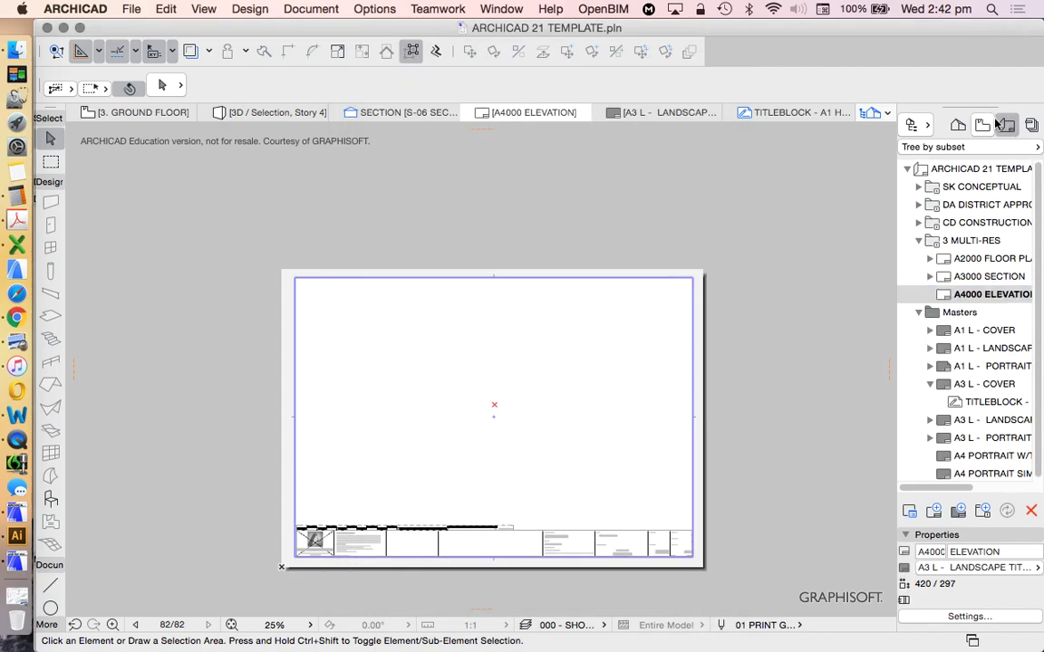
click(983, 125)
click(974, 344)
double_click(990, 327)
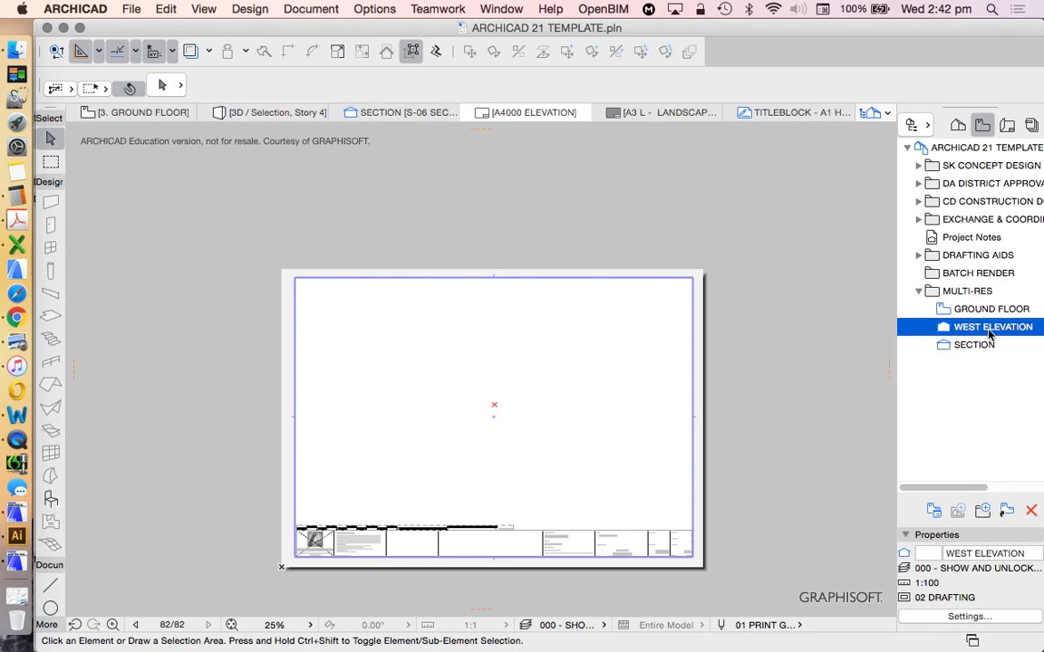
click(1006, 125)
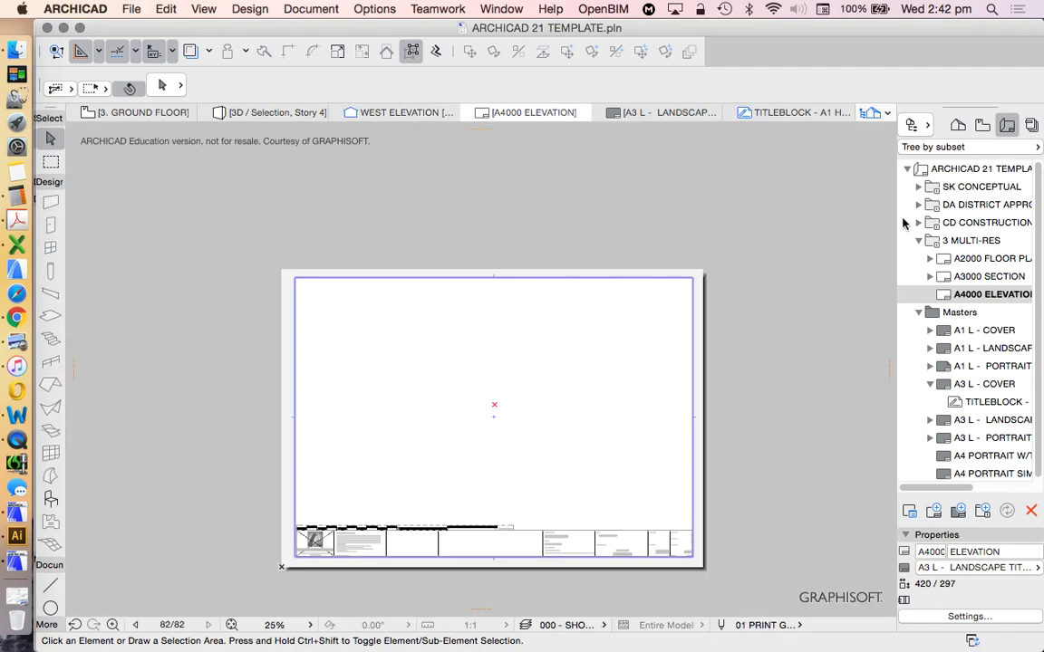
click(982, 124)
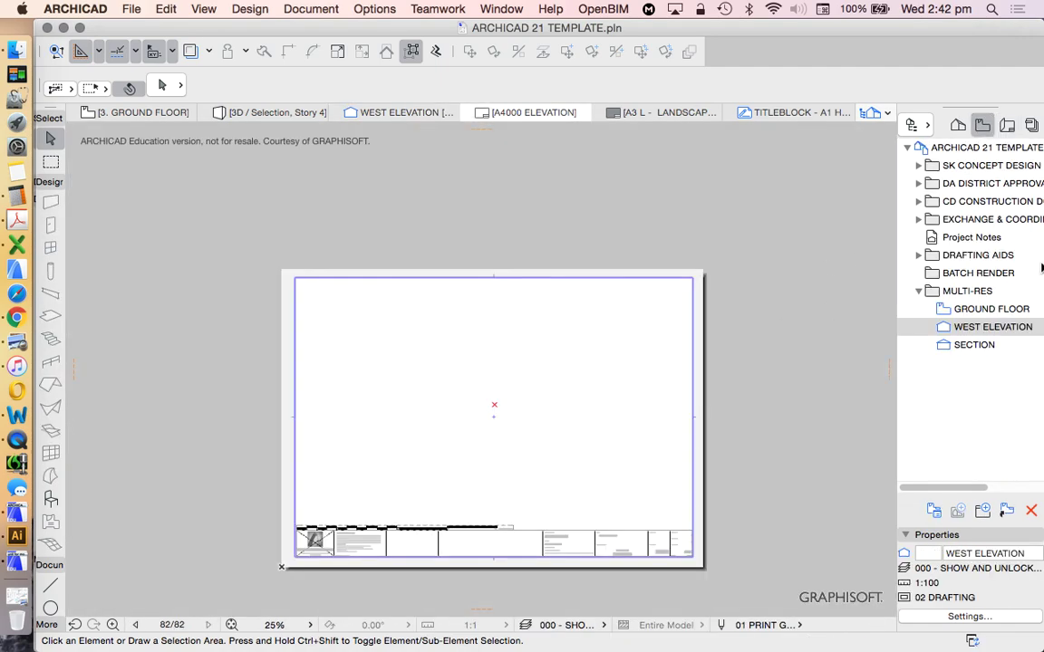
drag(994, 330, 470, 415)
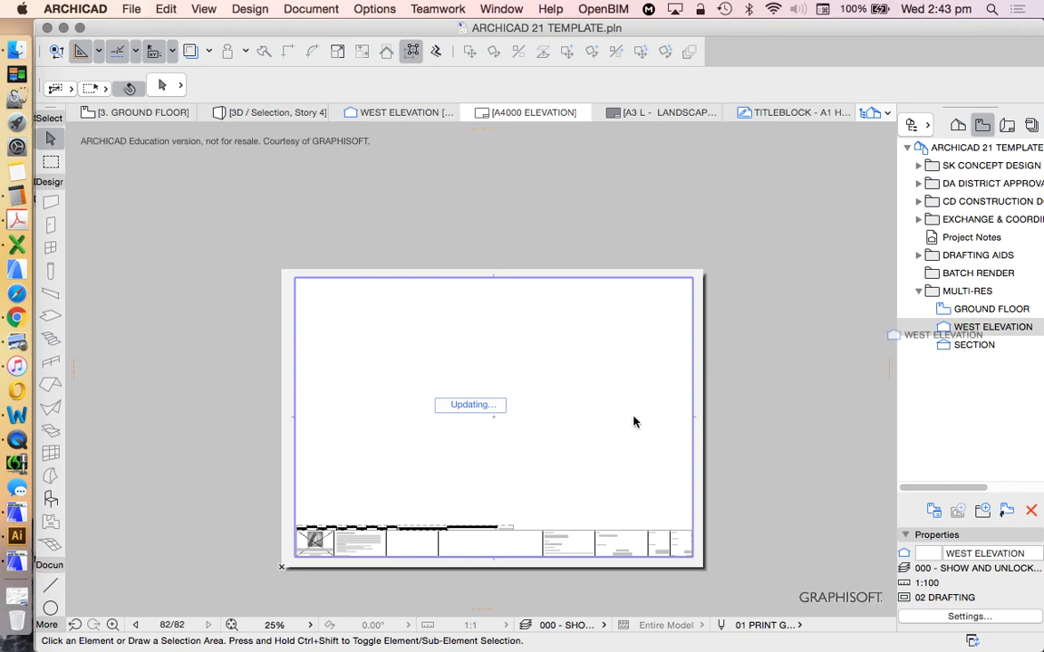
Step: Change the layer combination of the WEST ELEVATION view to 200 - ELEVATIONS in its view settings
click(983, 326)
right_click(983, 326)
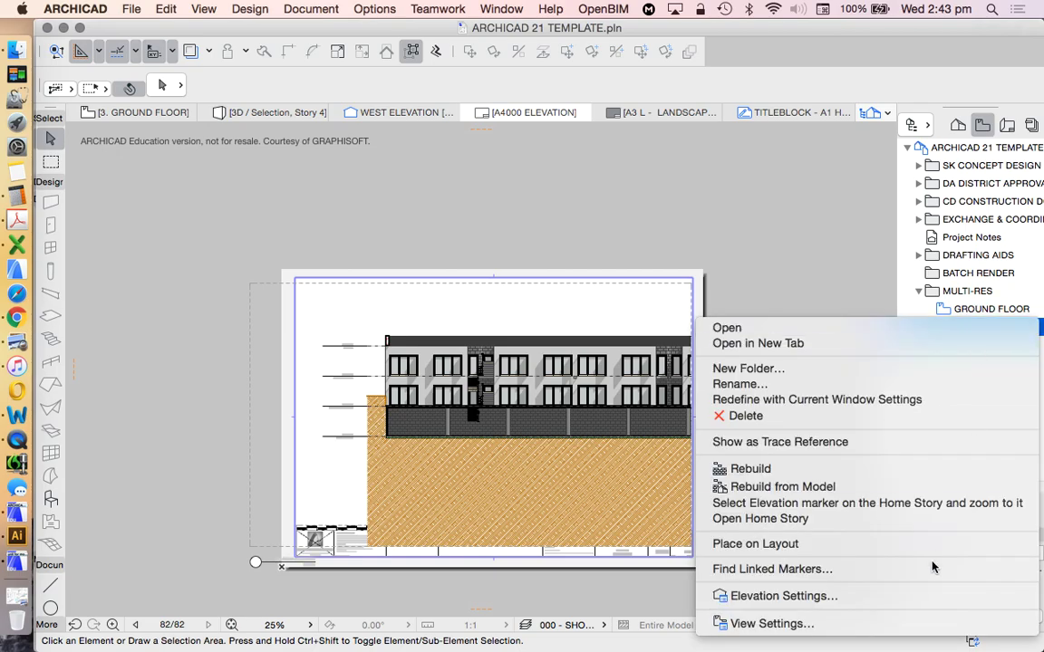
click(908, 617)
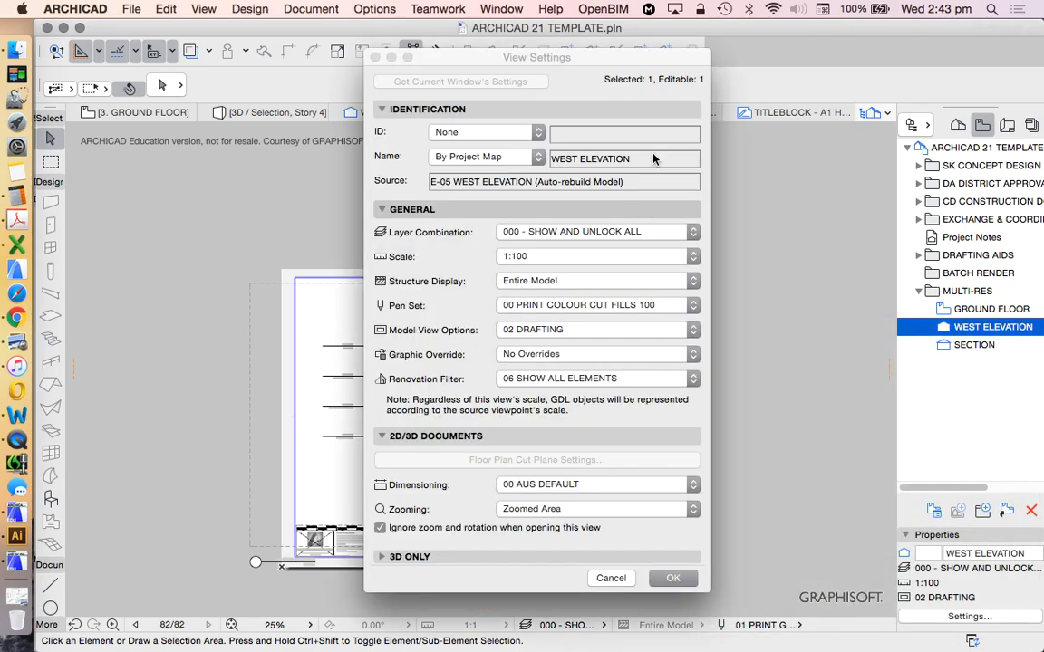
click(595, 232)
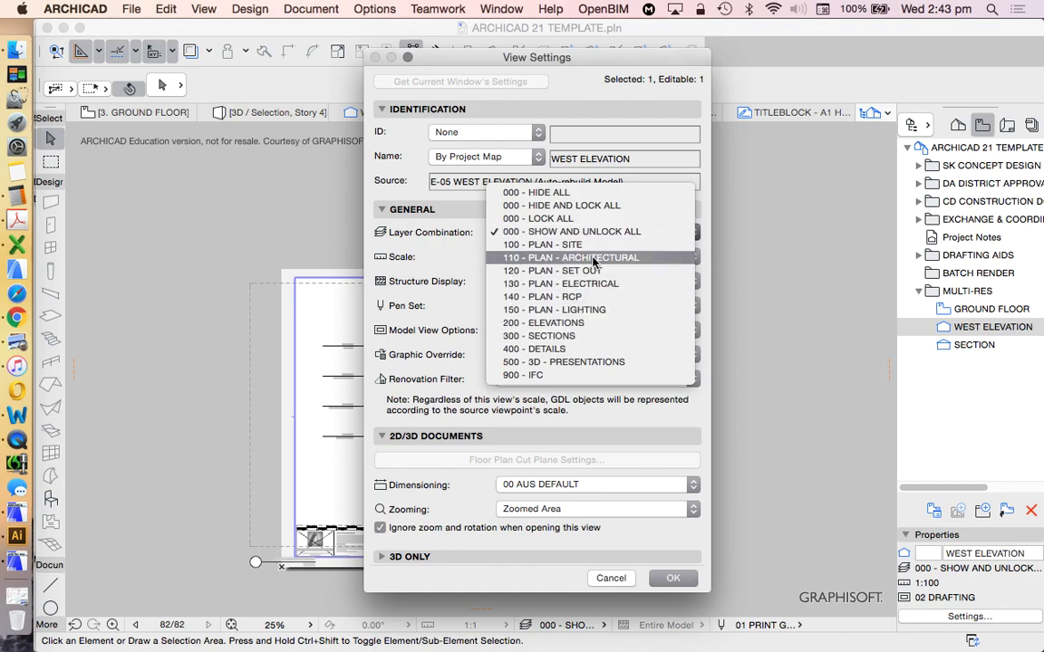
click(580, 322)
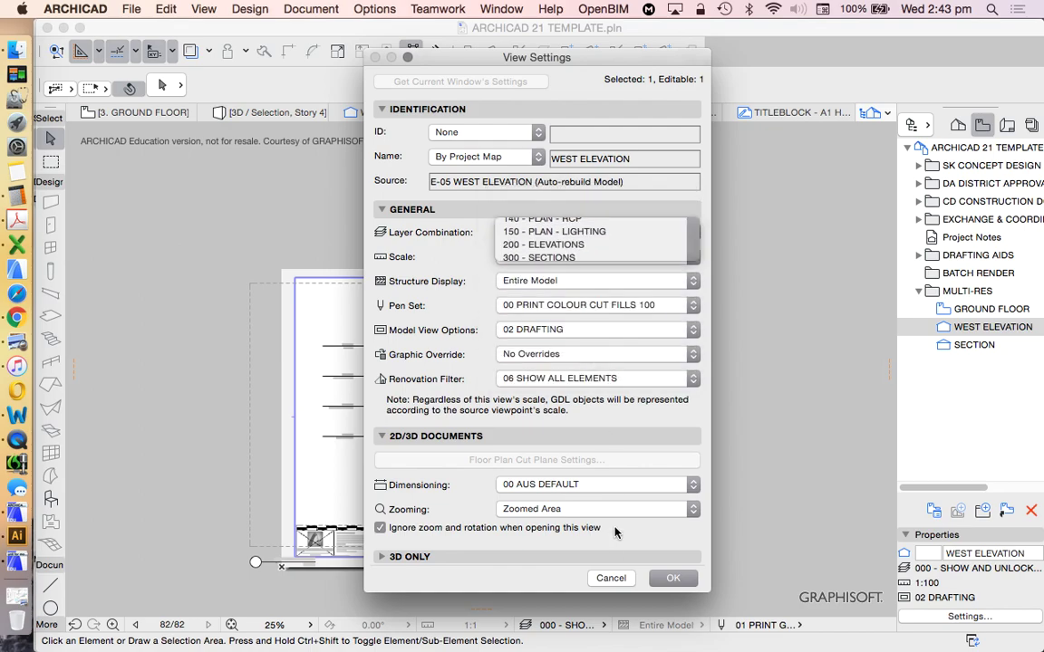
click(671, 578)
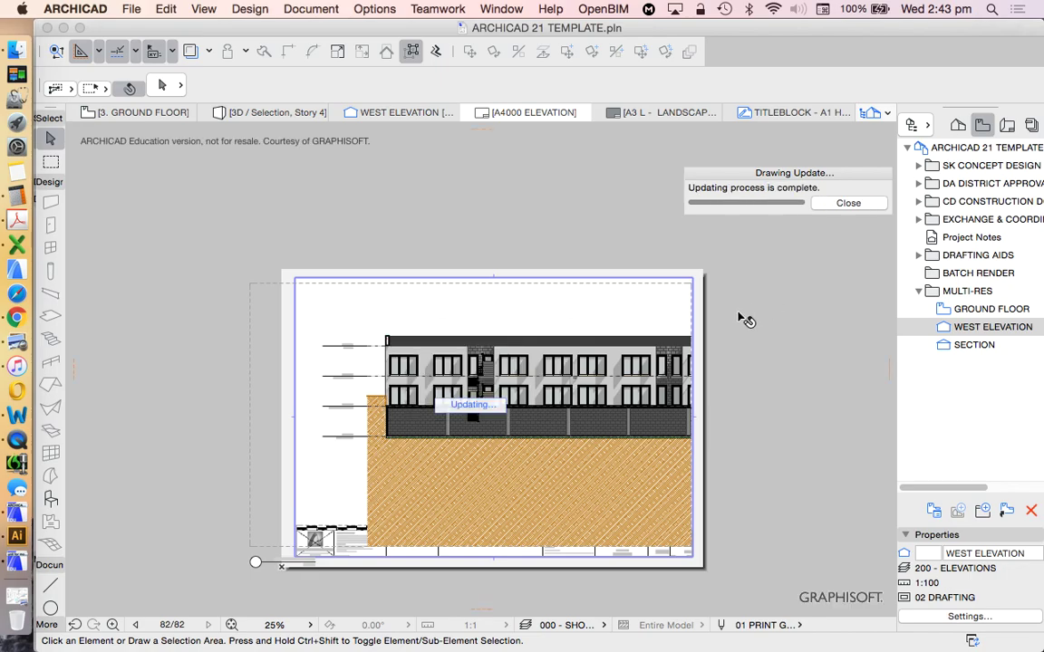
Step: Crop the elevation drawing's lower edge to just below the building and its upper edge to just above the roof
click(257, 557)
click(253, 548)
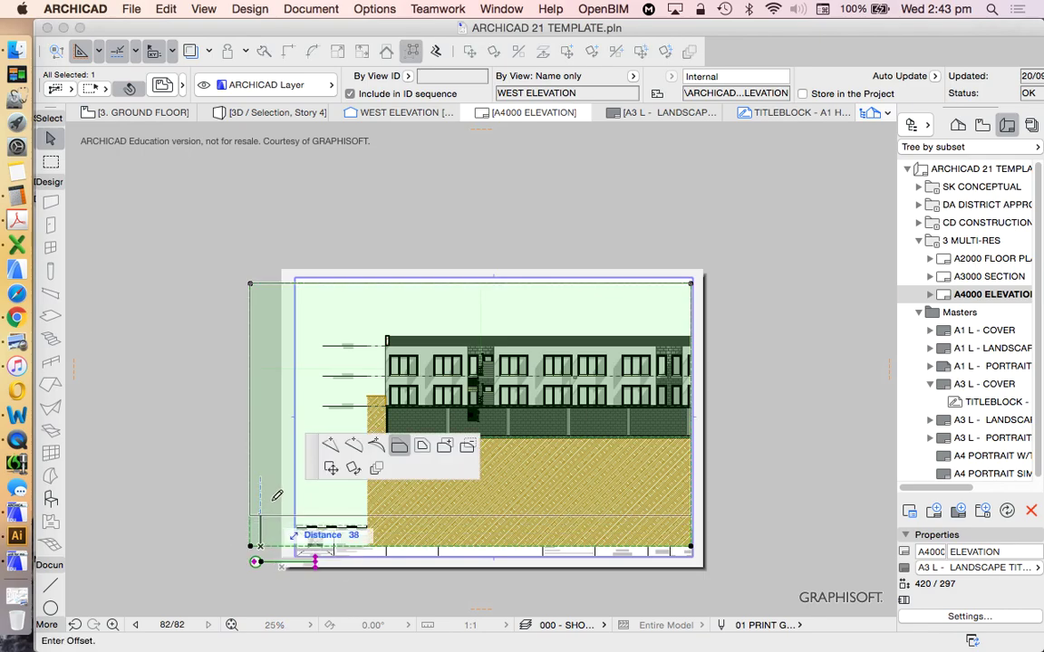
right_click(253, 440)
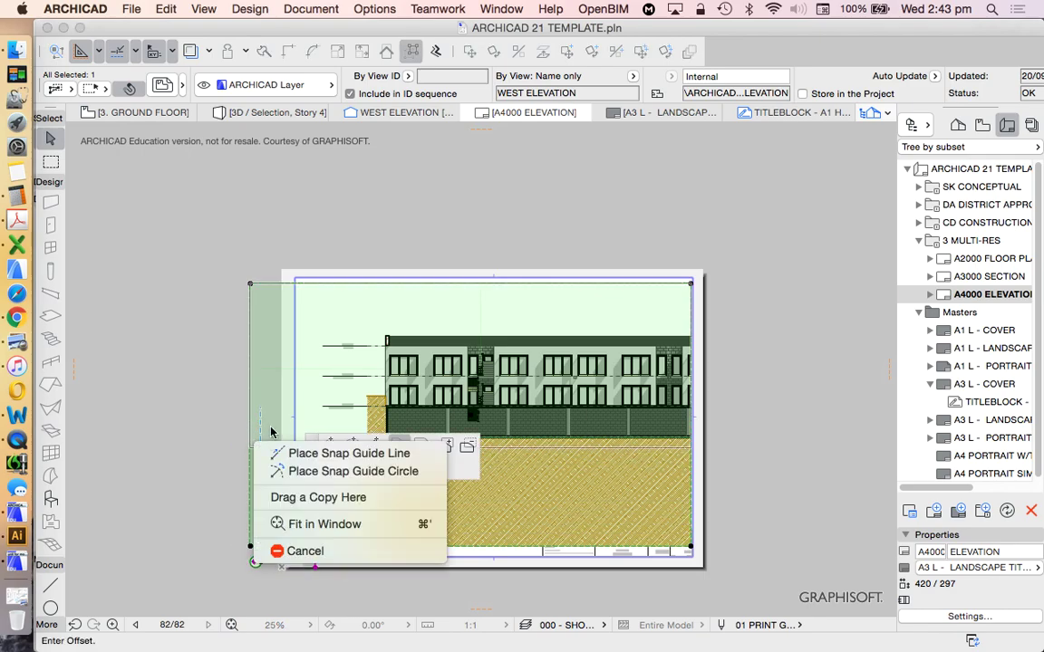
click(228, 453)
click(229, 449)
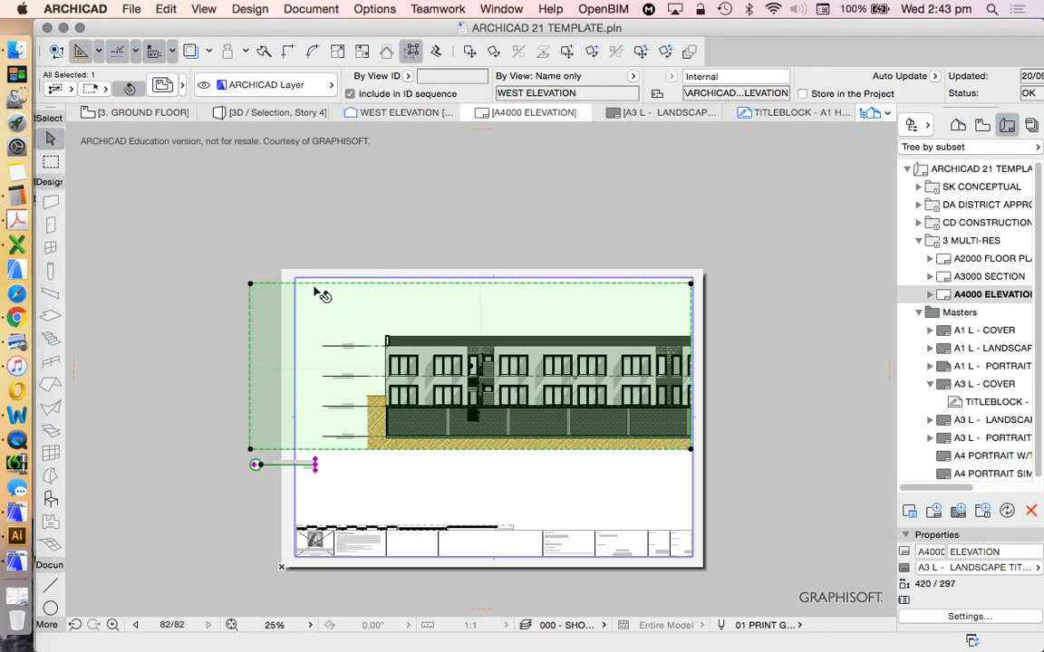
click(310, 283)
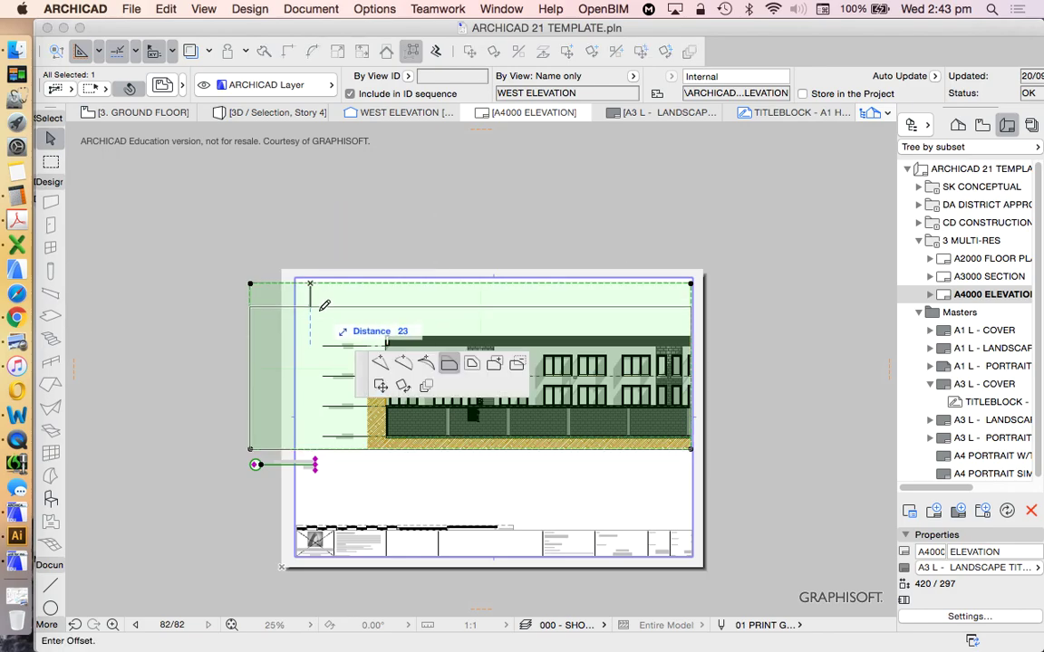
click(691, 324)
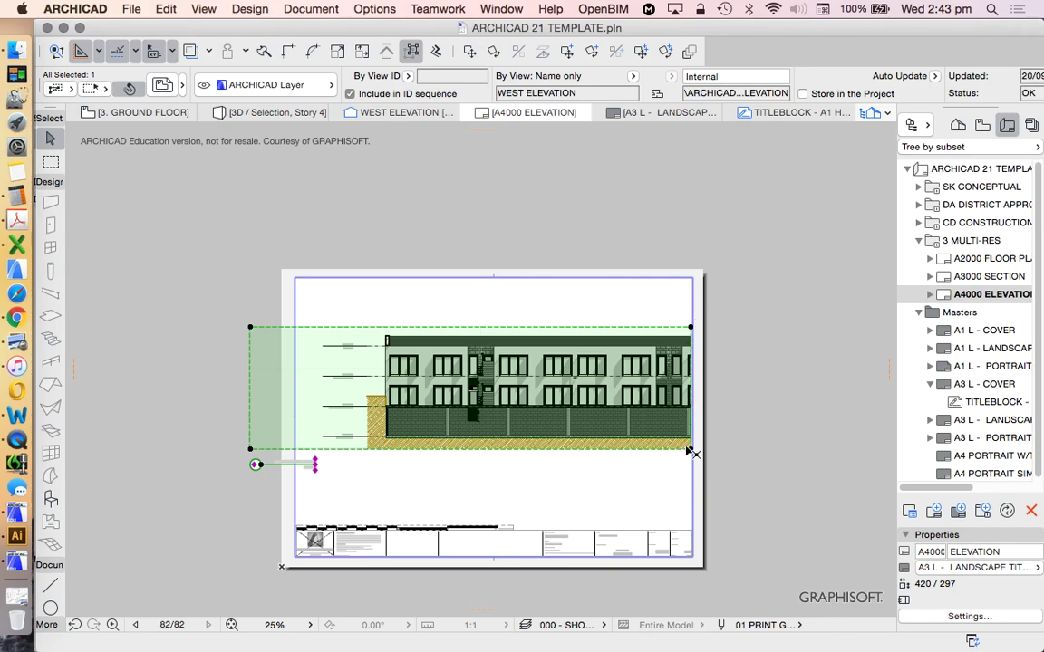
Step: Crop the elevation drawing's left side past the level markers and its right side to leave only a short stretch of the facade
scroll(691, 451, up, 2)
click(163, 347)
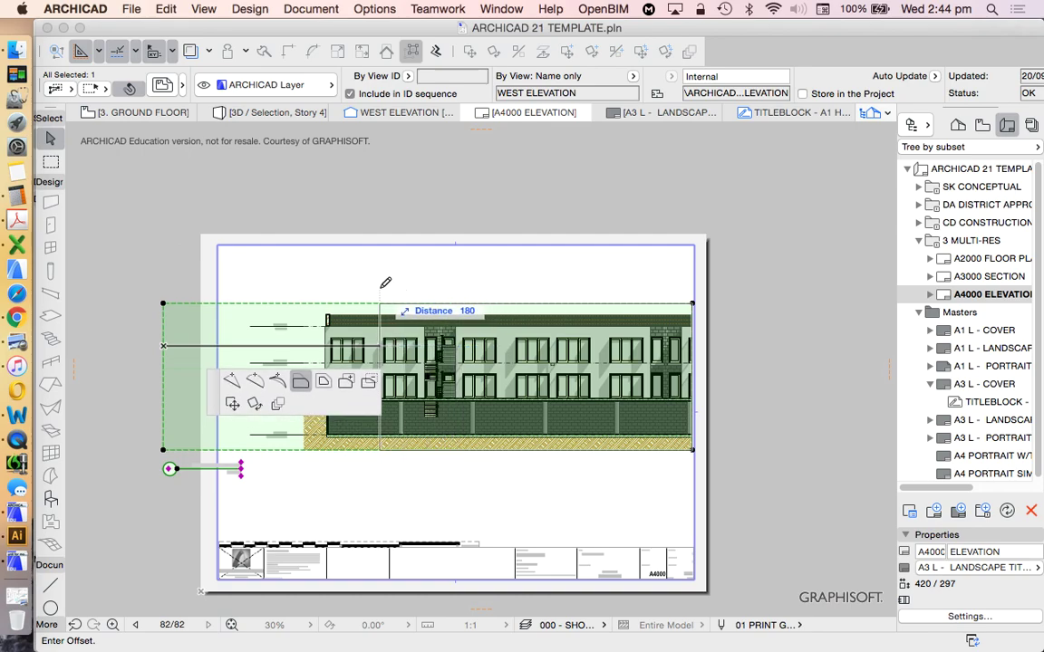
click(377, 293)
scroll(694, 317, up, 3)
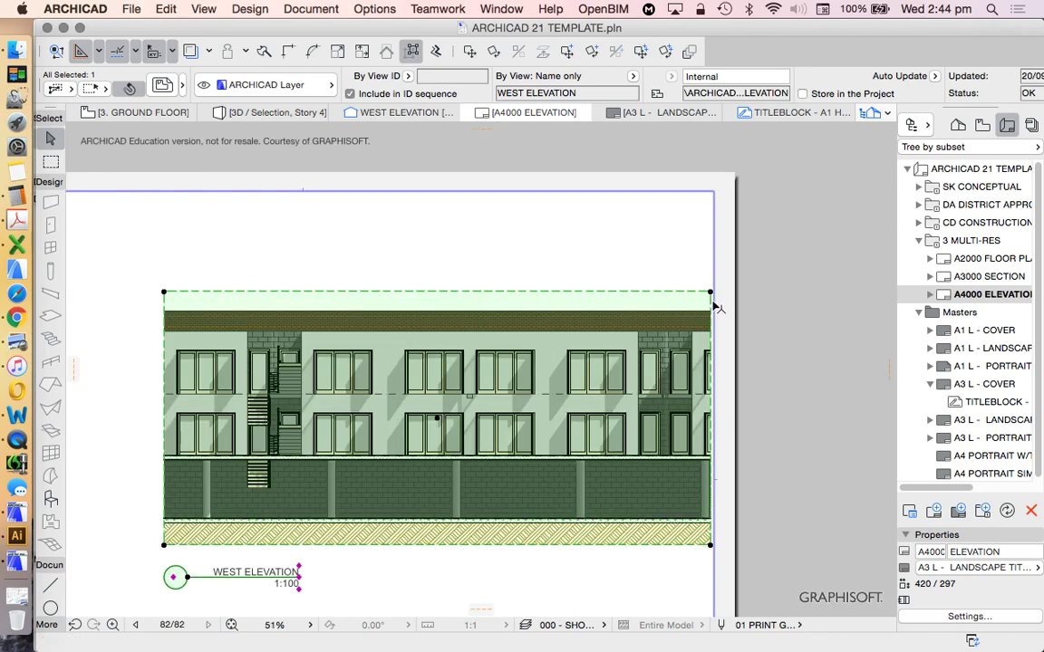
click(711, 303)
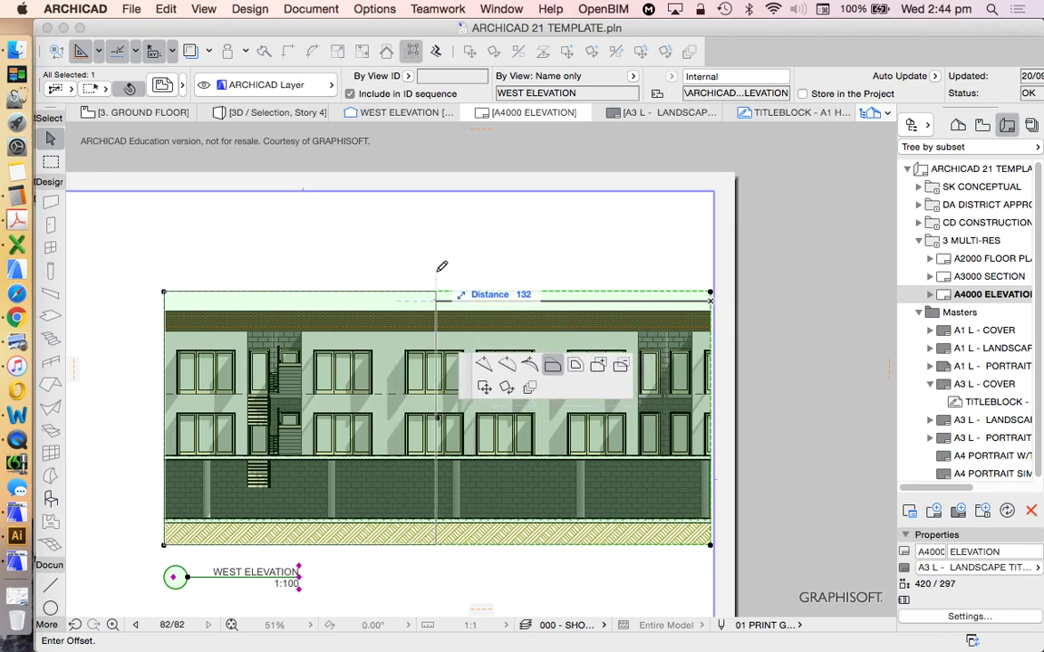
click(437, 268)
Step: Move the cropped elevation drawing slightly down and right on the sheet
click(457, 263)
scroll(536, 284, down, 5)
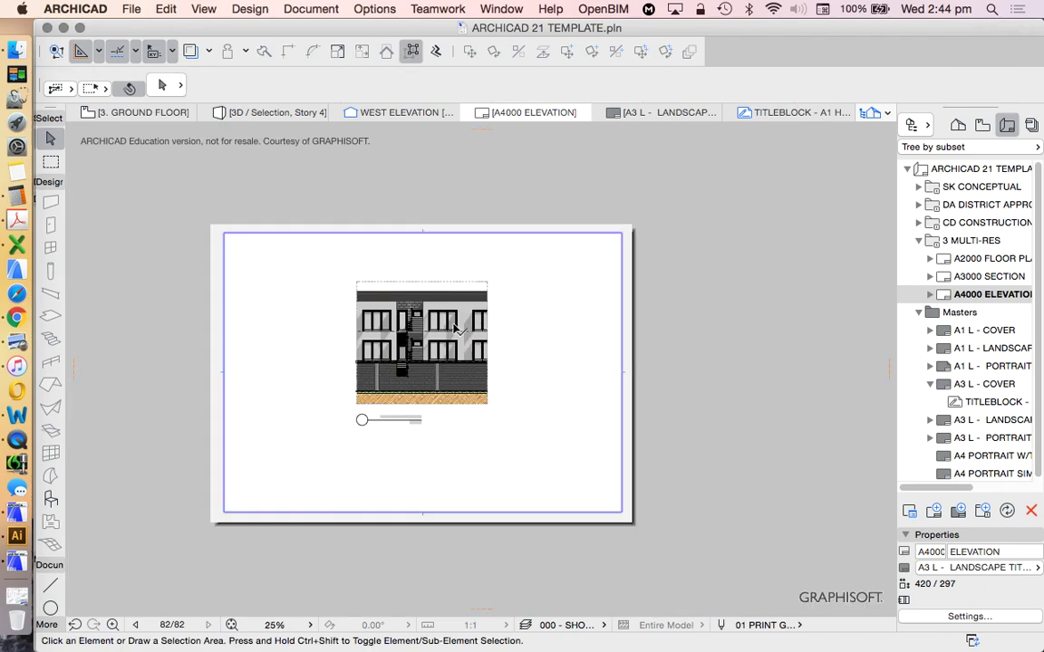
drag(464, 288, 478, 308)
click(526, 389)
scroll(507, 394, up, 3)
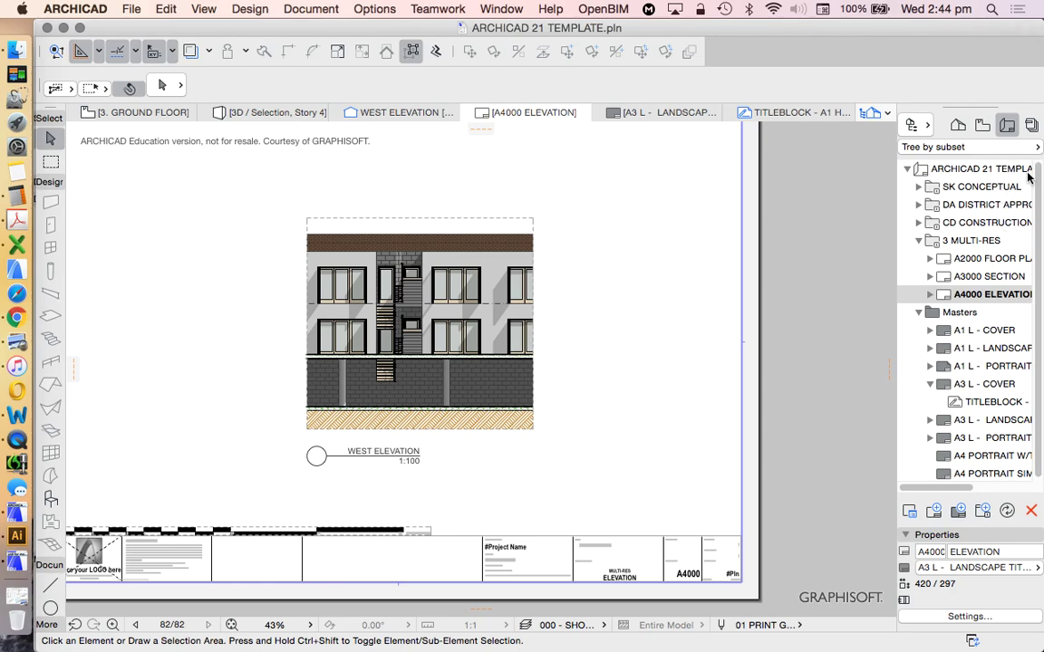
Step: Review the A2000 FLOOR PLAN, A3000 SECTION and A4000 ELEVATION layouts one after another
scroll(827, 349, down, 3)
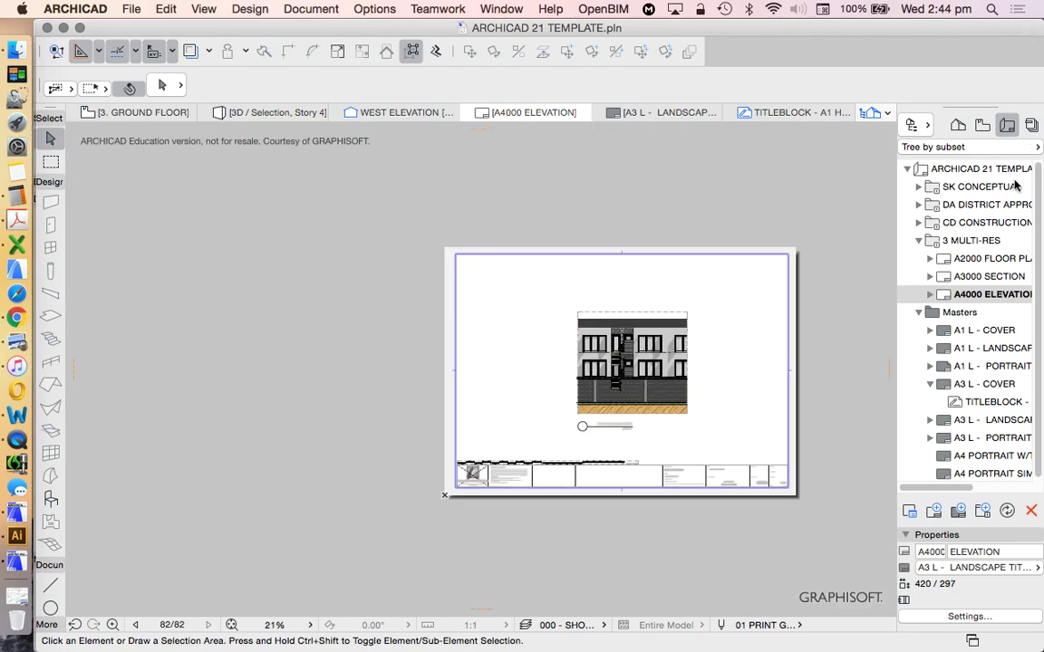
click(989, 261)
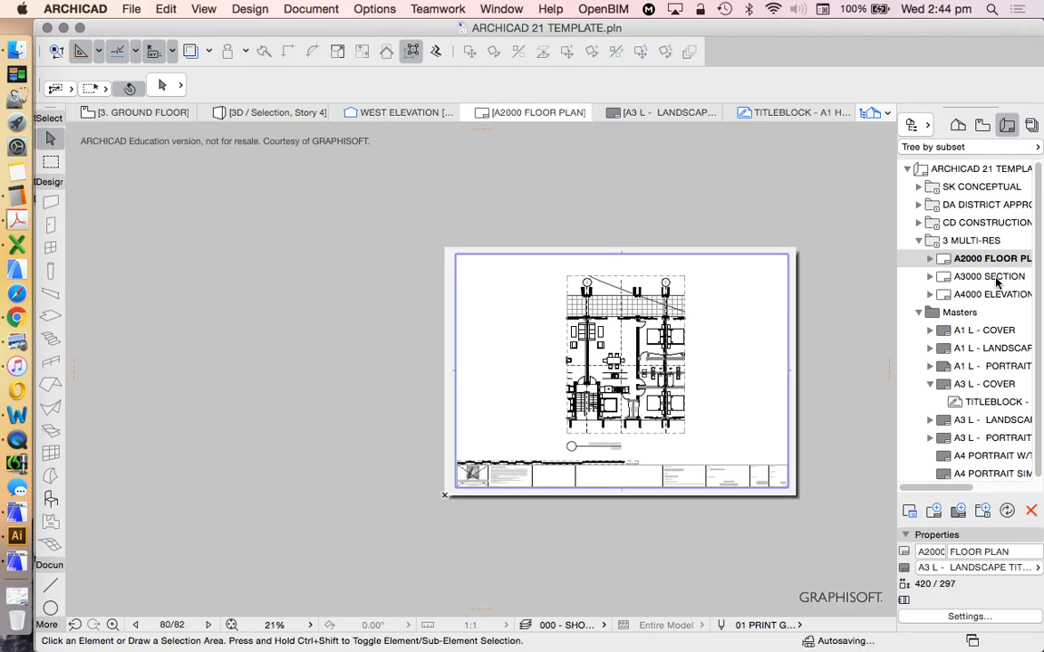
click(996, 278)
click(997, 295)
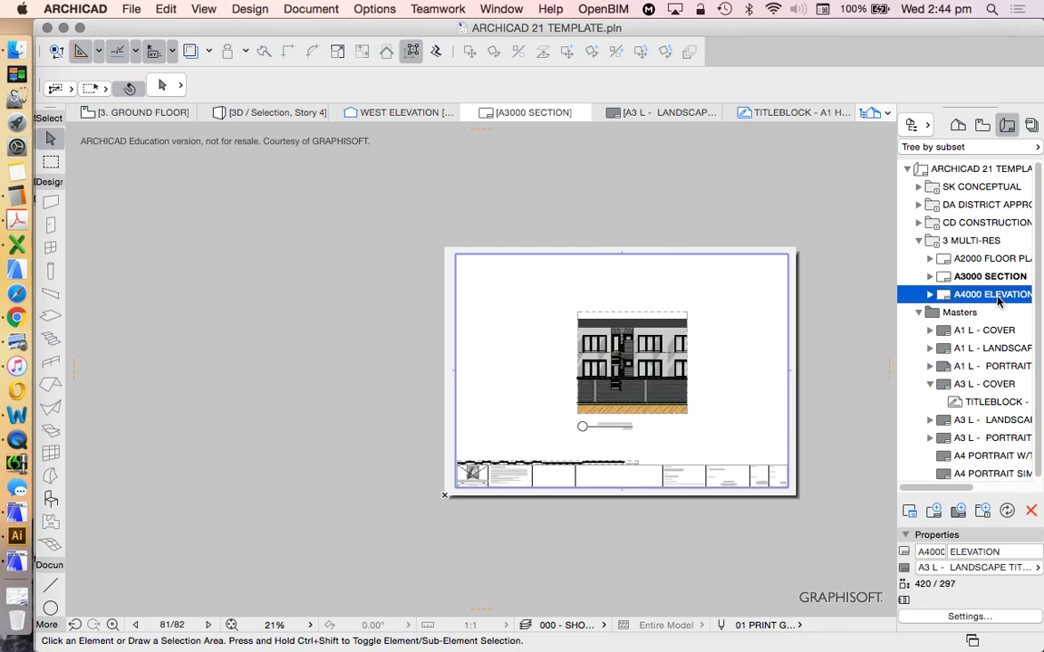